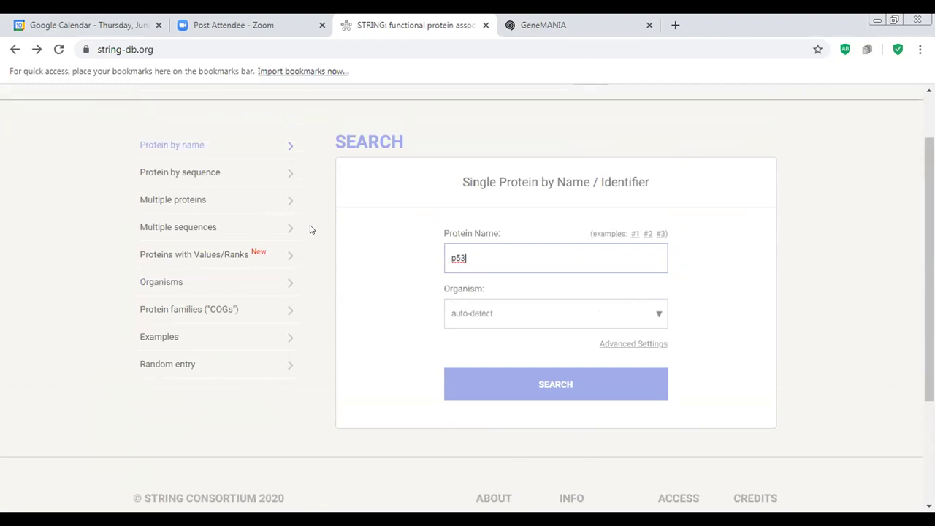
- Search for the single protein p53 by name with the organism left on auto-detect
{"action": "scroll", "coordinate": [219, 146], "scroll_direction": "up", "scroll_amount": 1}
{"action": "scroll", "coordinate": [212, 140], "scroll_direction": "up", "scroll_amount": 1}
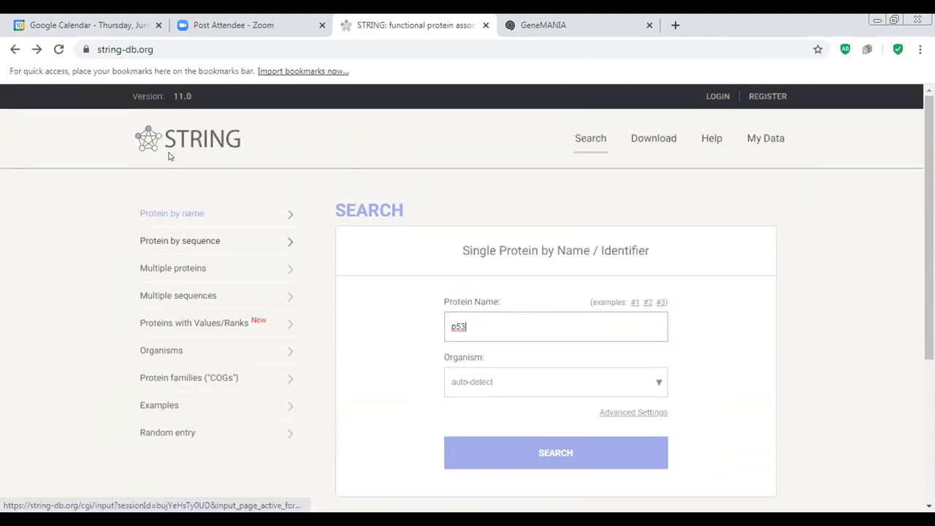
{"action": "scroll", "coordinate": [489, 328], "scroll_direction": "down", "scroll_amount": 2}
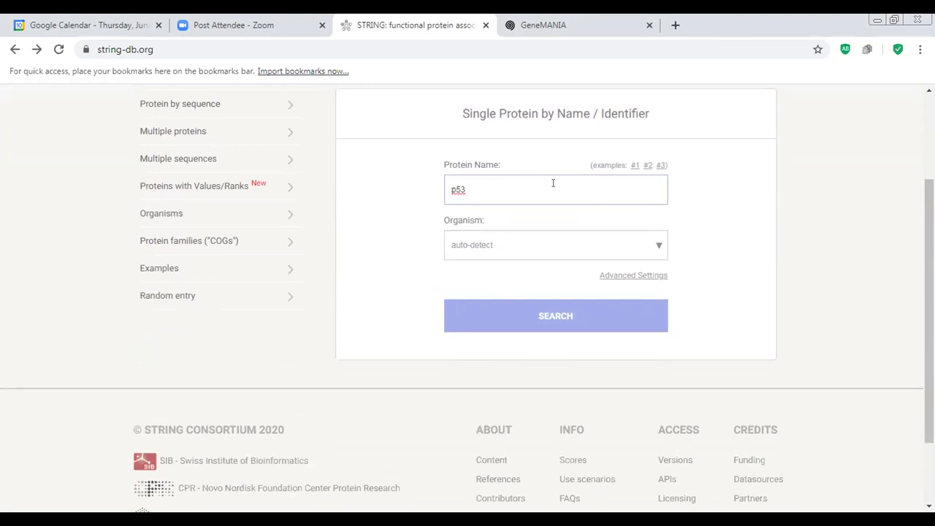
{"action": "key", "text": "Return"}
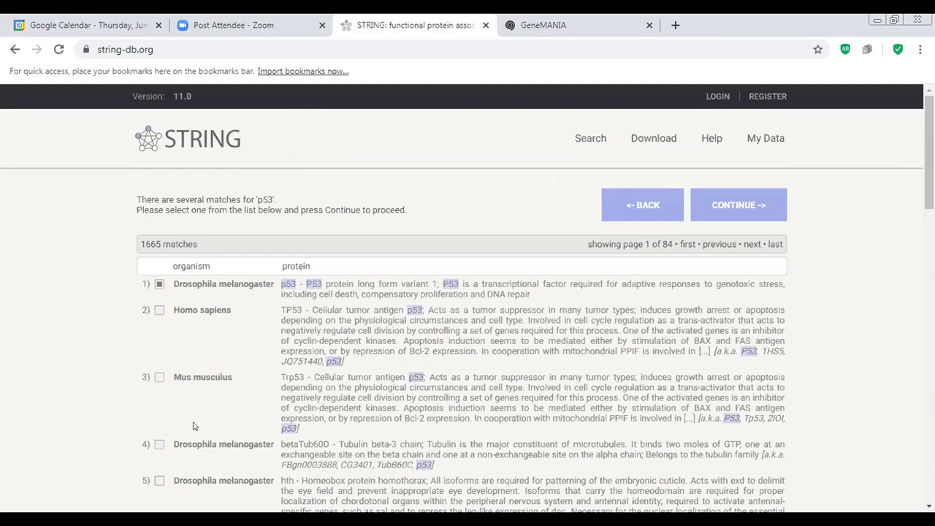
- Choose the Homo sapiens TP53 entry from the p53 matches and continue to its interaction network
{"action": "scroll", "coordinate": [193, 415], "scroll_direction": "down", "scroll_amount": 1}
{"action": "scroll", "coordinate": [192, 385], "scroll_direction": "down", "scroll_amount": 1}
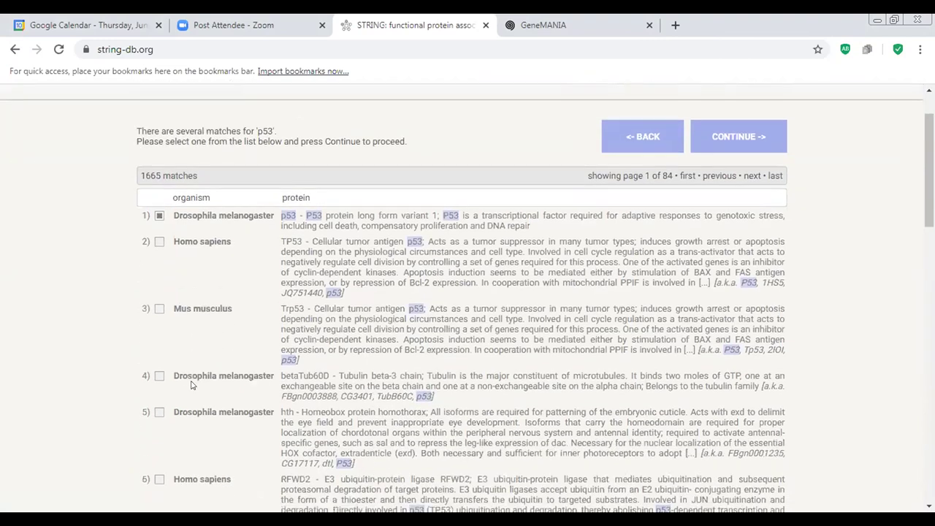
{"action": "scroll", "coordinate": [192, 412], "scroll_direction": "down", "scroll_amount": 1}
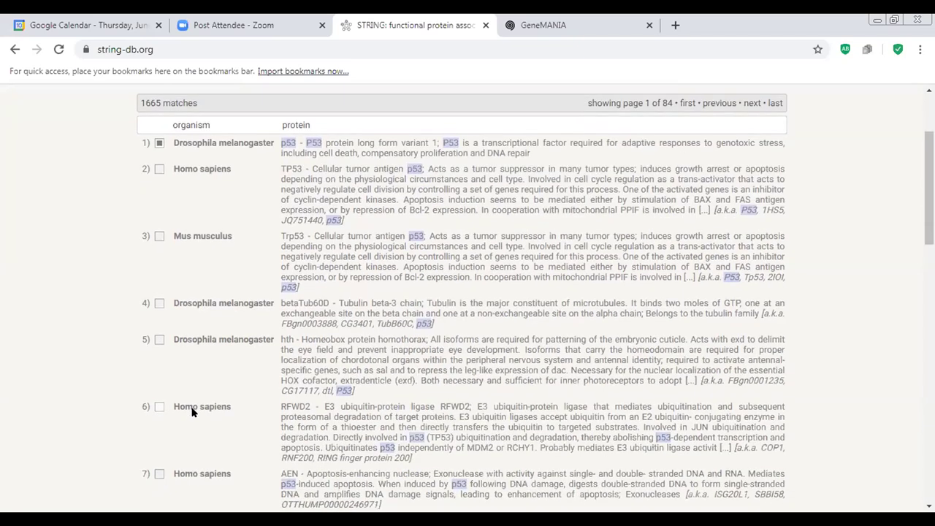
{"action": "scroll", "coordinate": [192, 411], "scroll_direction": "down", "scroll_amount": 2}
{"action": "scroll", "coordinate": [190, 327], "scroll_direction": "up", "scroll_amount": 3}
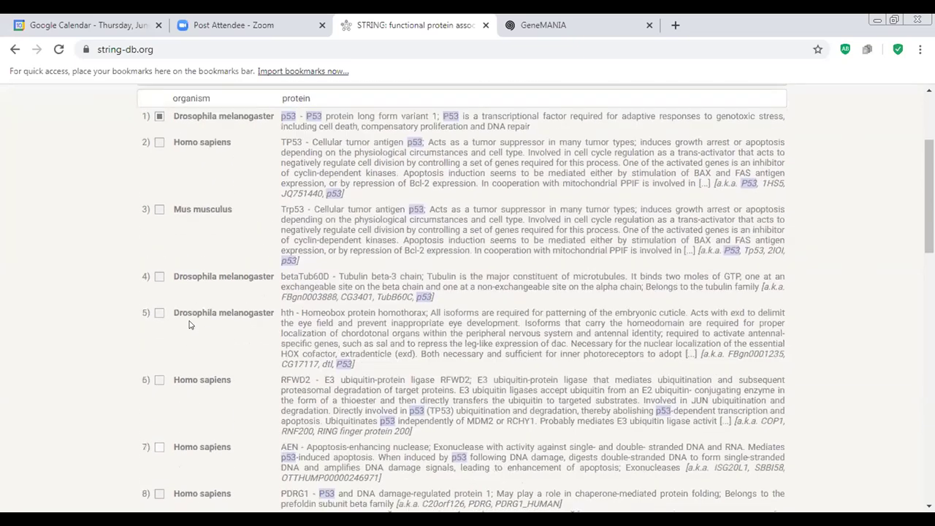
{"action": "left_click", "coordinate": [159, 309]}
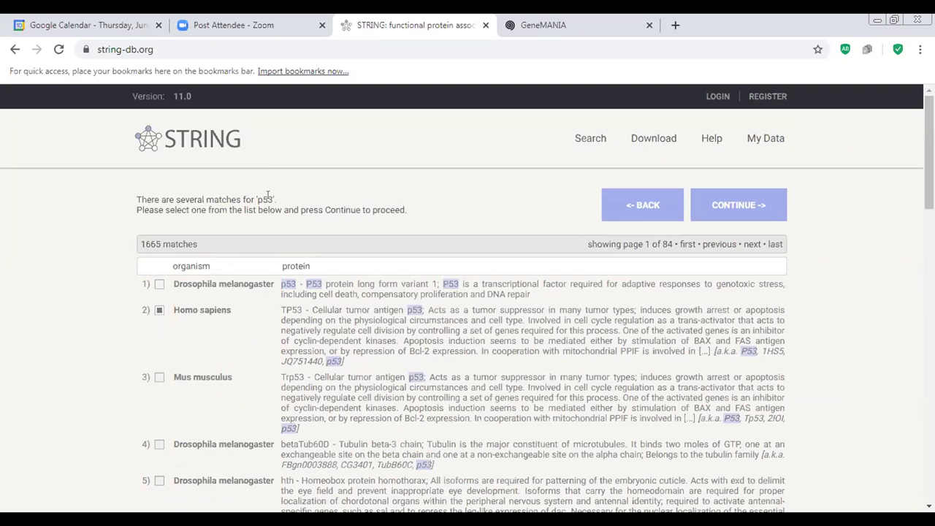
{"action": "left_click_drag", "start_coordinate": [257, 198], "coordinate": [268, 199]}
{"action": "left_click", "coordinate": [279, 204]}
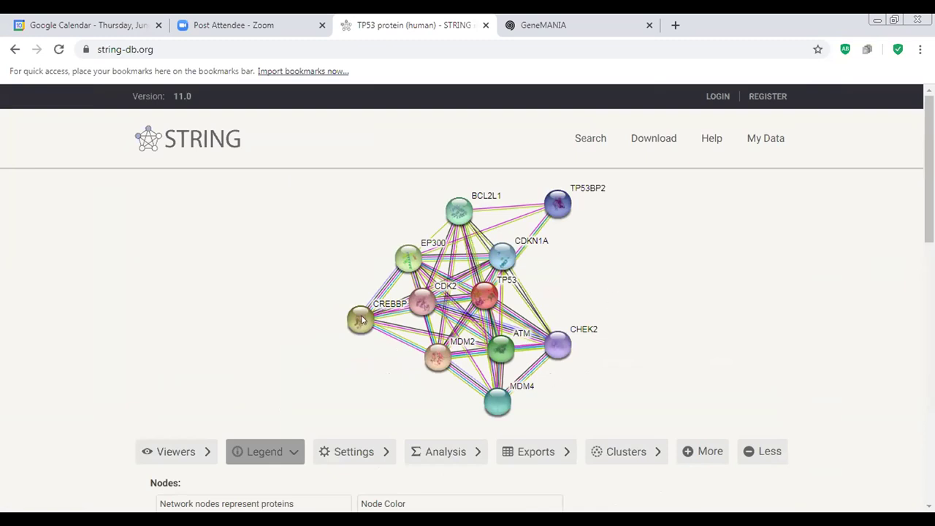
- Spread out the network by moving nodes such as CDKN1A, CREBBP, EP300, CDK2, MDM2 and TP53 away from the crowded centre
{"action": "left_click_drag", "start_coordinate": [572, 207], "coordinate": [606, 228]}
{"action": "left_click_drag", "start_coordinate": [510, 248], "coordinate": [288, 242]}
{"action": "left_click_drag", "start_coordinate": [358, 327], "coordinate": [283, 348]}
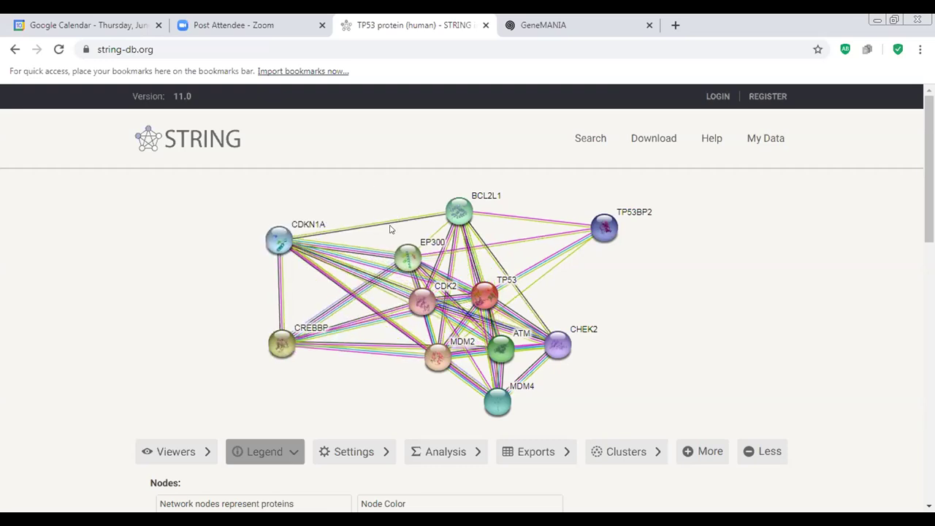
{"action": "left_click_drag", "start_coordinate": [408, 258], "coordinate": [389, 212]}
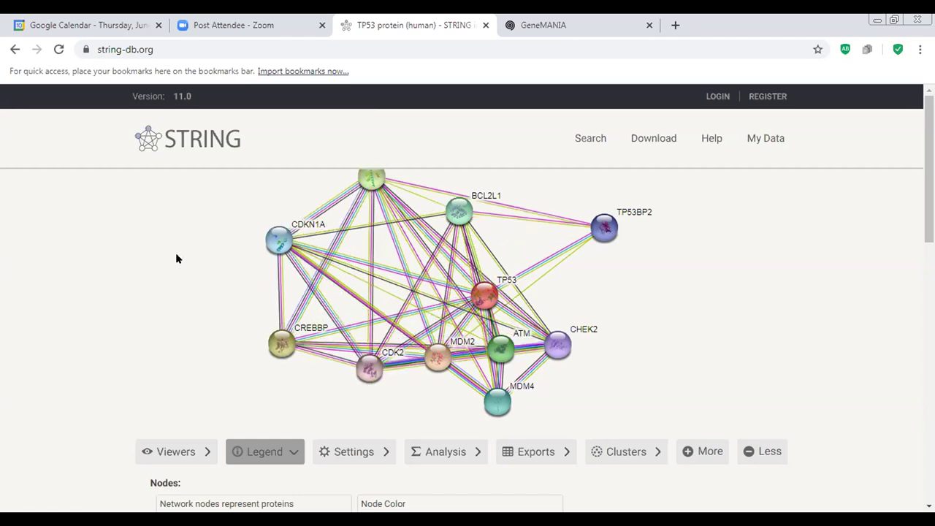
{"action": "left_click_drag", "start_coordinate": [200, 288], "coordinate": [182, 288]}
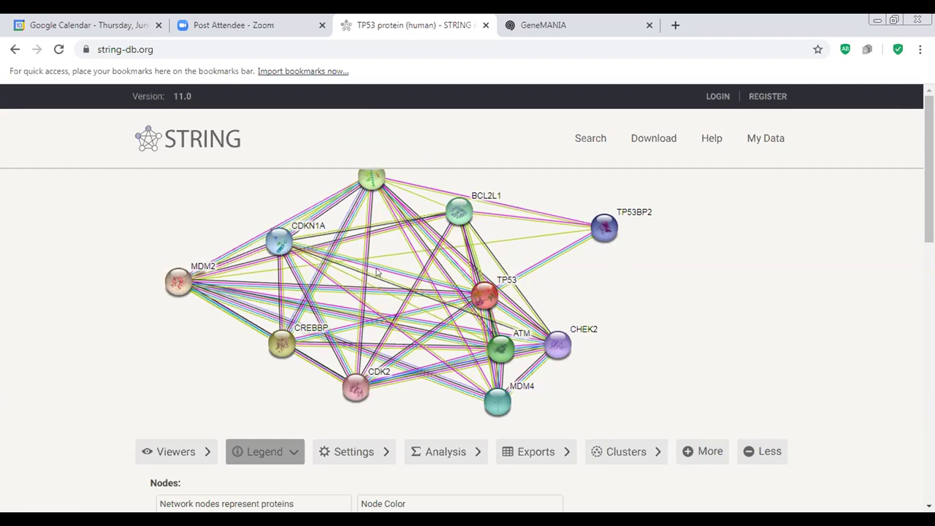
{"action": "left_click_drag", "start_coordinate": [281, 238], "coordinate": [302, 273]}
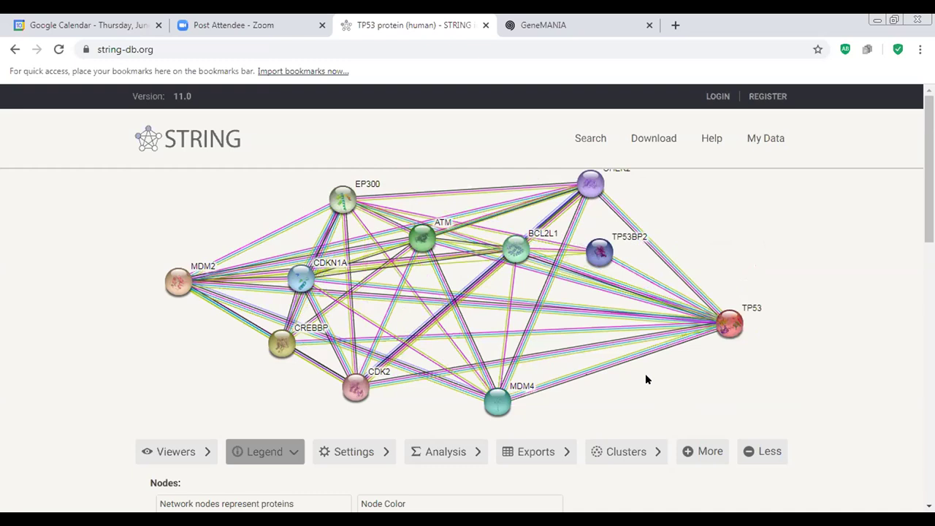
- Reposition the MDM4, CHEK2, BCL2L1 and TP53BP2 nodes around TP53 to separate its connecting edges
{"action": "scroll", "coordinate": [193, 325], "scroll_direction": "down", "scroll_amount": 1}
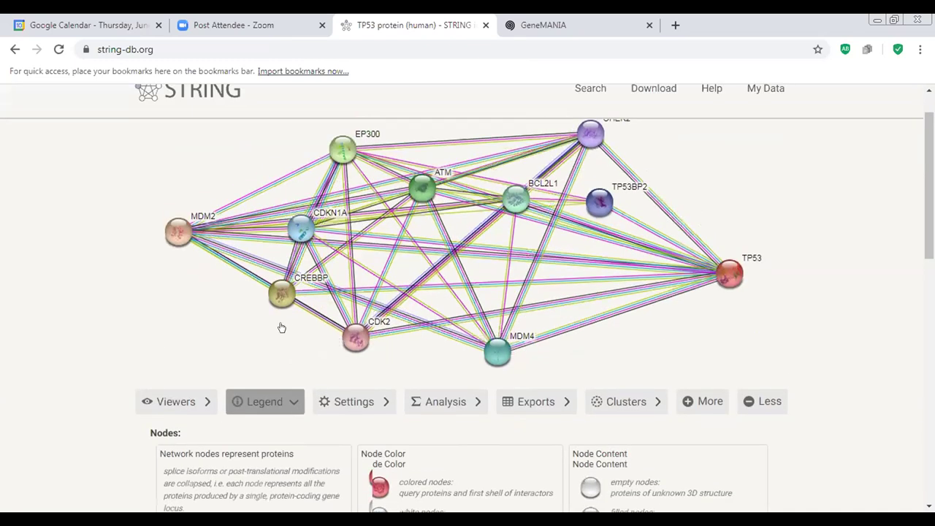
{"action": "scroll", "coordinate": [281, 327], "scroll_direction": "down", "scroll_amount": 2}
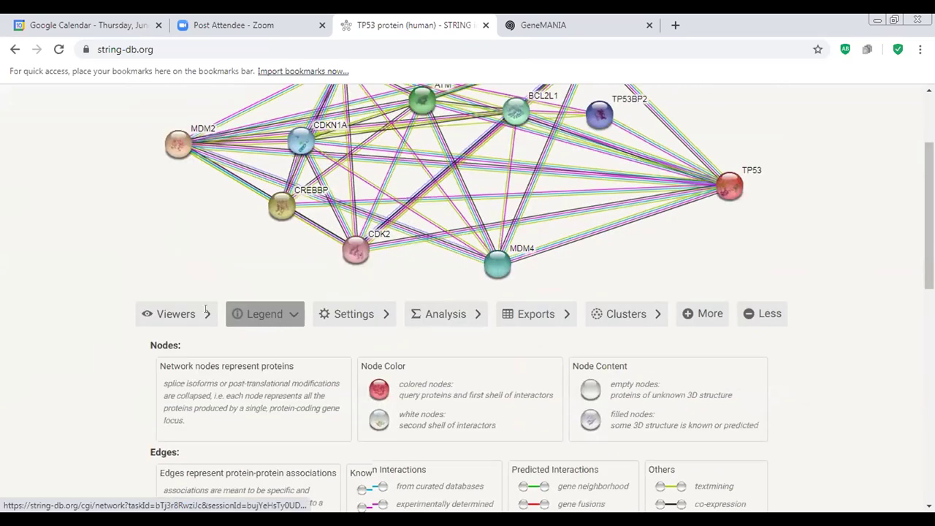
{"action": "scroll", "coordinate": [206, 310], "scroll_direction": "down", "scroll_amount": 1}
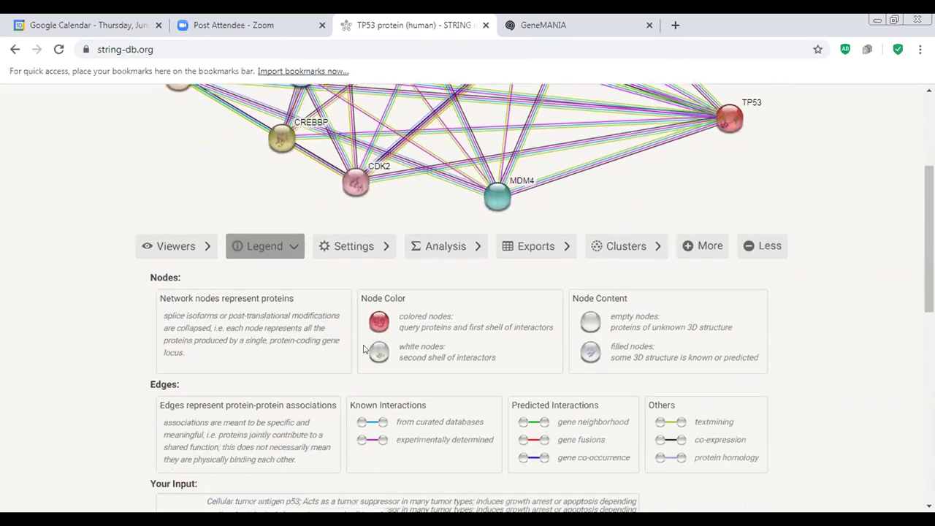
{"action": "scroll", "coordinate": [517, 283], "scroll_direction": "up", "scroll_amount": 1}
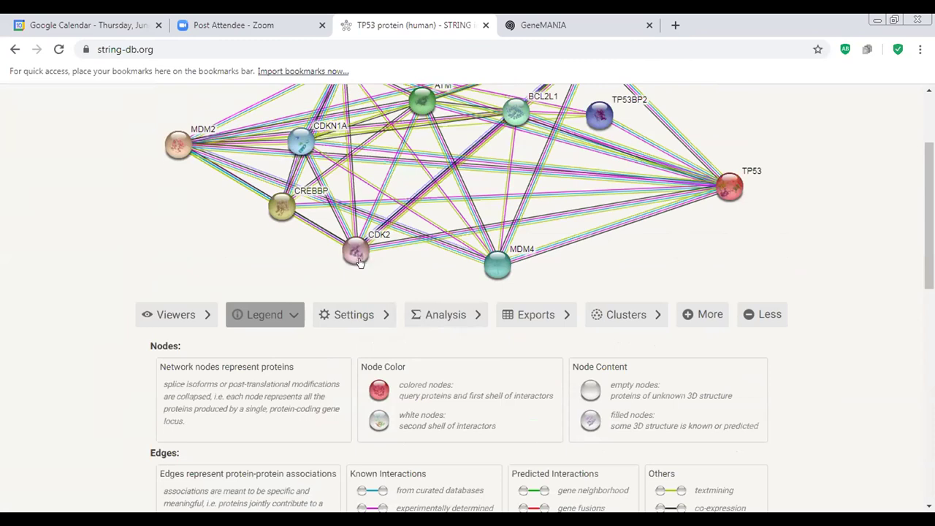
{"action": "scroll", "coordinate": [349, 321], "scroll_direction": "up", "scroll_amount": 1}
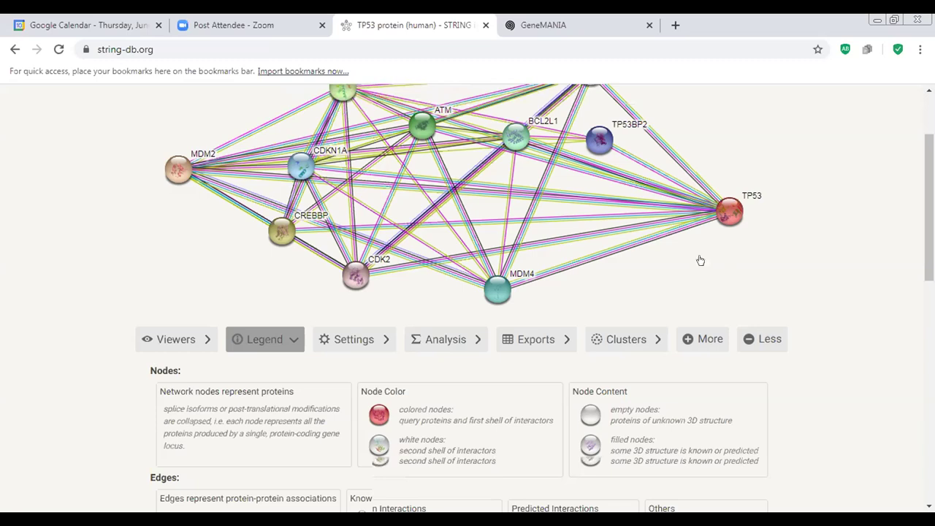
{"action": "scroll", "coordinate": [621, 328], "scroll_direction": "up", "scroll_amount": 2}
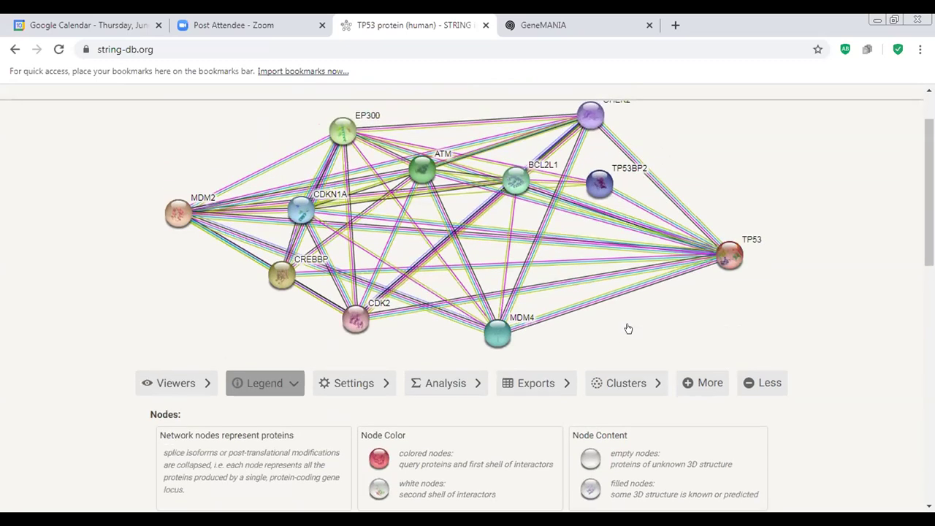
{"action": "left_click_drag", "start_coordinate": [712, 252], "coordinate": [698, 249]}
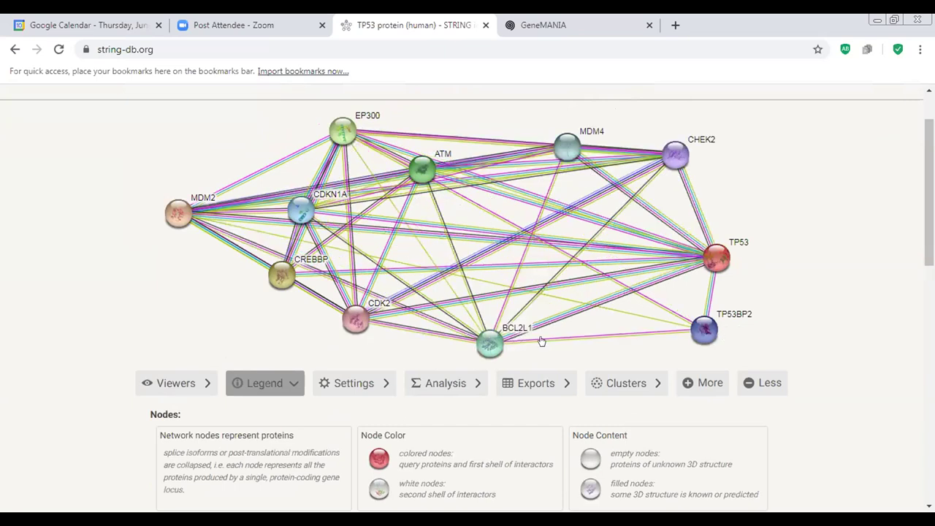
- Examine the legend's known interaction edge types, from curated databases and experimentally determined
{"action": "scroll", "coordinate": [376, 251], "scroll_direction": "down", "scroll_amount": 2}
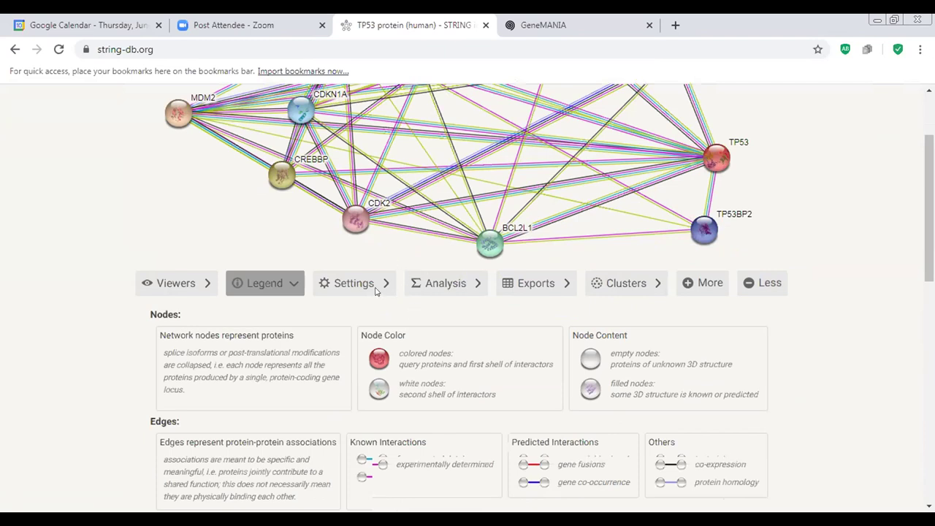
{"action": "scroll", "coordinate": [377, 291], "scroll_direction": "down", "scroll_amount": 2}
{"action": "scroll", "coordinate": [376, 290], "scroll_direction": "down", "scroll_amount": 1}
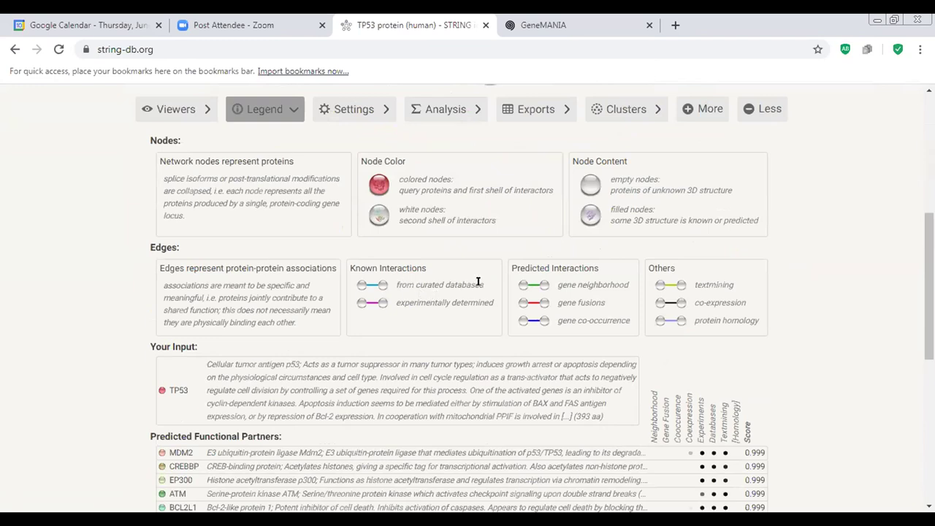
{"action": "left_click_drag", "start_coordinate": [447, 284], "coordinate": [376, 286]}
{"action": "left_click", "coordinate": [390, 295]}
{"action": "left_click_drag", "start_coordinate": [526, 261], "coordinate": [683, 270]}
{"action": "left_click", "coordinate": [409, 261]}
{"action": "left_click_drag", "start_coordinate": [379, 267], "coordinate": [468, 284]}
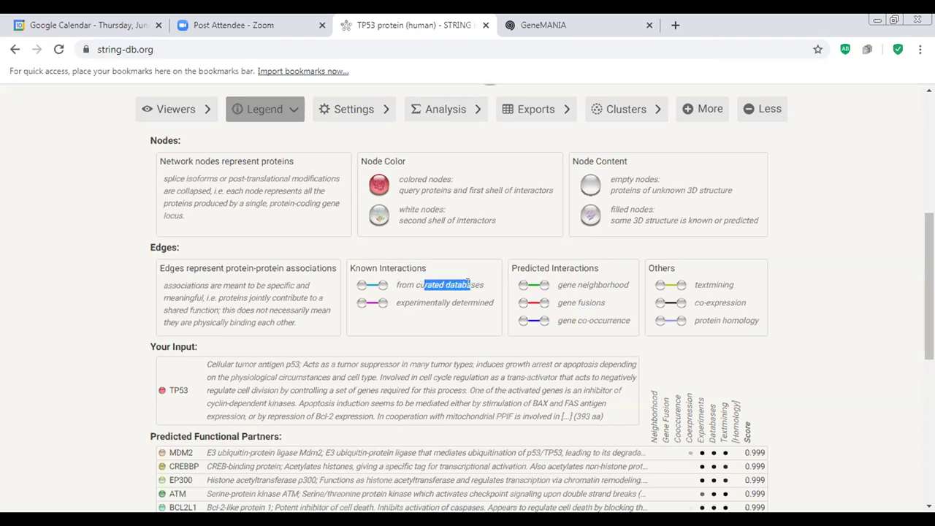
{"action": "left_click_drag", "start_coordinate": [414, 302], "coordinate": [462, 302]}
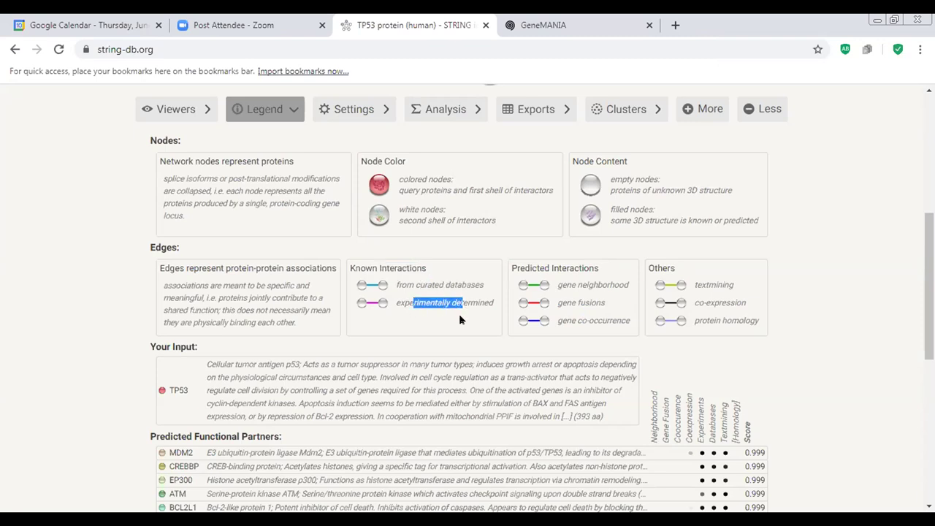
{"action": "left_click", "coordinate": [418, 291]}
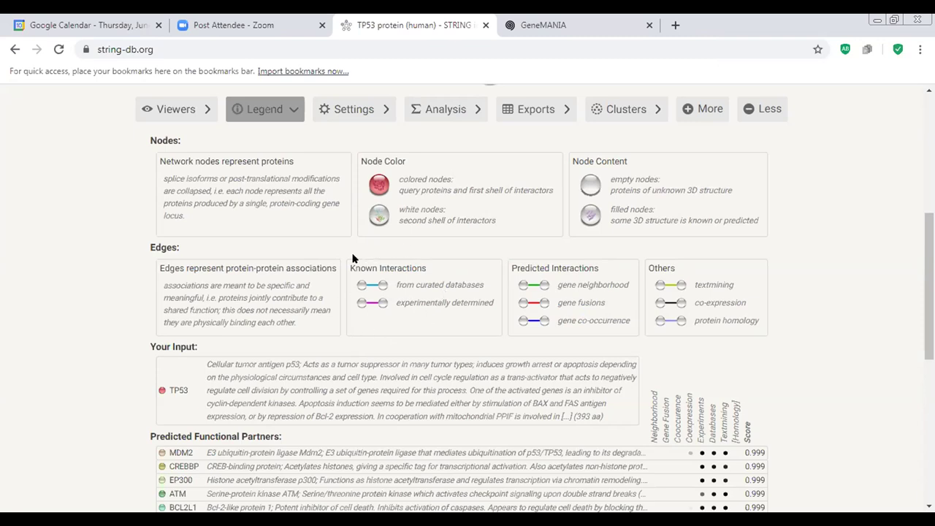
{"action": "left_click_drag", "start_coordinate": [379, 268], "coordinate": [415, 285]}
{"action": "left_click", "coordinate": [476, 326]}
- Examine the legend's predicted interaction edges, gene neighborhood, gene fusions and gene co-occurrence, plus the textmining edge type
{"action": "left_click_drag", "start_coordinate": [559, 283], "coordinate": [625, 296]}
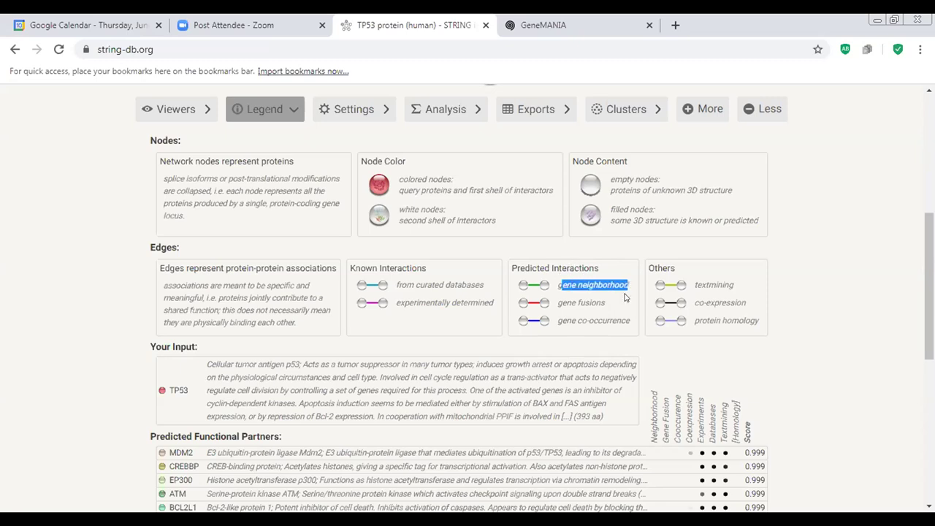
{"action": "left_click", "coordinate": [617, 297]}
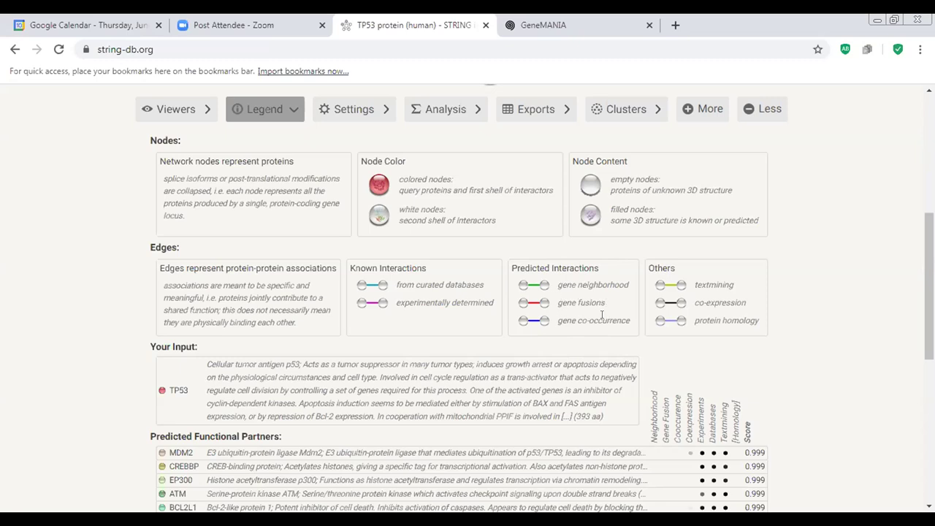
{"action": "triple_click", "coordinate": [602, 314]}
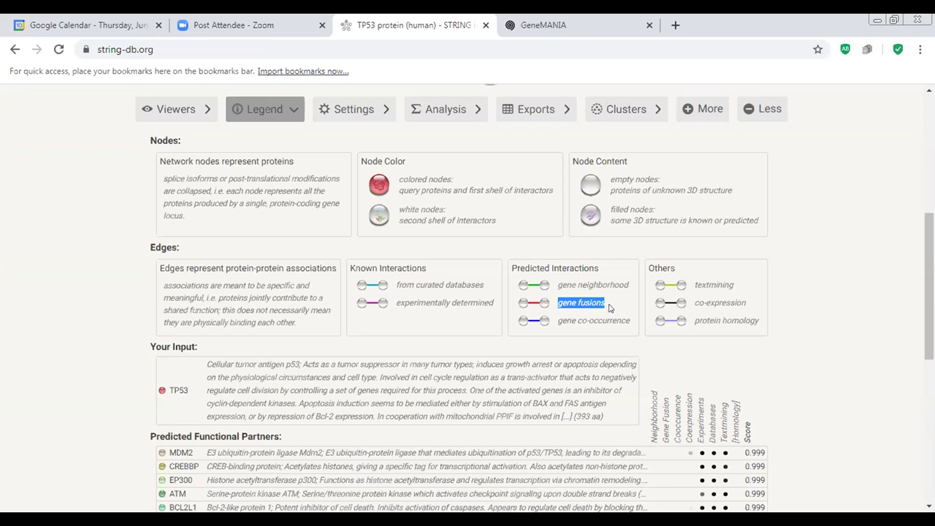
{"action": "left_click", "coordinate": [609, 305]}
{"action": "triple_click", "coordinate": [569, 302]}
{"action": "left_click_drag", "start_coordinate": [562, 319], "coordinate": [628, 340]}
{"action": "left_click", "coordinate": [596, 334]}
{"action": "left_click_drag", "start_coordinate": [555, 319], "coordinate": [638, 330]}
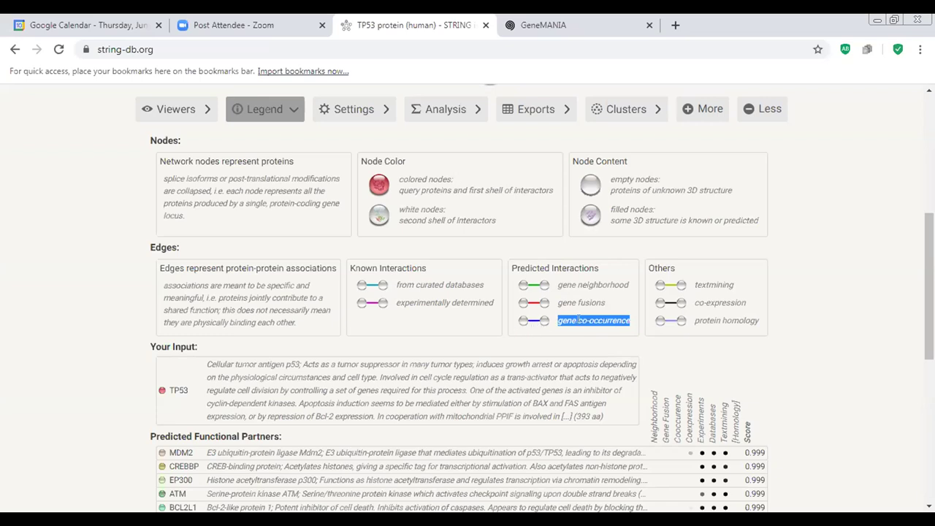
{"action": "left_click", "coordinate": [538, 316]}
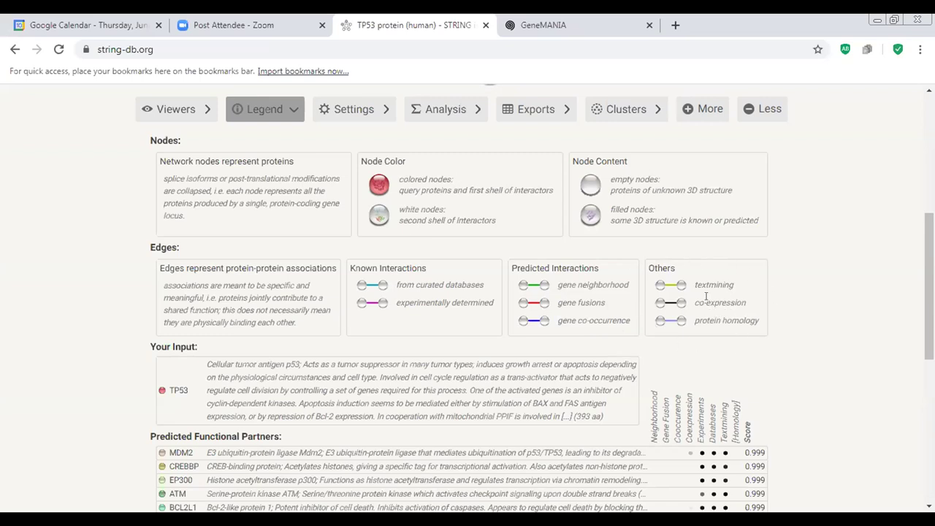
{"action": "left_click_drag", "start_coordinate": [696, 285], "coordinate": [746, 290]}
{"action": "left_click", "coordinate": [711, 292]}
- Enlarge the page and examine the evidence columns and scores of TP53's predicted functional partners, returning to the network
{"action": "scroll", "coordinate": [771, 261], "scroll_direction": "down", "scroll_amount": 2}
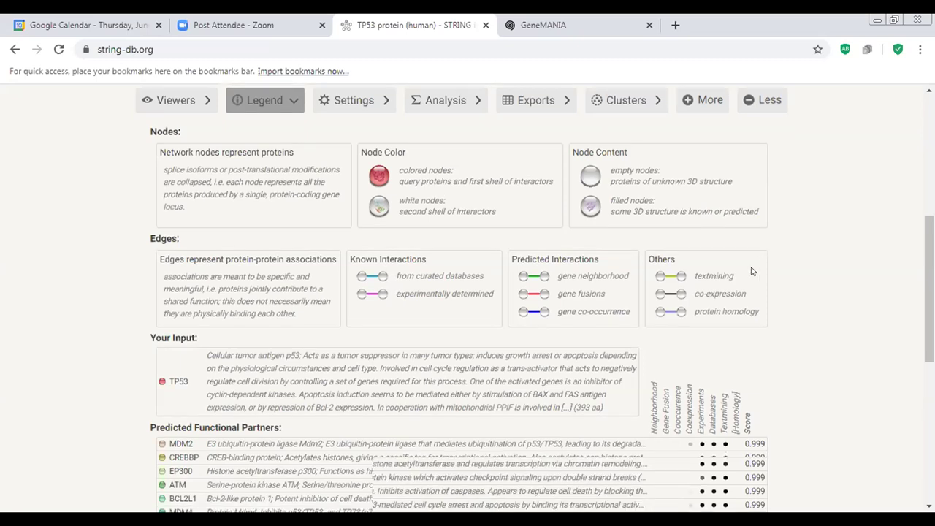
{"action": "scroll", "coordinate": [752, 270], "scroll_direction": "down", "scroll_amount": 3}
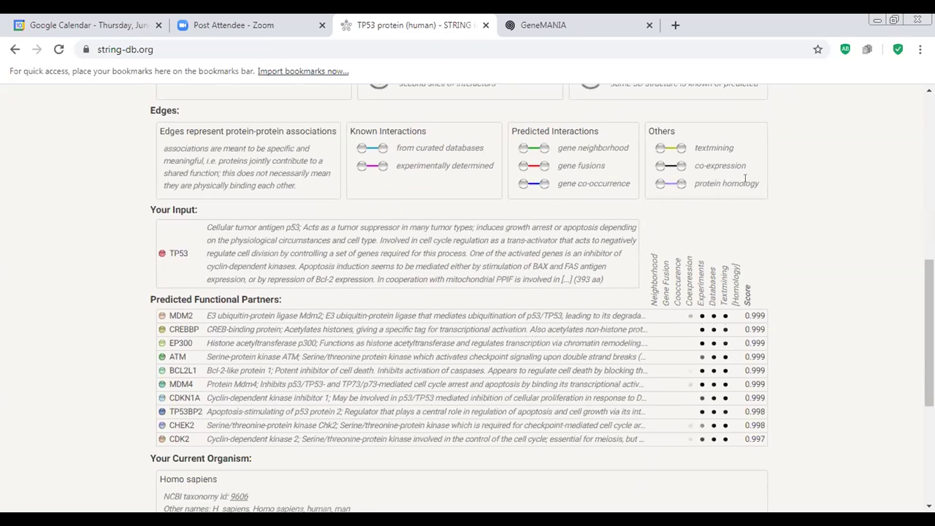
{"action": "scroll", "coordinate": [191, 182], "scroll_direction": "down", "scroll_amount": 5}
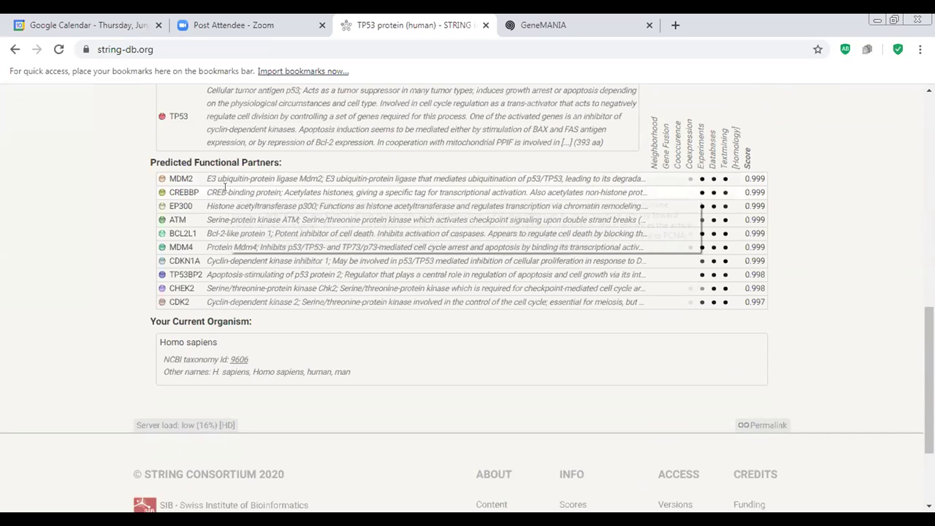
{"action": "key", "text": "ctrl+plus"}
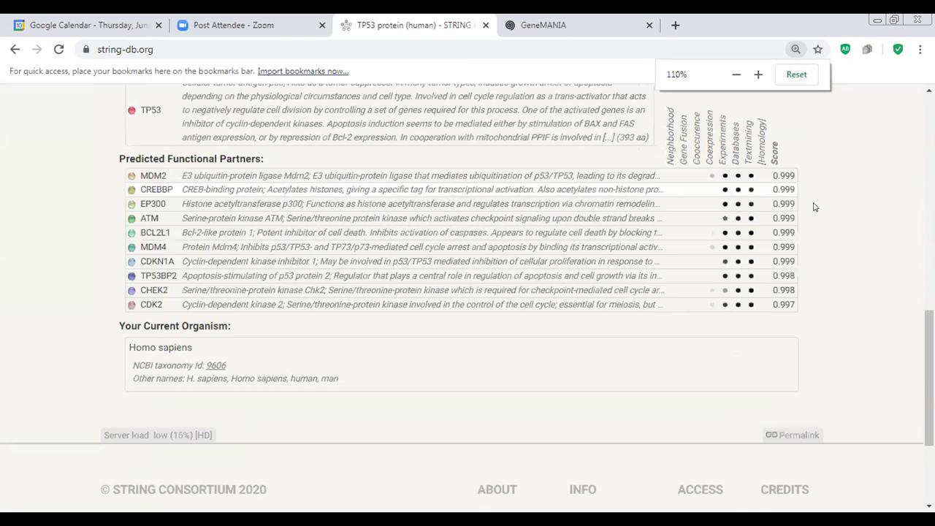
{"action": "key", "text": "ctrl+plus"}
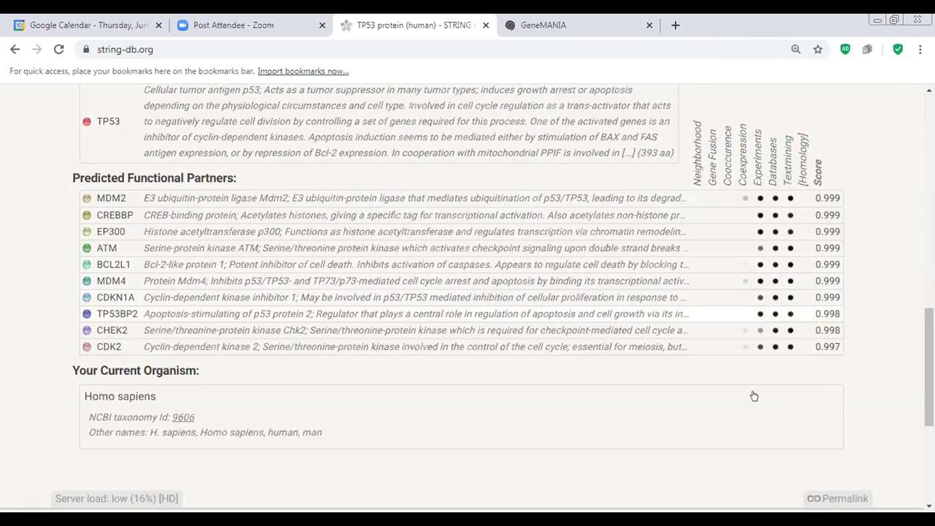
{"action": "scroll", "coordinate": [753, 396], "scroll_direction": "up", "scroll_amount": 10}
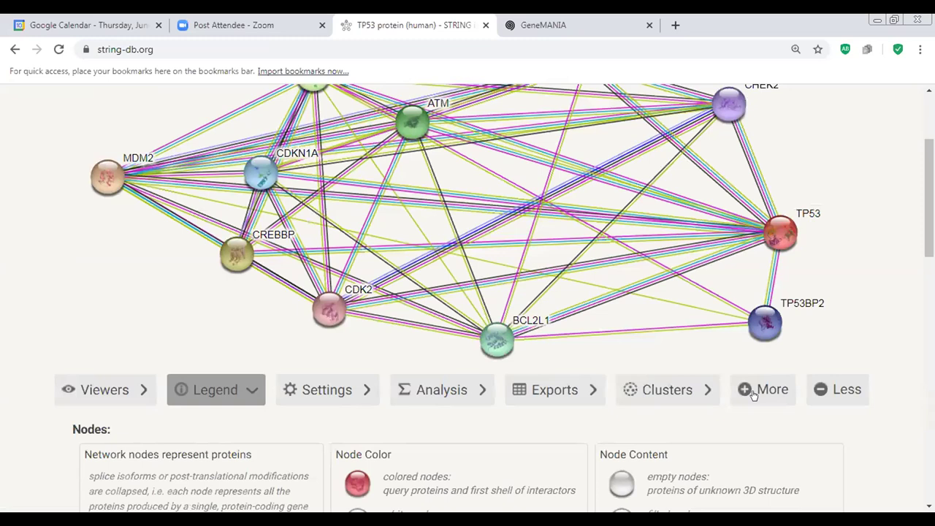
- Expand the TP53 network twice with further interactors, adding second-shell nodes
{"action": "left_click", "coordinate": [752, 395]}
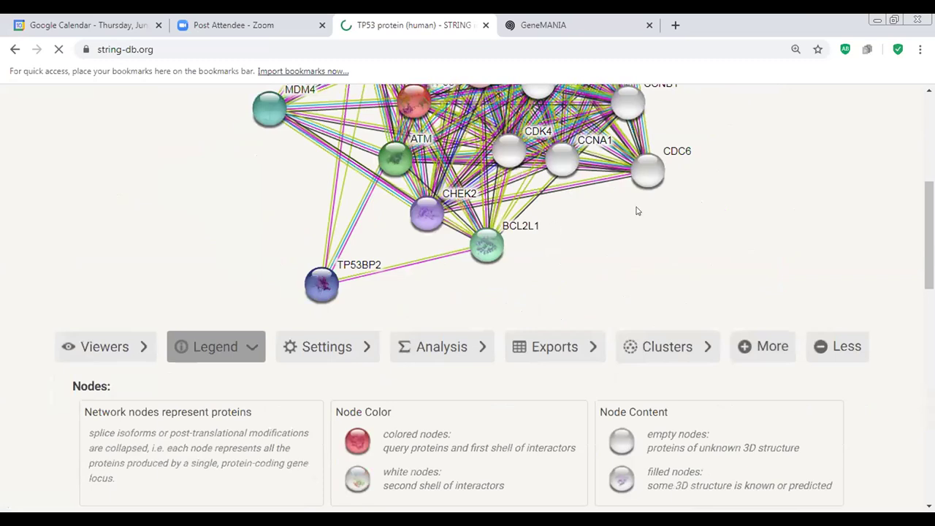
{"action": "scroll", "coordinate": [488, 207], "scroll_direction": "up", "scroll_amount": 1}
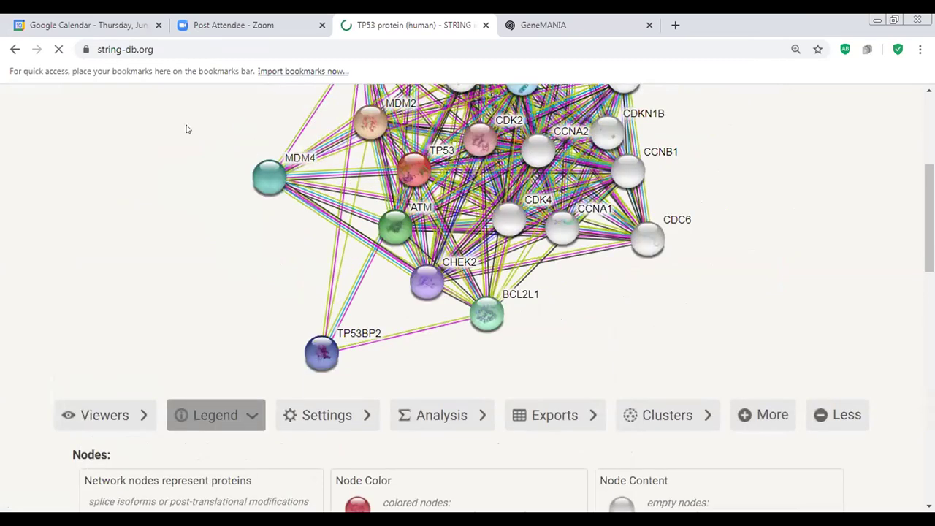
{"action": "left_click", "coordinate": [676, 407]}
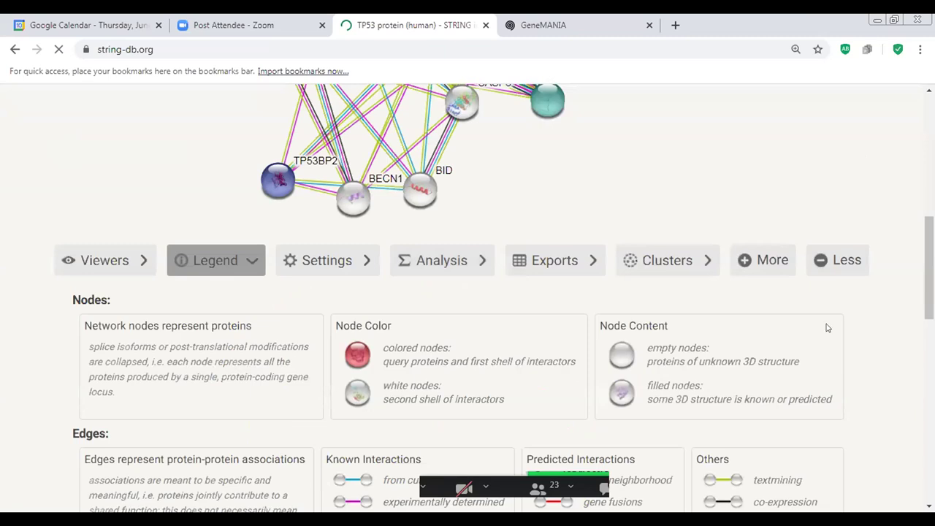
- Open the network analysis and examine the average node degree, relating it to the nodes and edges of the TP53 network
{"action": "scroll", "coordinate": [826, 327], "scroll_direction": "up", "scroll_amount": 2}
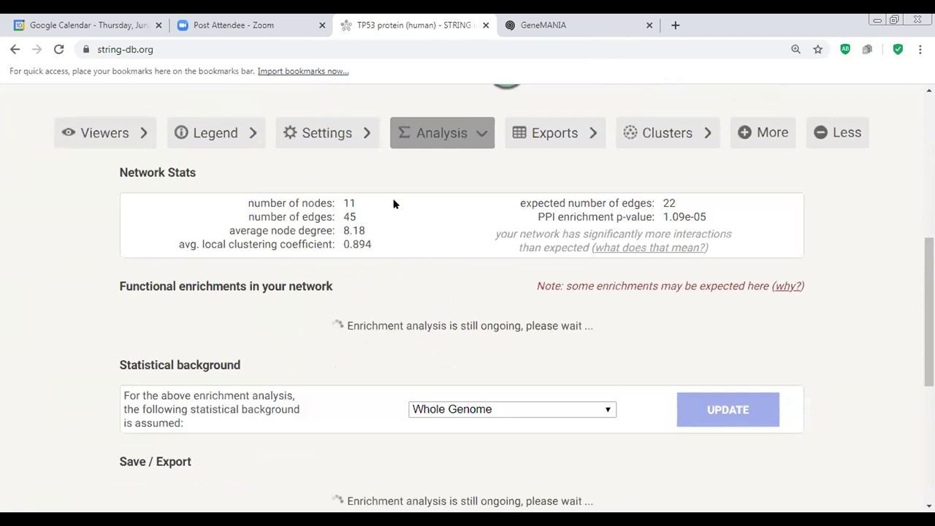
{"action": "mouse_move", "coordinate": [342, 293]}
{"action": "left_mouse_down"}
{"action": "mouse_move", "coordinate": [281, 307]}
{"action": "mouse_move", "coordinate": [348, 298]}
{"action": "left_mouse_up"}
{"action": "scroll", "coordinate": [236, 296], "scroll_direction": "up", "scroll_amount": 1}
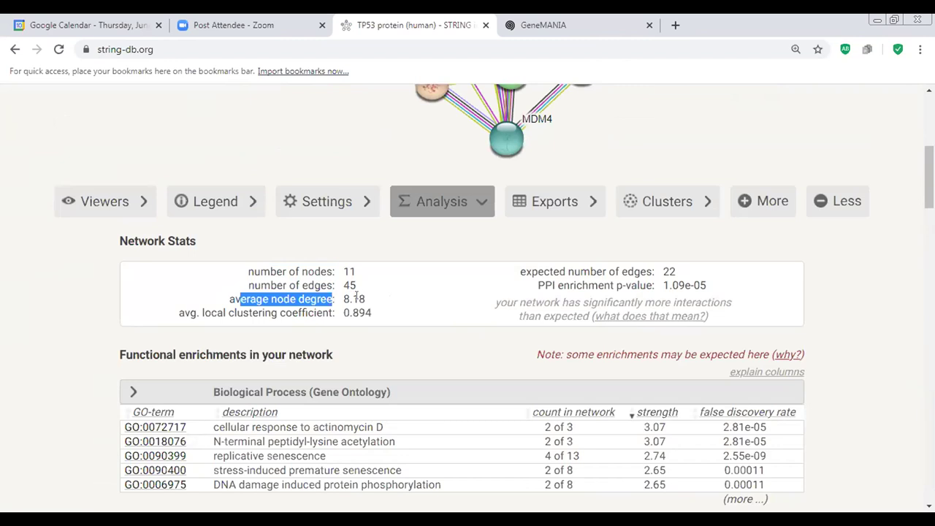
{"action": "left_click", "coordinate": [366, 300]}
{"action": "double_click", "coordinate": [353, 299]}
{"action": "left_click", "coordinate": [346, 295]}
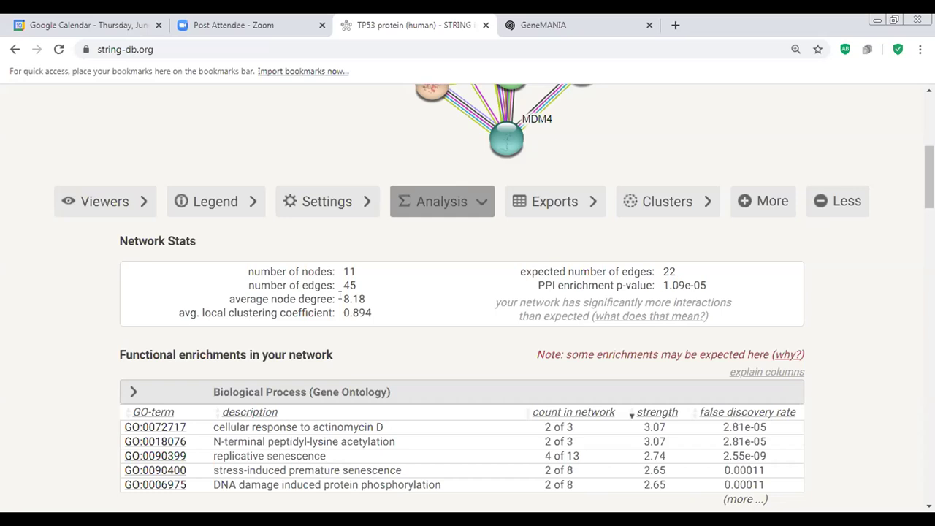
{"action": "double_click", "coordinate": [355, 298]}
{"action": "scroll", "coordinate": [417, 282], "scroll_direction": "up", "scroll_amount": 1}
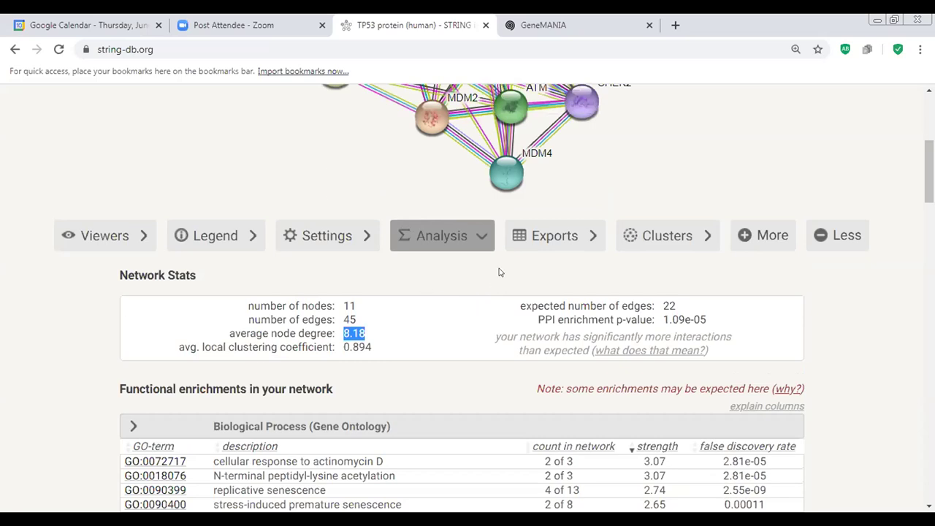
{"action": "scroll", "coordinate": [504, 276], "scroll_direction": "up", "scroll_amount": 3}
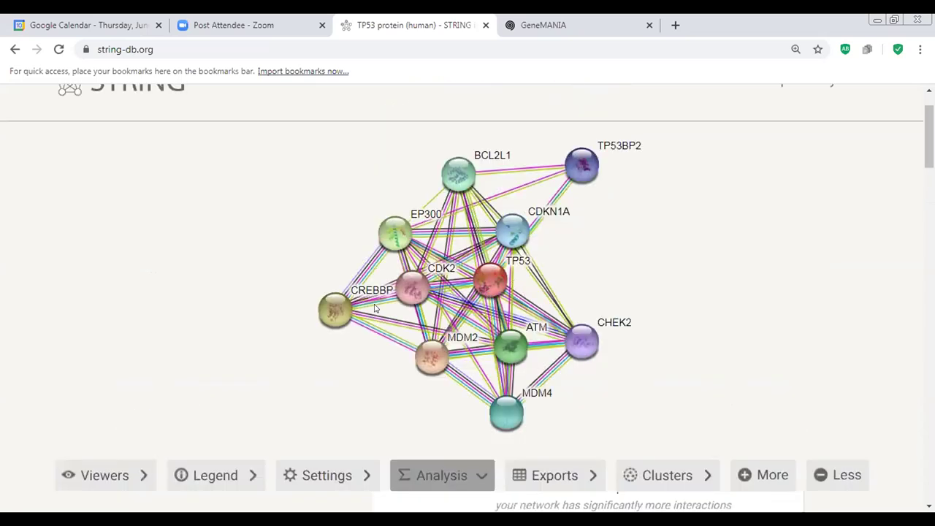
{"action": "scroll", "coordinate": [374, 306], "scroll_direction": "down", "scroll_amount": 3}
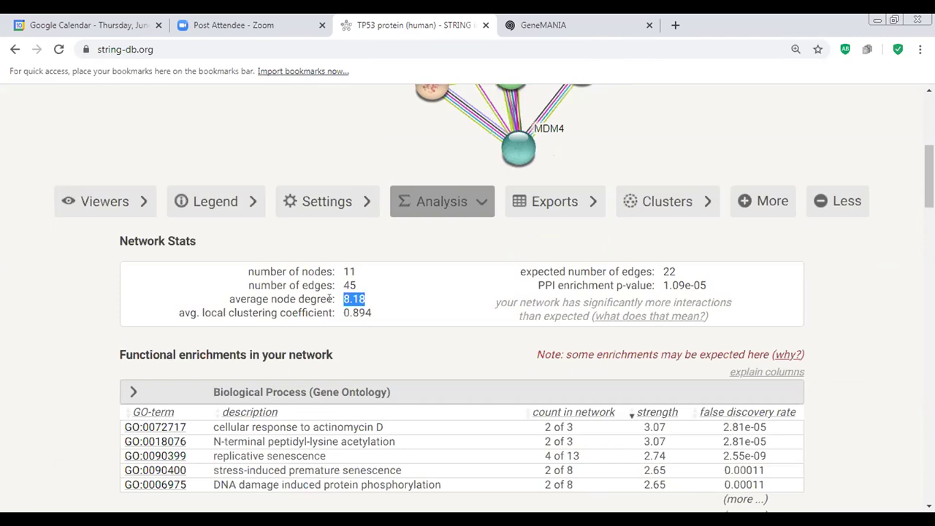
- Compare the network statistics, including the average local clustering coefficient, with the network graph
{"action": "scroll", "coordinate": [330, 299], "scroll_direction": "down", "scroll_amount": 1}
{"action": "scroll", "coordinate": [368, 263], "scroll_direction": "down", "scroll_amount": 1}
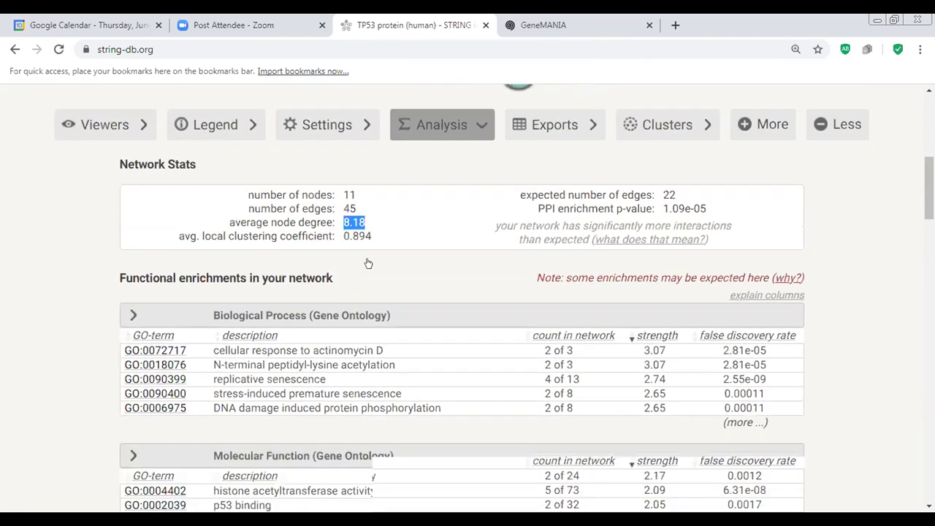
{"action": "scroll", "coordinate": [344, 166], "scroll_direction": "down", "scroll_amount": 1}
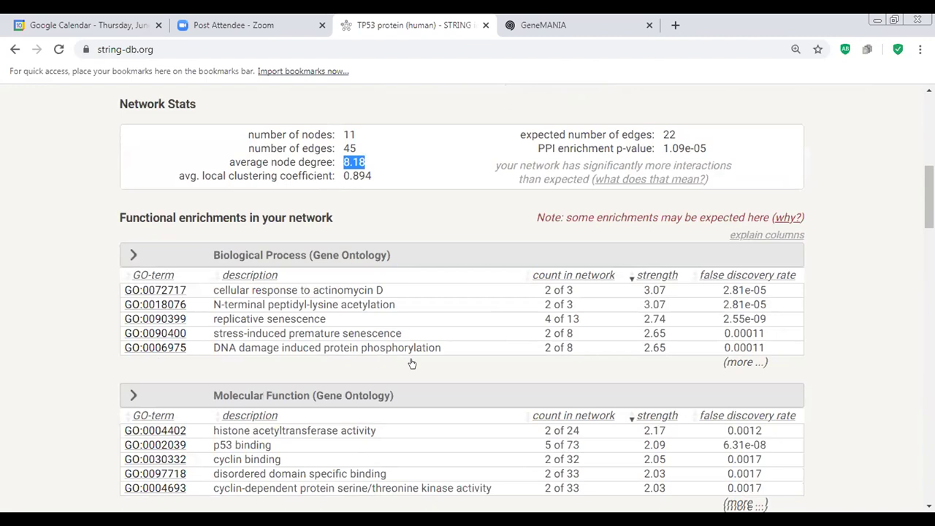
{"action": "scroll", "coordinate": [455, 265], "scroll_direction": "up", "scroll_amount": 3}
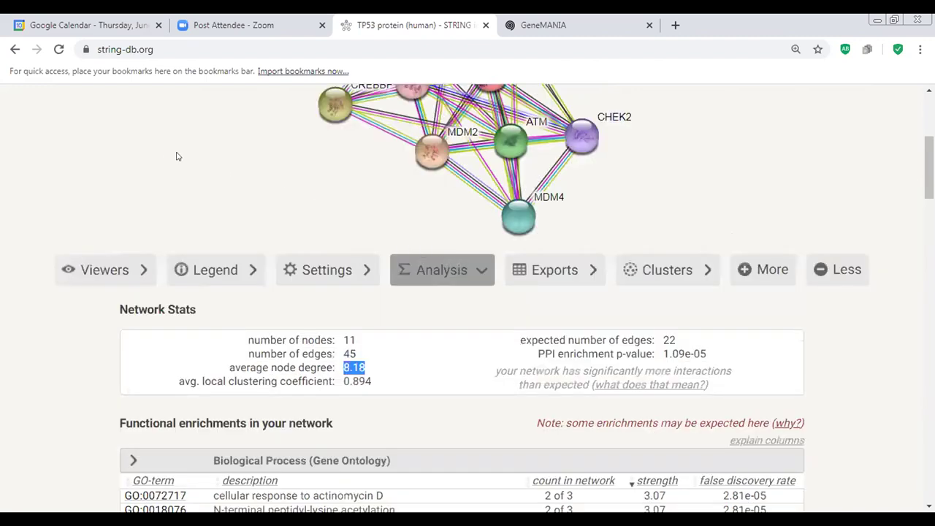
{"action": "scroll", "coordinate": [355, 151], "scroll_direction": "down", "scroll_amount": 3}
{"action": "left_click", "coordinate": [354, 188]}
{"action": "scroll", "coordinate": [445, 182], "scroll_direction": "up", "scroll_amount": 1}
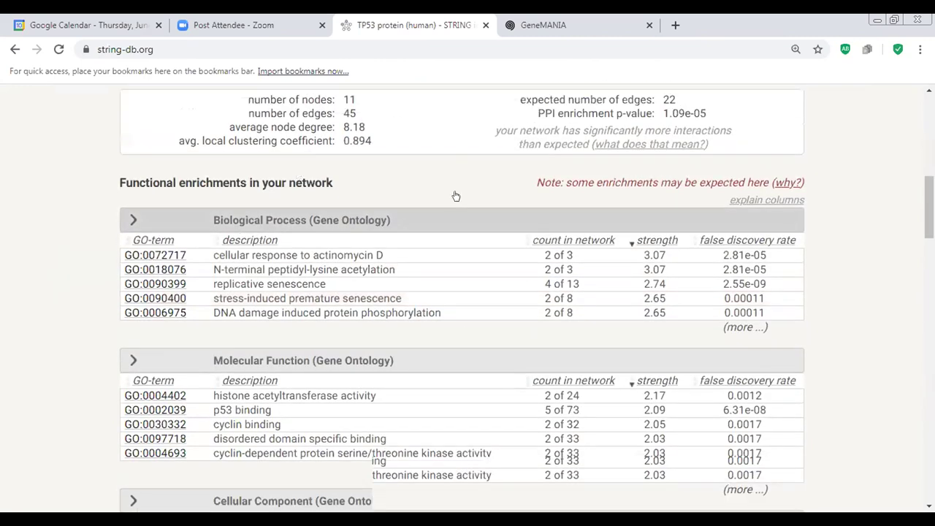
{"action": "scroll", "coordinate": [414, 265], "scroll_direction": "up", "scroll_amount": 2}
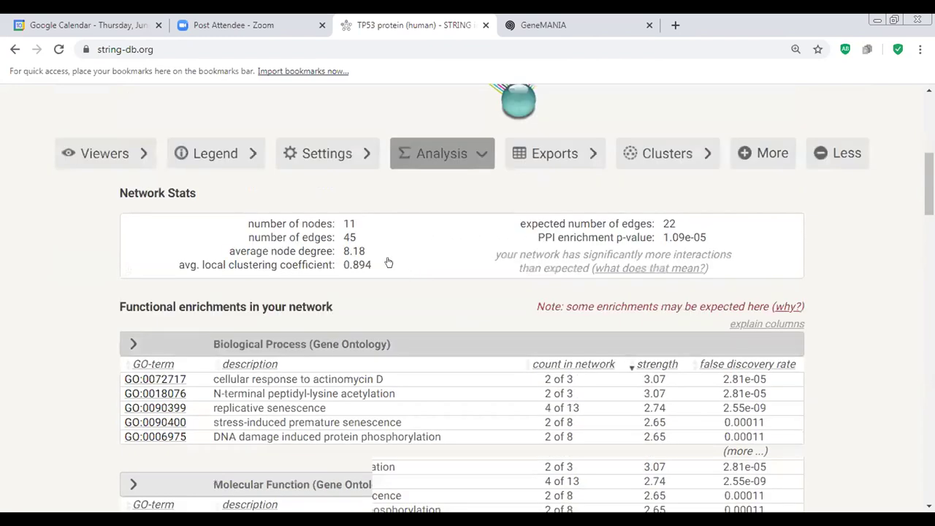
{"action": "scroll", "coordinate": [346, 184], "scroll_direction": "up", "scroll_amount": 2}
{"action": "scroll", "coordinate": [208, 222], "scroll_direction": "down", "scroll_amount": 4}
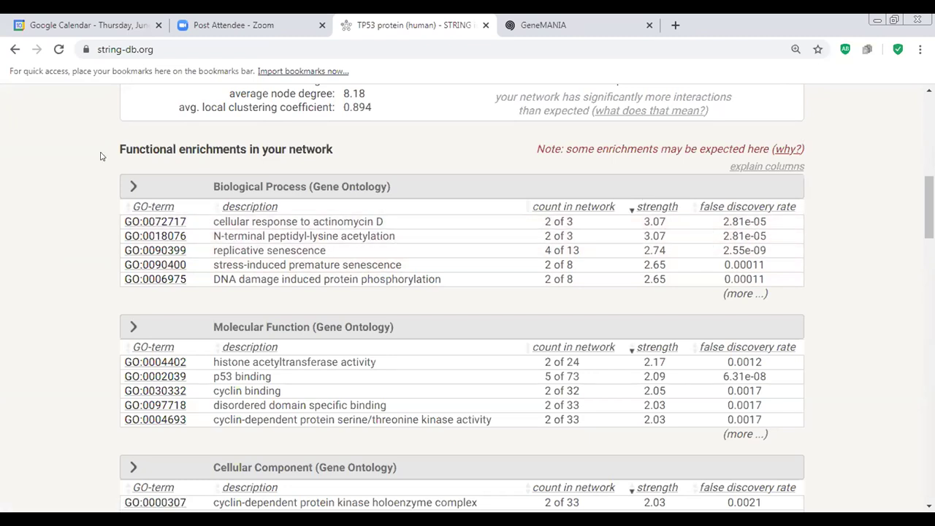
- Examine the functional enrichment tables, from the Gene Ontology categories through publications, clusters and pathways to the SMART protein domains
{"action": "scroll", "coordinate": [218, 261], "scroll_direction": "down", "scroll_amount": 1}
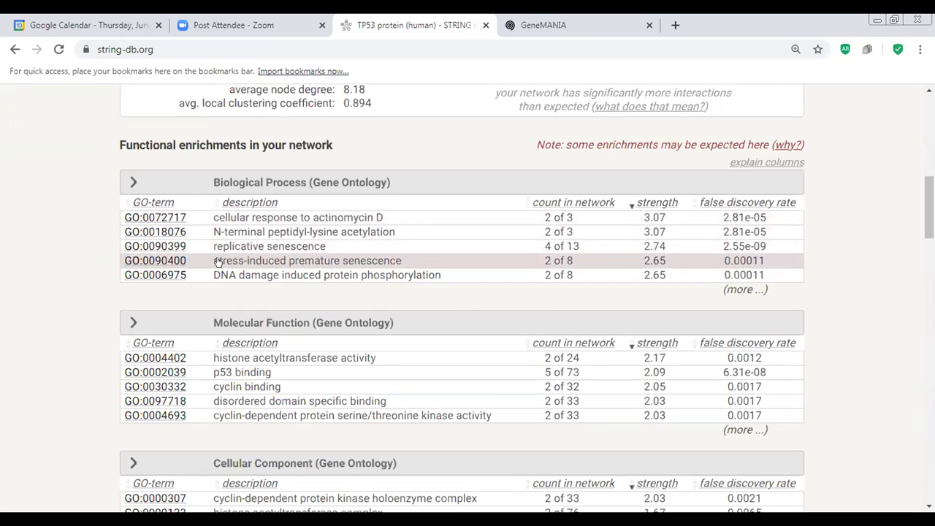
{"action": "scroll", "coordinate": [237, 248], "scroll_direction": "down", "scroll_amount": 1}
{"action": "scroll", "coordinate": [238, 201], "scroll_direction": "down", "scroll_amount": 1}
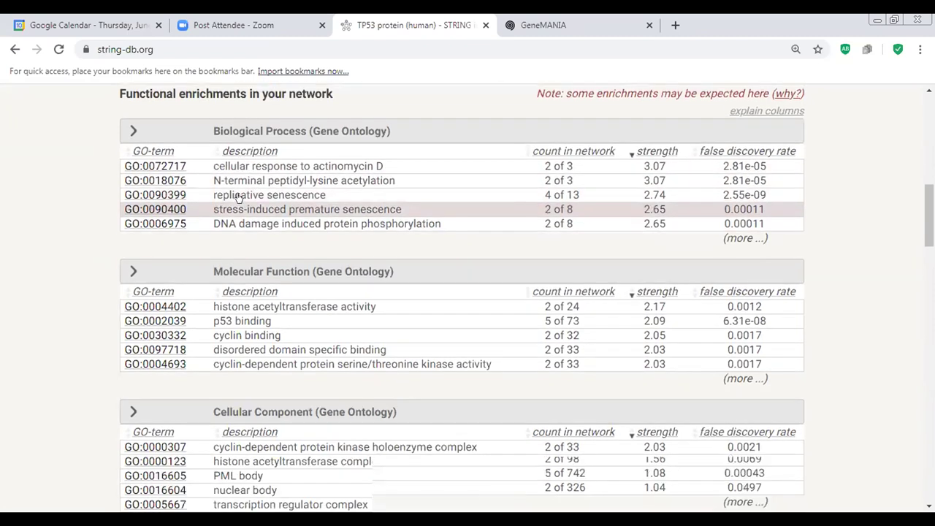
{"action": "scroll", "coordinate": [238, 197], "scroll_direction": "down", "scroll_amount": 1}
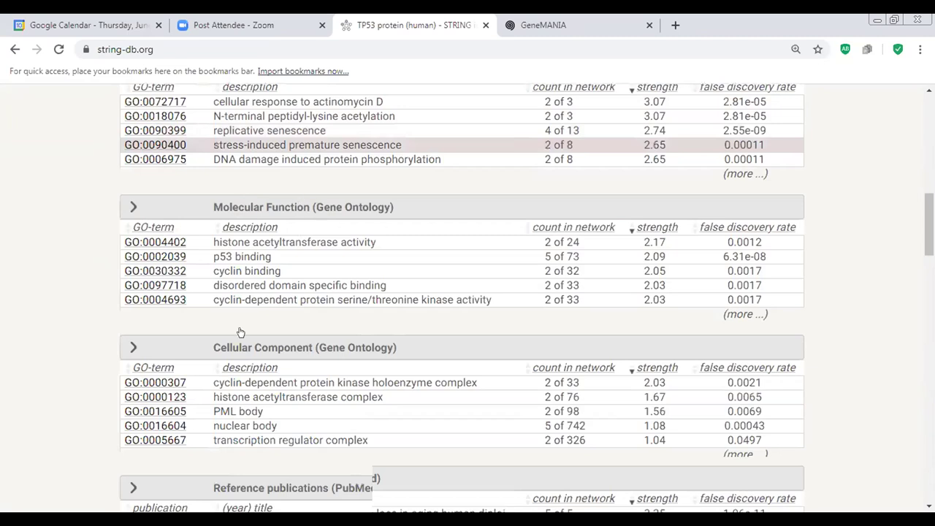
{"action": "scroll", "coordinate": [241, 332], "scroll_direction": "down", "scroll_amount": 1}
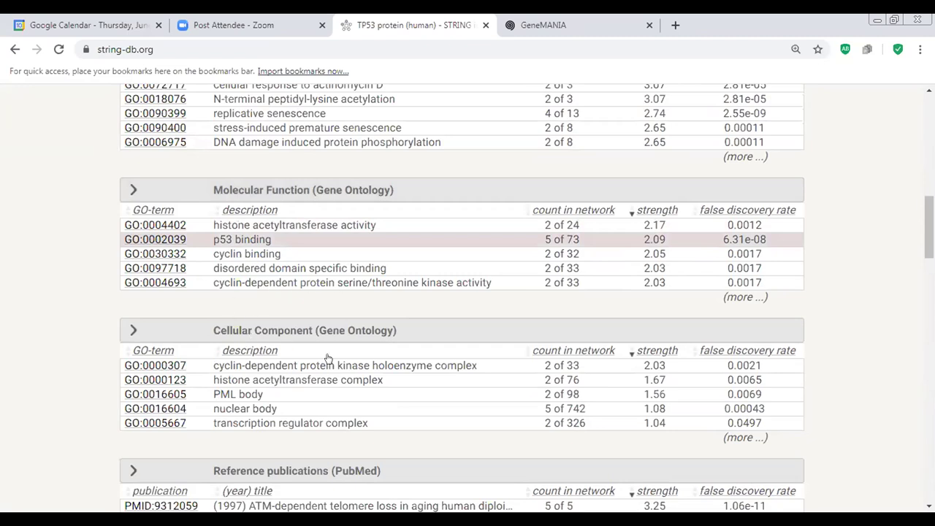
{"action": "scroll", "coordinate": [329, 358], "scroll_direction": "down", "scroll_amount": 1}
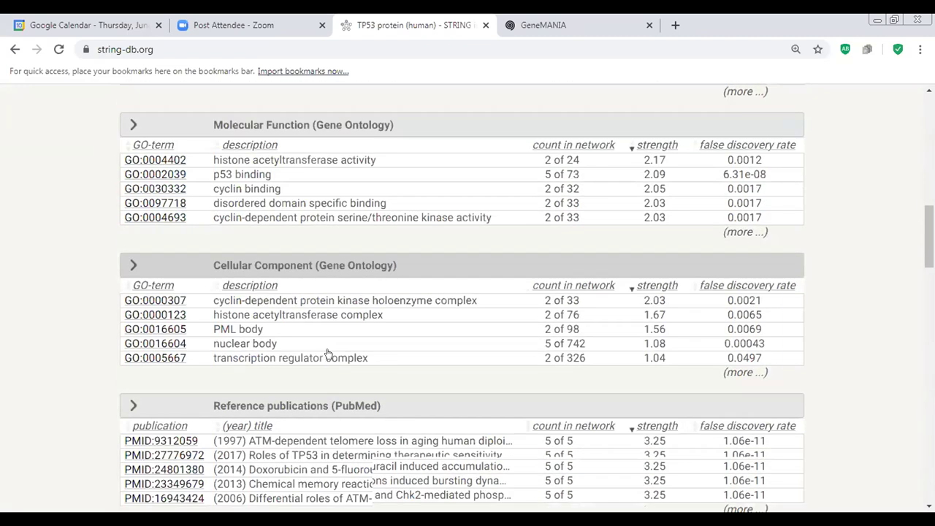
{"action": "scroll", "coordinate": [329, 354], "scroll_direction": "down", "scroll_amount": 3}
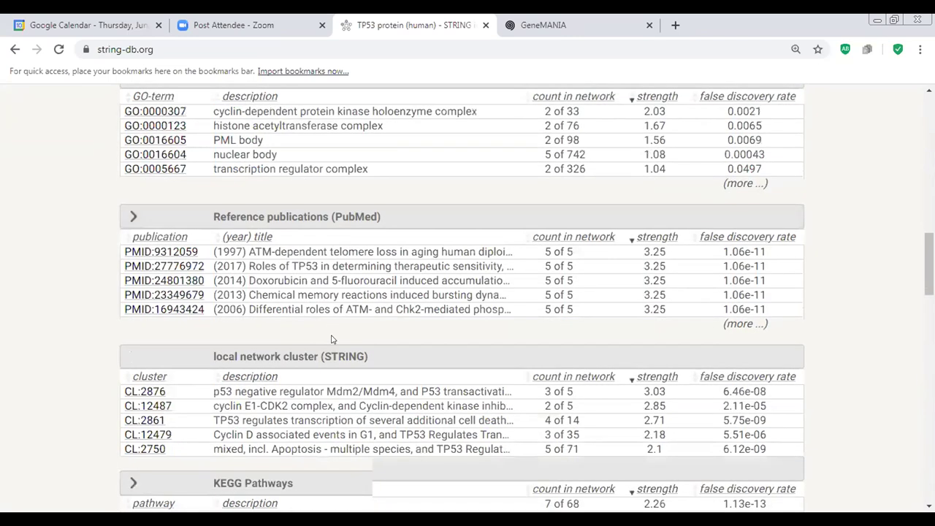
{"action": "scroll", "coordinate": [328, 332], "scroll_direction": "down", "scroll_amount": 20}
{"action": "scroll", "coordinate": [333, 338], "scroll_direction": "up", "scroll_amount": 2}
{"action": "scroll", "coordinate": [333, 338], "scroll_direction": "down", "scroll_amount": 2}
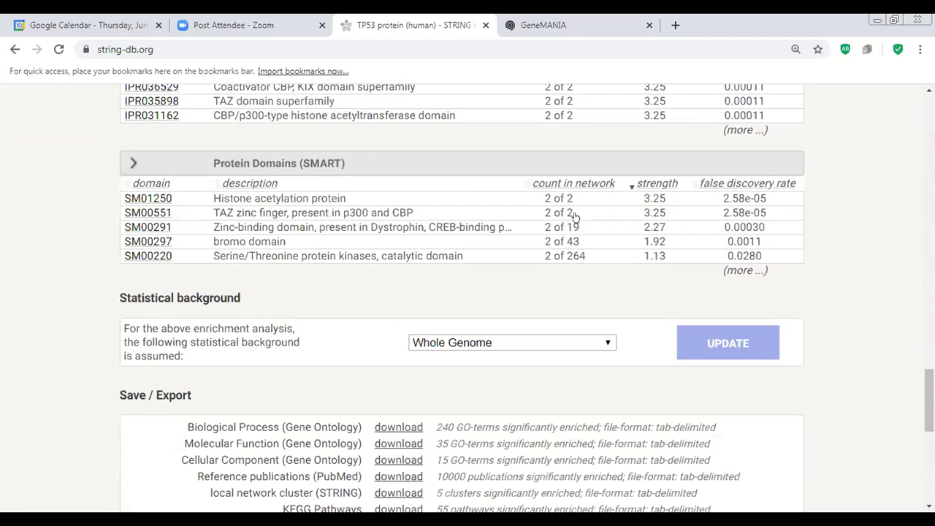
{"action": "scroll", "coordinate": [570, 212], "scroll_direction": "up", "scroll_amount": 20}
{"action": "scroll", "coordinate": [225, 338], "scroll_direction": "up", "scroll_amount": 6}
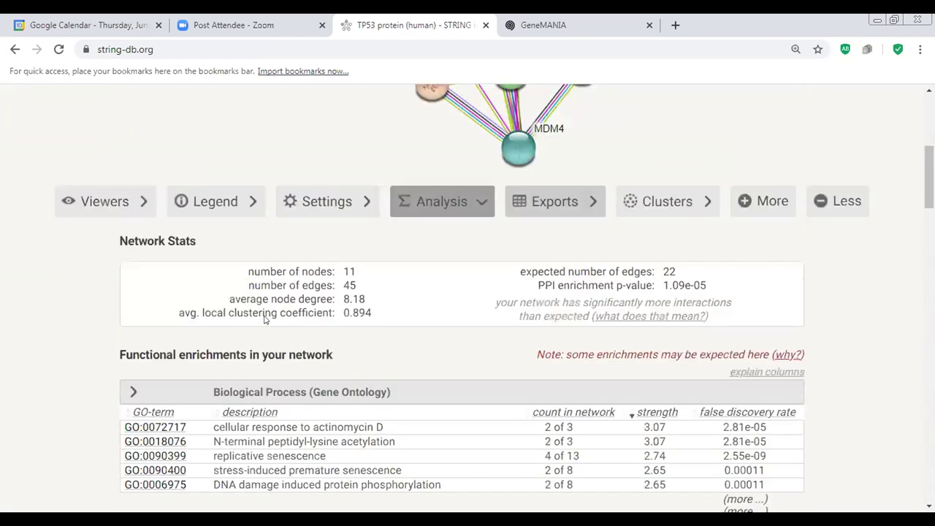
- Export the current network as simple tabular text output in TSV format and look up the downloaded file
{"action": "left_click", "coordinate": [265, 320]}
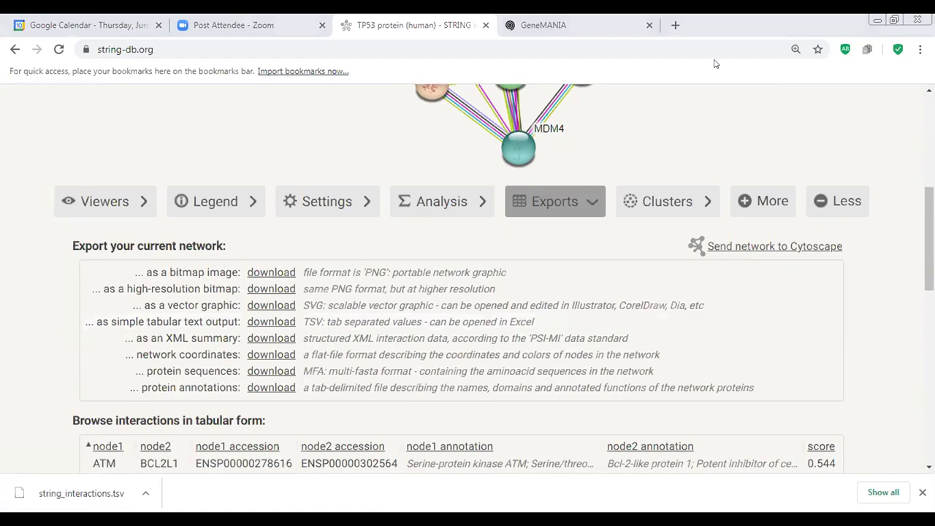
{"action": "key", "text": "ctrl+j"}
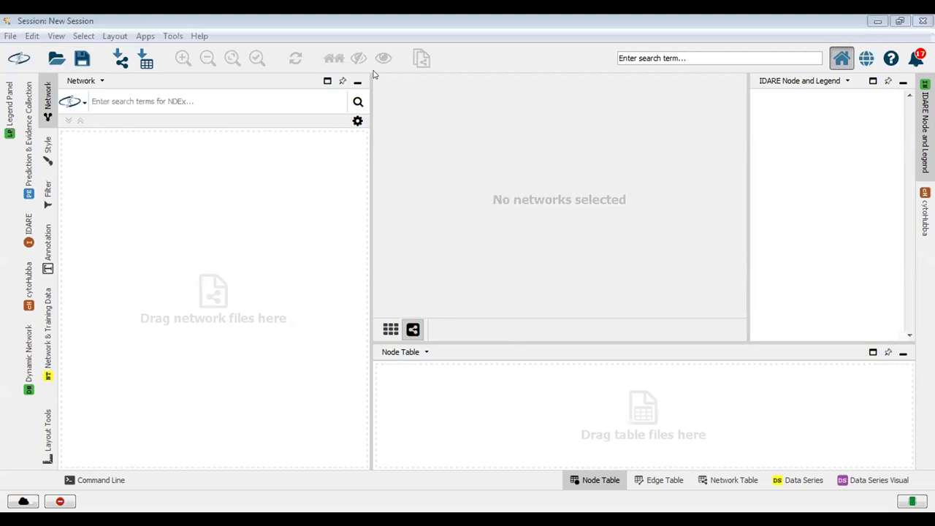
- Switch to Cytoscape and review the available layout algorithms, such as grid, hierarchical, circular and yFiles layouts
{"action": "left_click", "coordinate": [115, 36]}
{"action": "left_click", "coordinate": [115, 36]}
{"action": "left_click", "coordinate": [115, 37]}
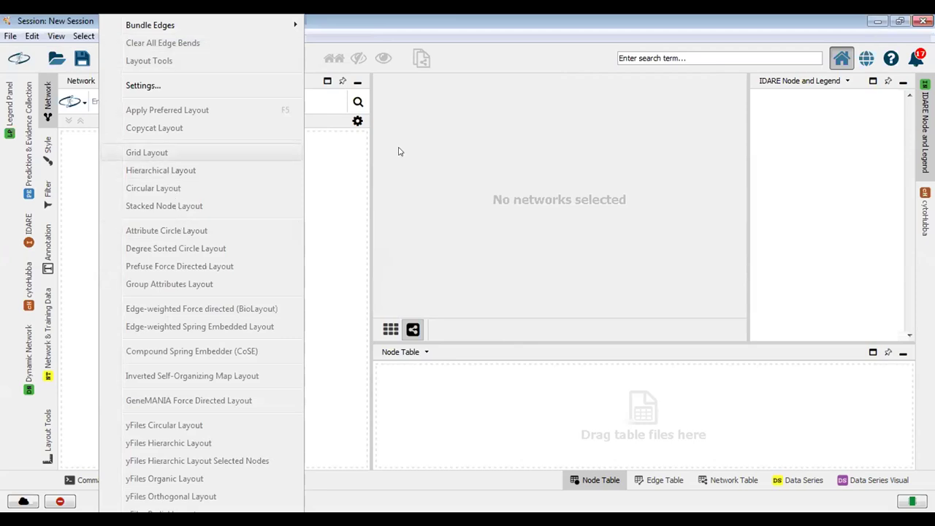
{"action": "left_click", "coordinate": [376, 135]}
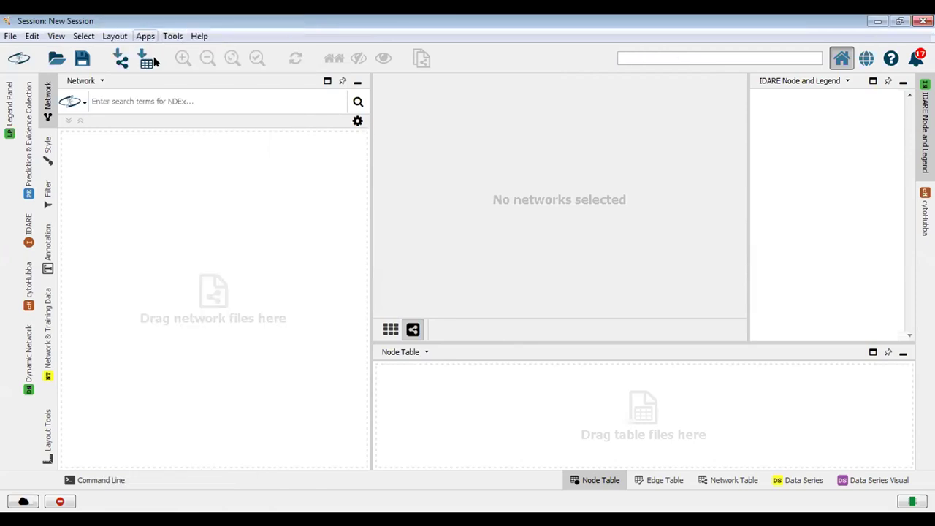
- Open the App Manager and read the descriptions of installable apps, including bayelviraApp, AnatApp, autoHGPEC and ANIMO
{"action": "key", "text": "alt+a"}
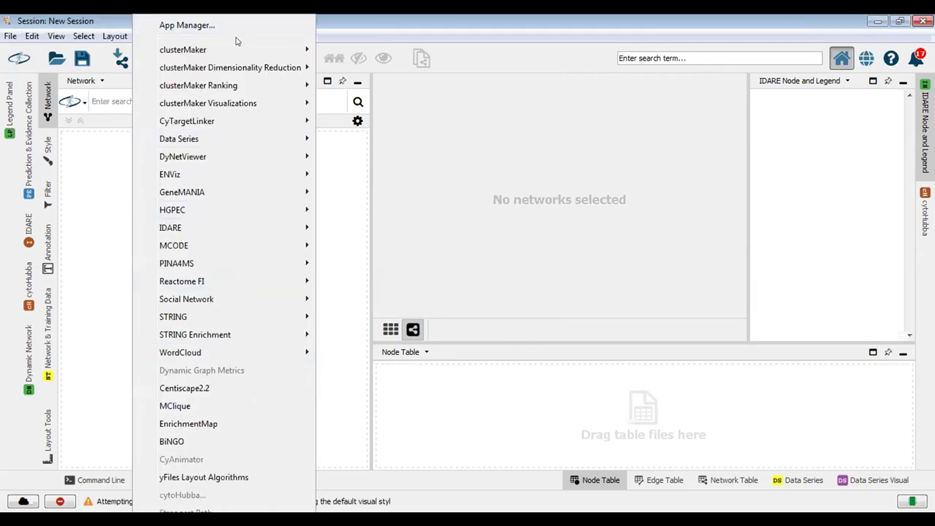
{"action": "left_click", "coordinate": [234, 32]}
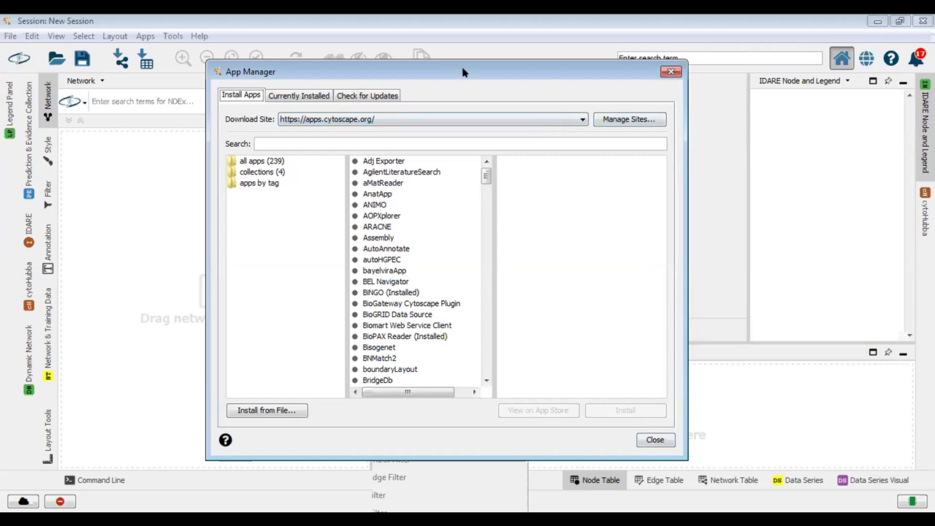
{"action": "left_click", "coordinate": [355, 255]}
{"action": "left_click", "coordinate": [354, 168]}
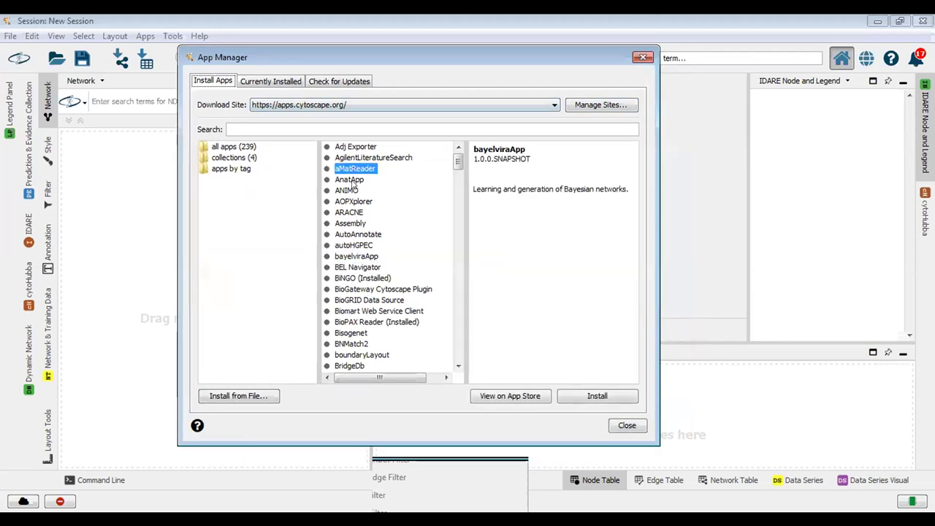
{"action": "left_click", "coordinate": [354, 200]}
{"action": "left_click", "coordinate": [349, 179]}
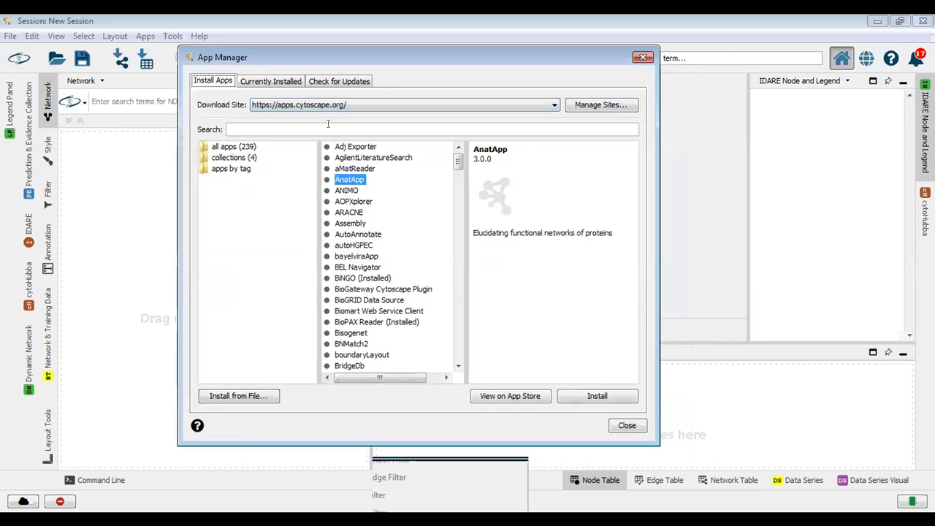
{"action": "left_click", "coordinate": [347, 201]}
{"action": "left_click", "coordinate": [344, 246]}
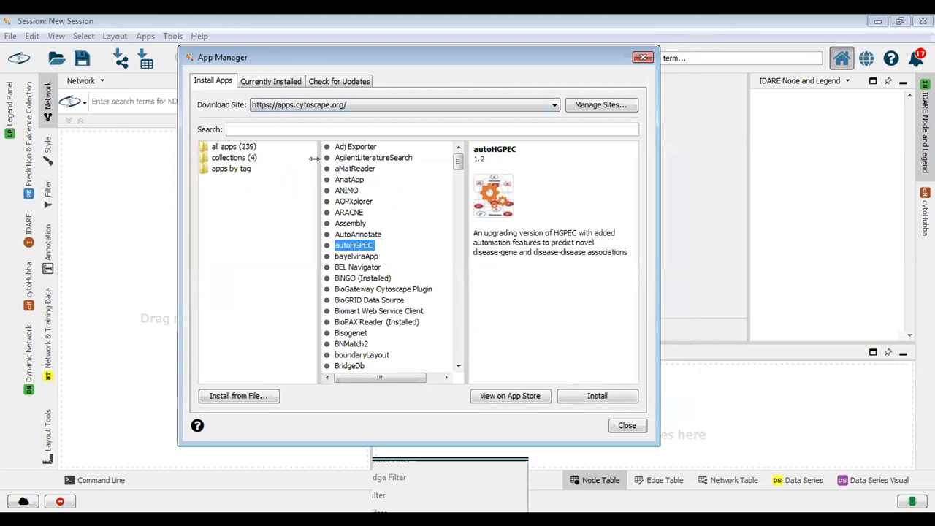
{"action": "left_click", "coordinate": [342, 192]}
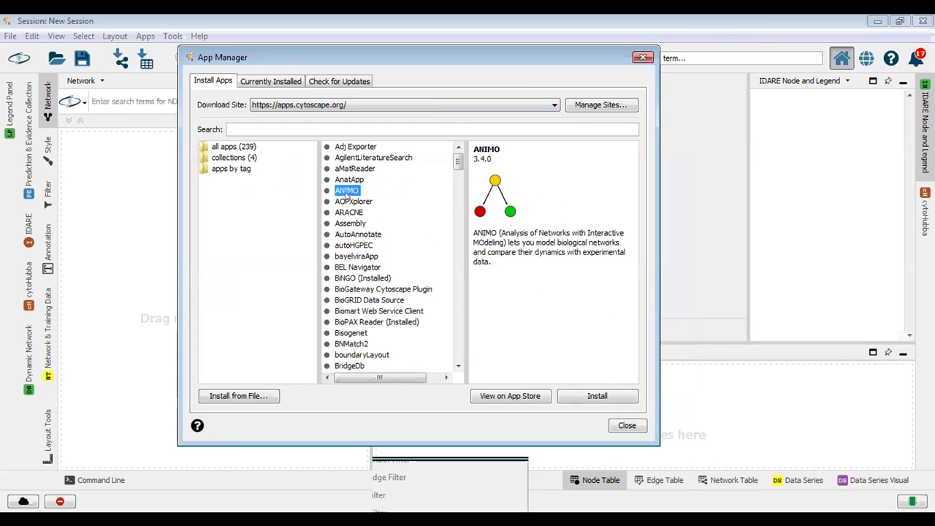
- List the app collections and view the description of the Functional Enrichment Collection
{"action": "left_click", "coordinate": [236, 157]}
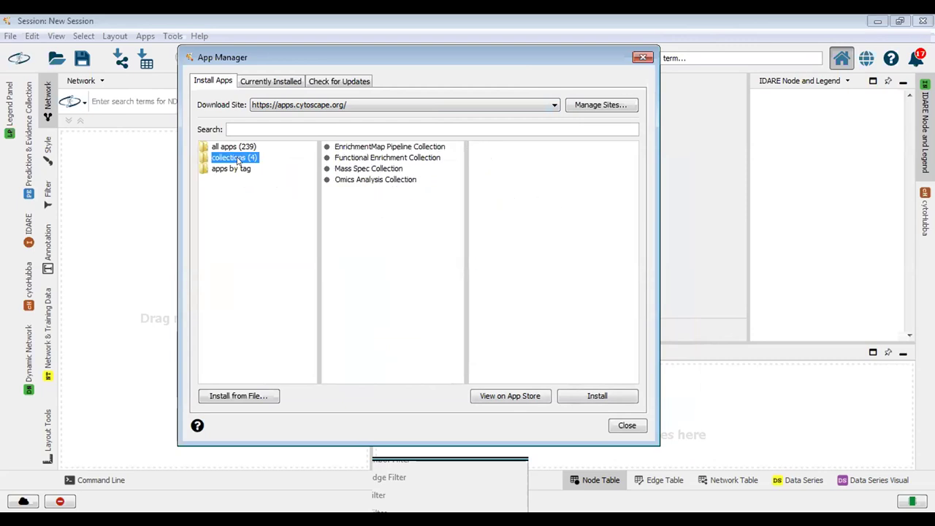
{"action": "left_click", "coordinate": [361, 159]}
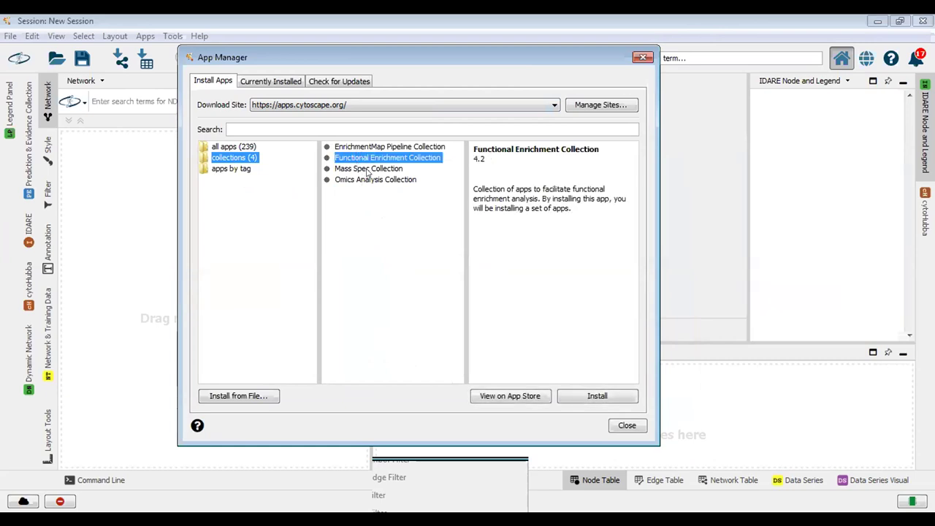
- View the descriptions of the Mass Spec and Omics Analysis collections, and look up the MCODE app in the App Manager
{"action": "left_click", "coordinate": [366, 170]}
{"action": "left_click", "coordinate": [366, 182]}
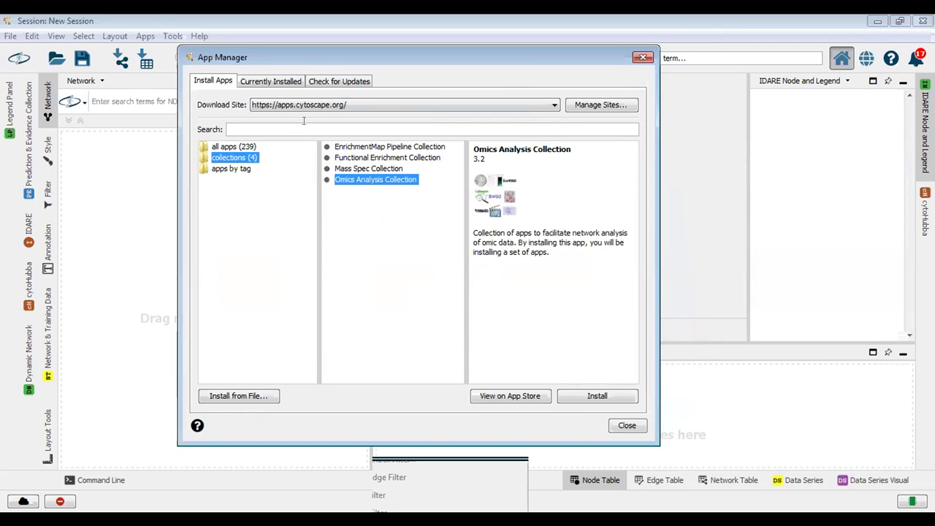
{"action": "type", "text": "mcode"}
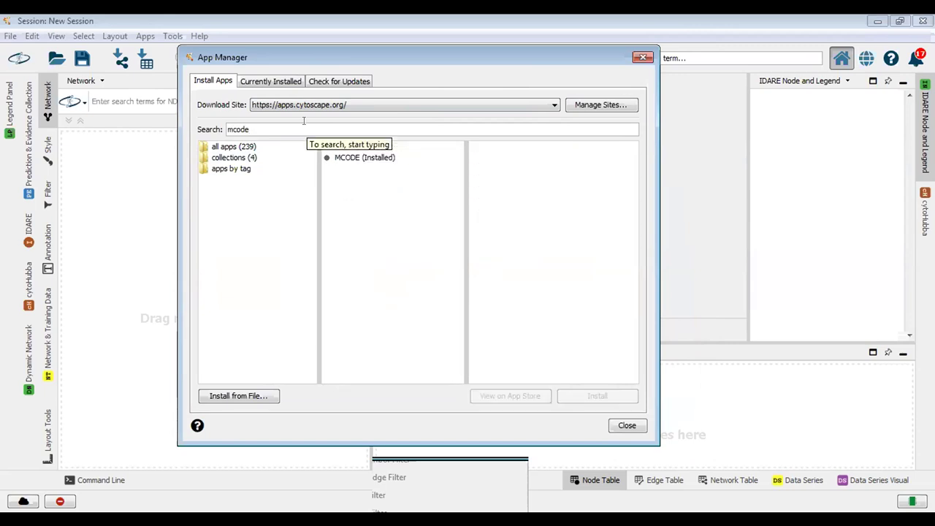
{"action": "left_click", "coordinate": [348, 162]}
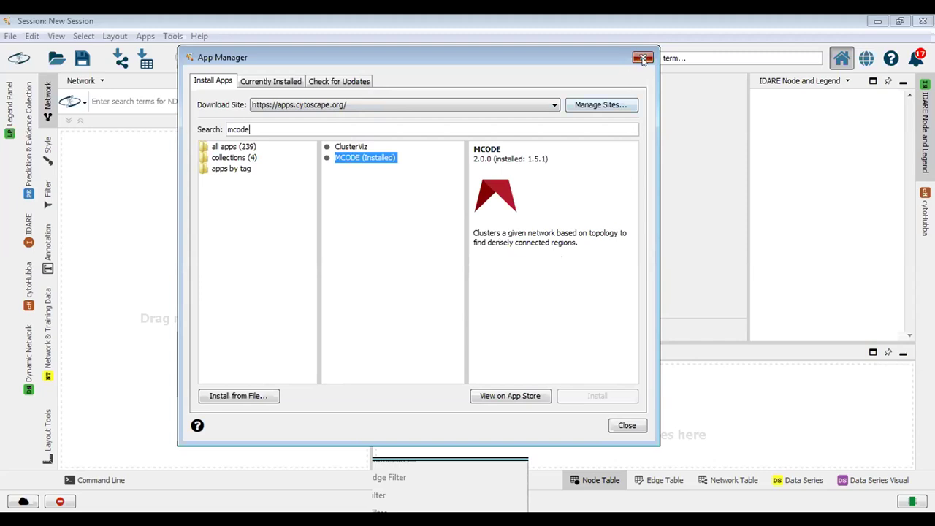
{"action": "key", "text": "Escape"}
- Review the available network import sources, such as NDEx, file, URL and public databases
{"action": "left_click", "coordinate": [11, 36]}
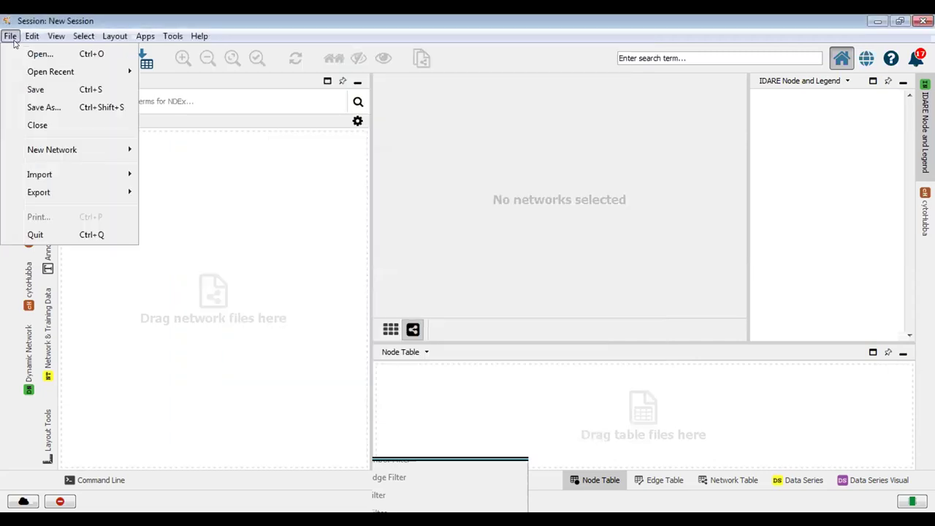
{"action": "left_click", "coordinate": [253, 201]}
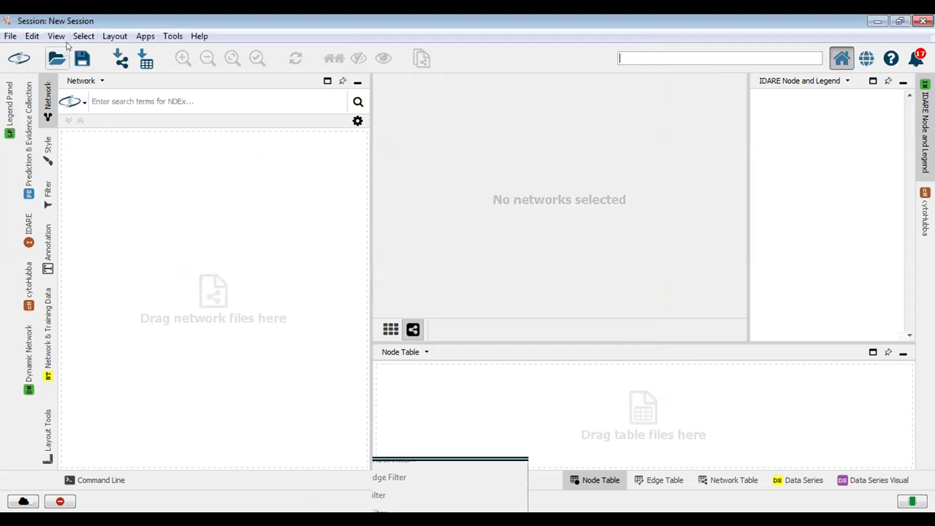
{"action": "left_click", "coordinate": [6, 34]}
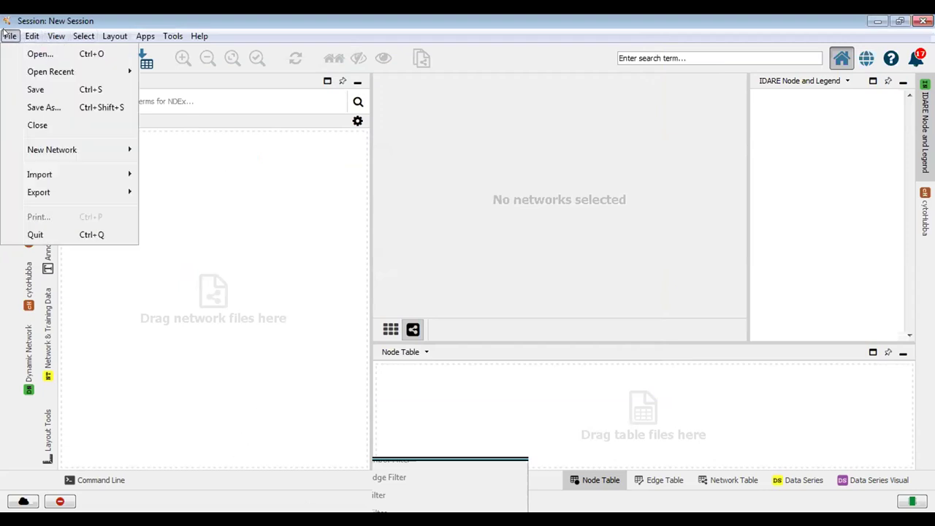
{"action": "mouse_move", "coordinate": [66, 175]}
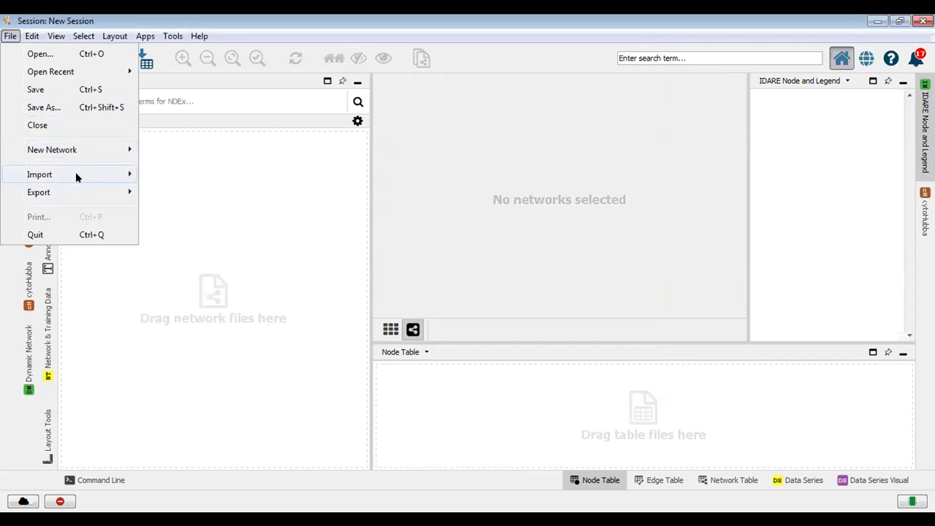
{"action": "mouse_move", "coordinate": [194, 184]}
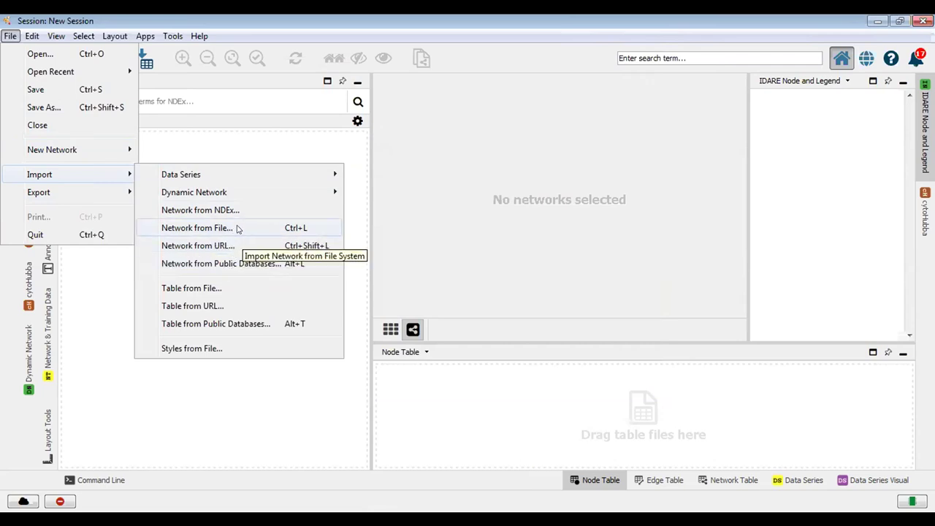
{"action": "left_click", "coordinate": [233, 123]}
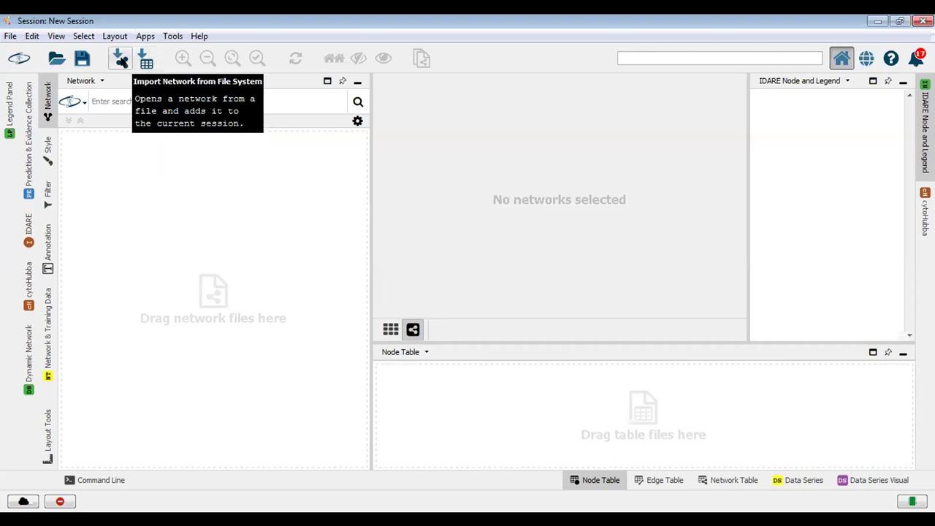
- Check which file types are supported for loading a network file, without opening any file
{"action": "left_click", "coordinate": [120, 59]}
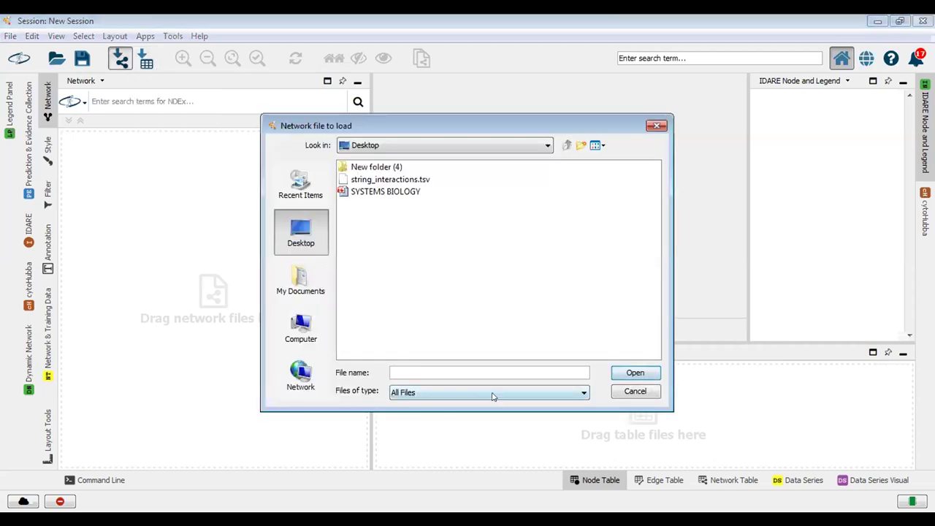
{"action": "left_click", "coordinate": [490, 393]}
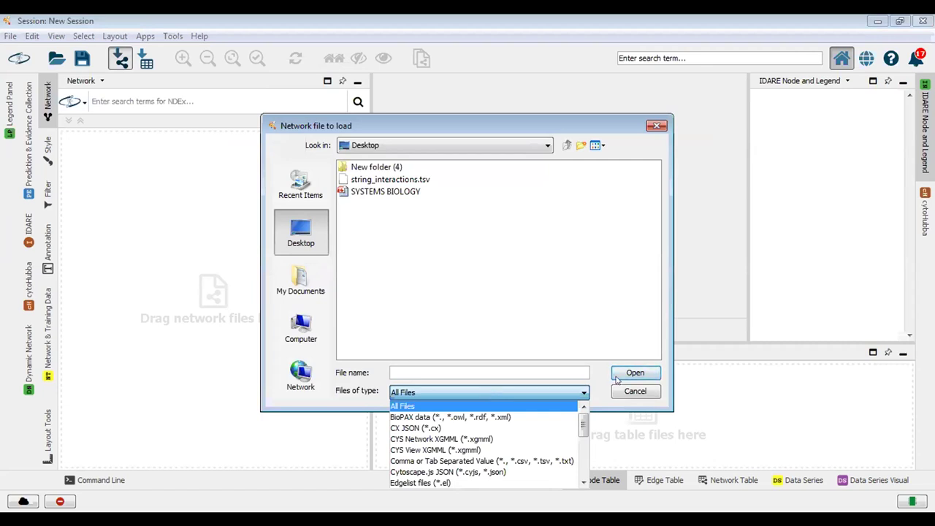
{"action": "left_click", "coordinate": [637, 393]}
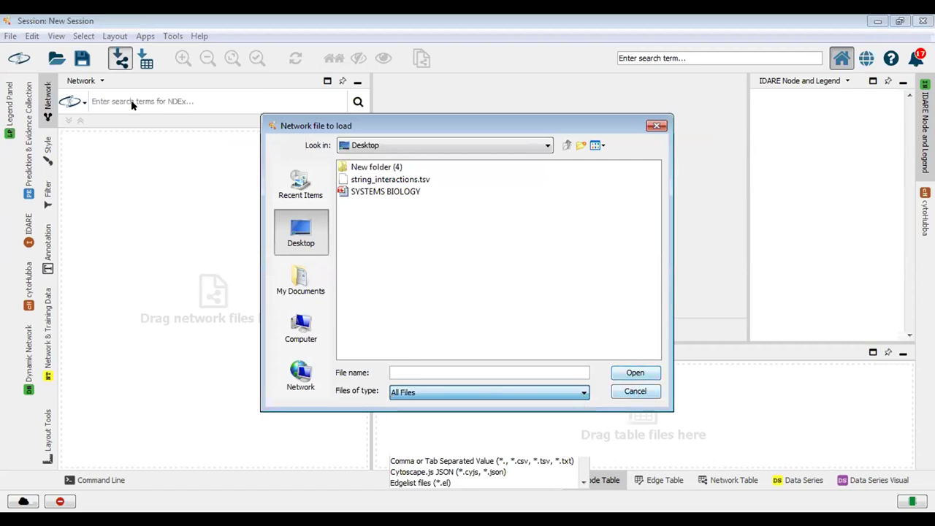
{"action": "left_click", "coordinate": [634, 390]}
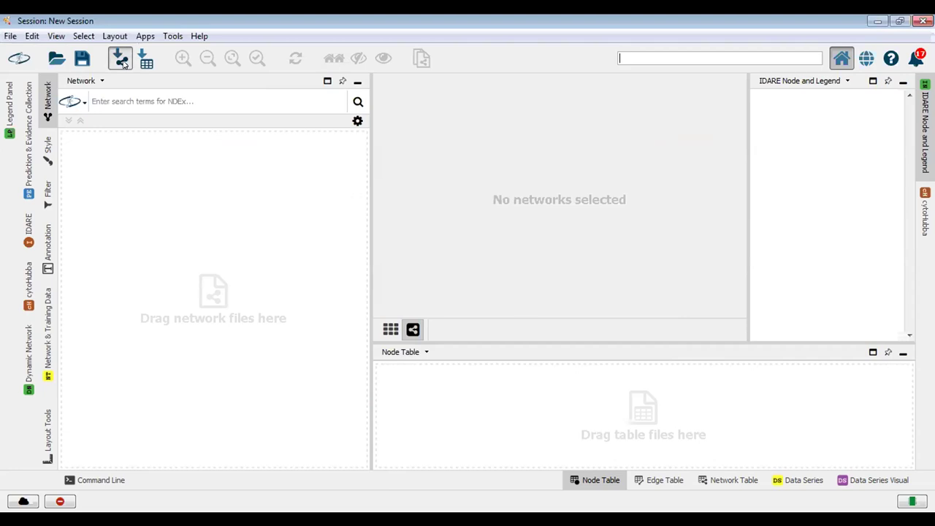
- Import string_interactions.tsv from the Desktop as a network, with #node1 as source and node2 as target
{"action": "left_click", "coordinate": [122, 63]}
{"action": "left_click", "coordinate": [120, 59]}
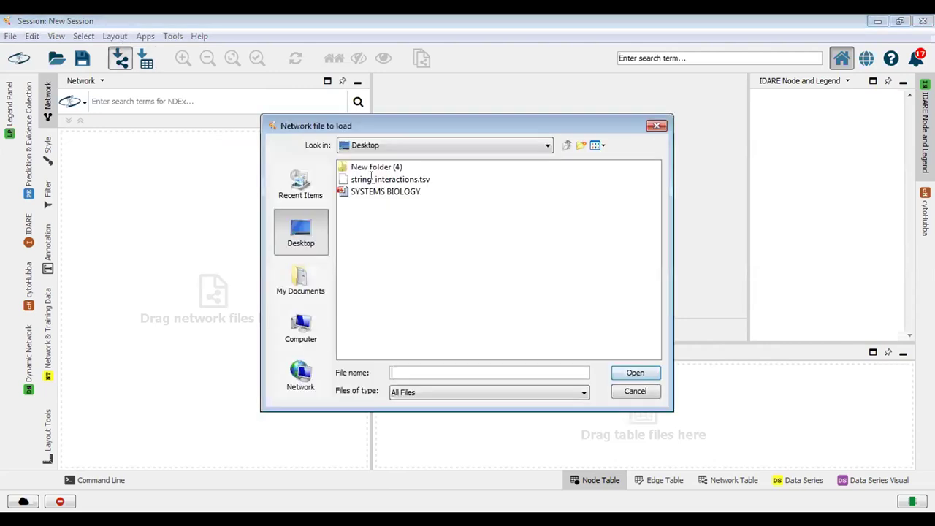
{"action": "left_click", "coordinate": [620, 371]}
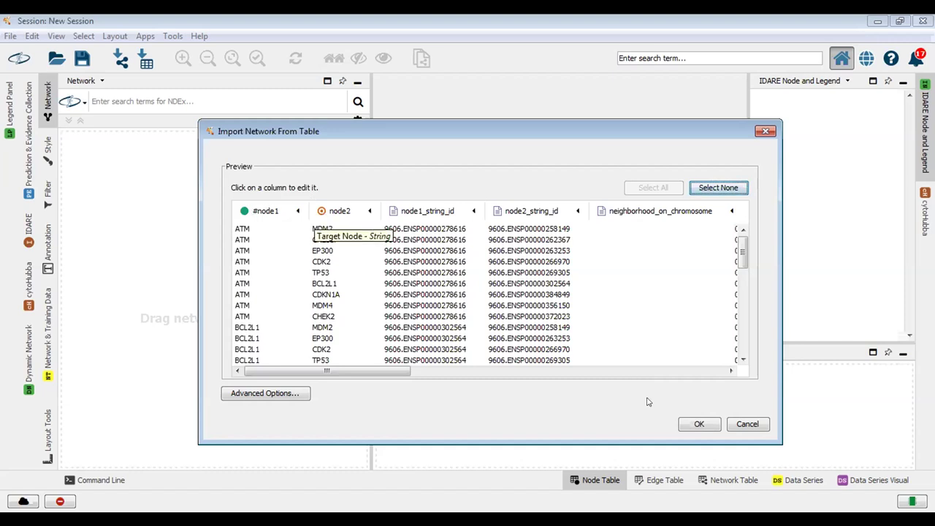
{"action": "left_click", "coordinate": [705, 424]}
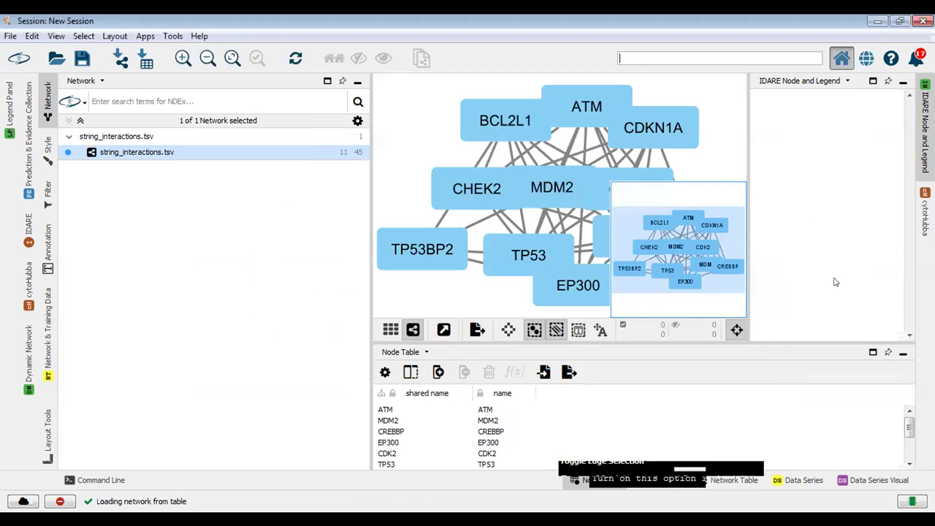
- Enlarge the network view by shrinking the node table and hiding the IDARE panel, and apply the Hierarchical Layout
{"action": "left_click_drag", "start_coordinate": [736, 337], "coordinate": [738, 418]}
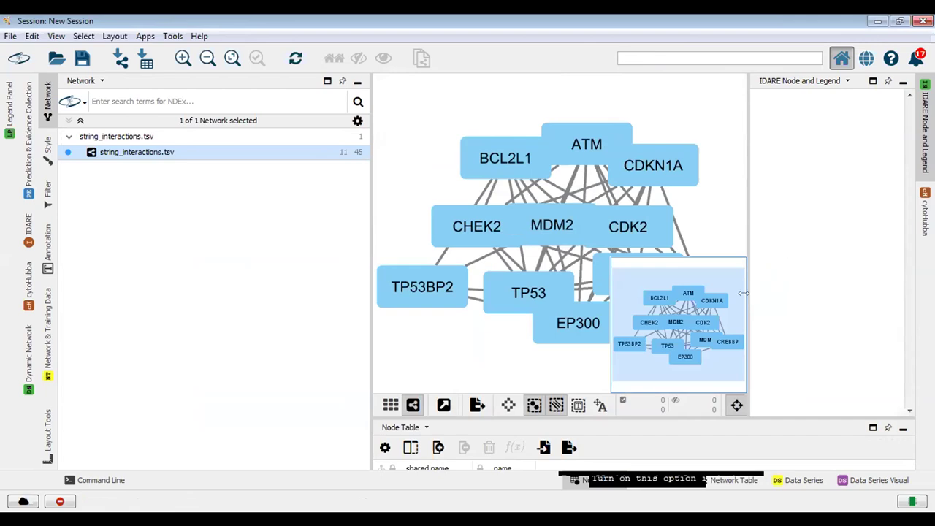
{"action": "left_click", "coordinate": [902, 82]}
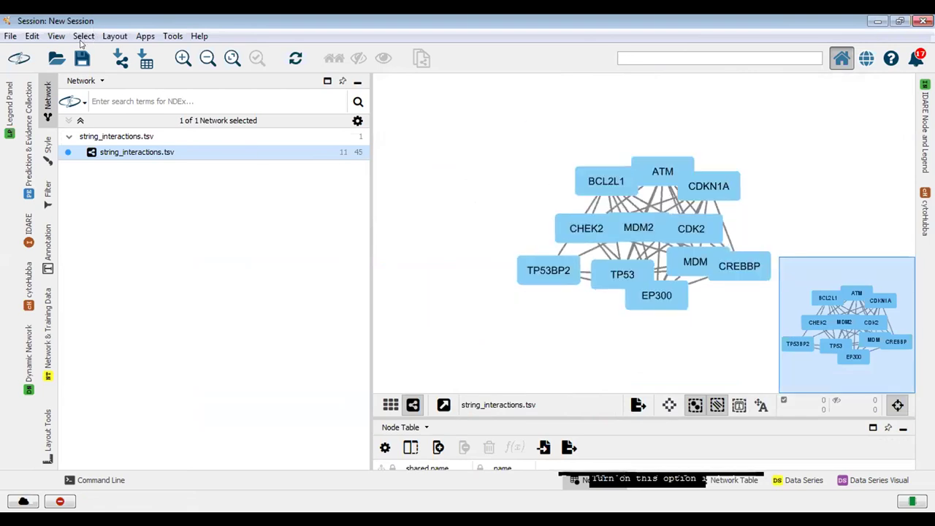
{"action": "left_click", "coordinate": [113, 36]}
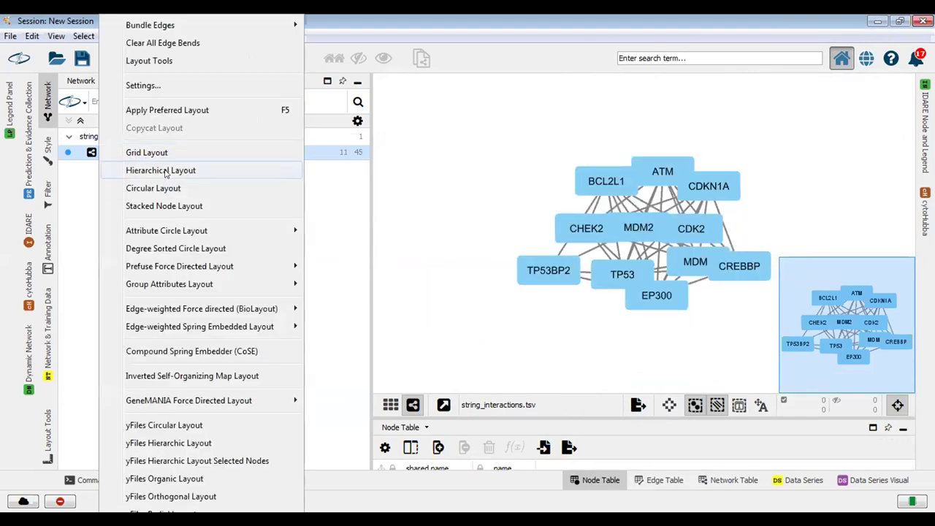
{"action": "left_click", "coordinate": [166, 173]}
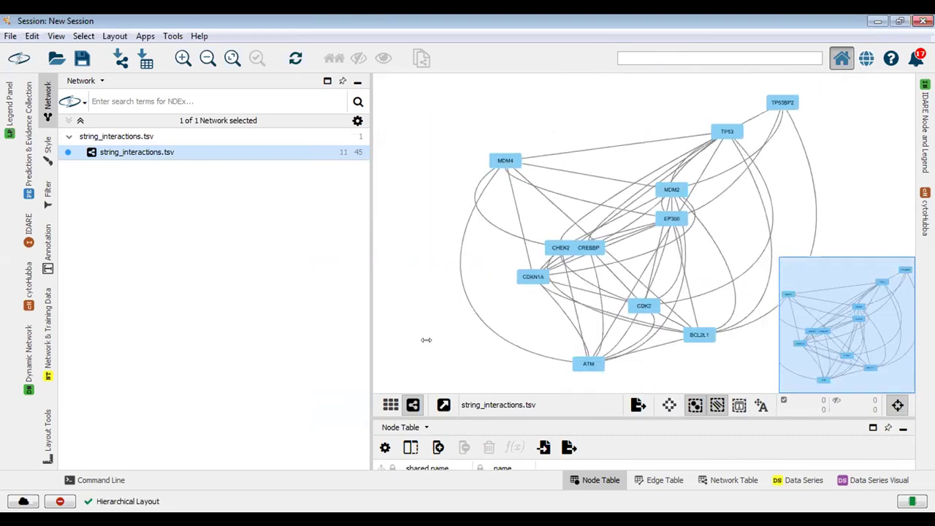
- Enlarge the table area and examine the edge table's columns, including interaction, node string IDs, gene_fusion, homology and coexpression
{"action": "left_click_drag", "start_coordinate": [576, 412], "coordinate": [442, 392]}
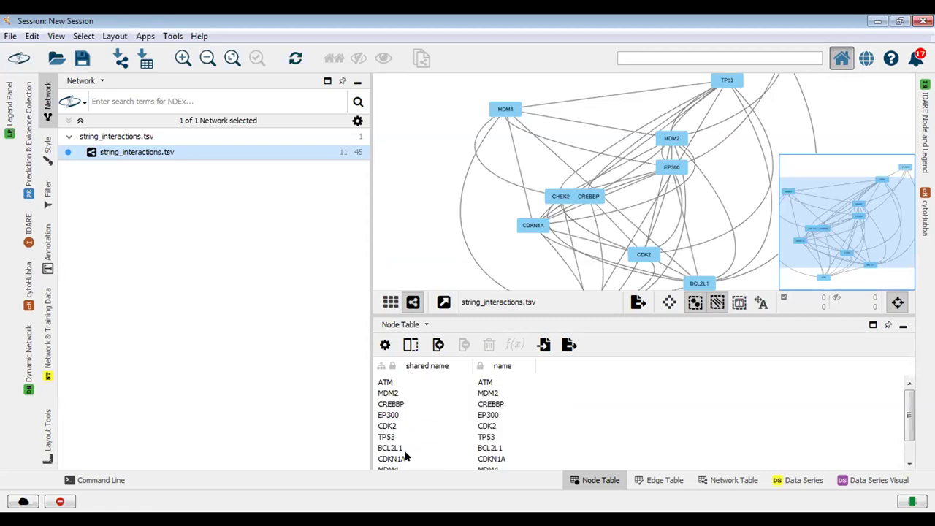
{"action": "left_click", "coordinate": [648, 479]}
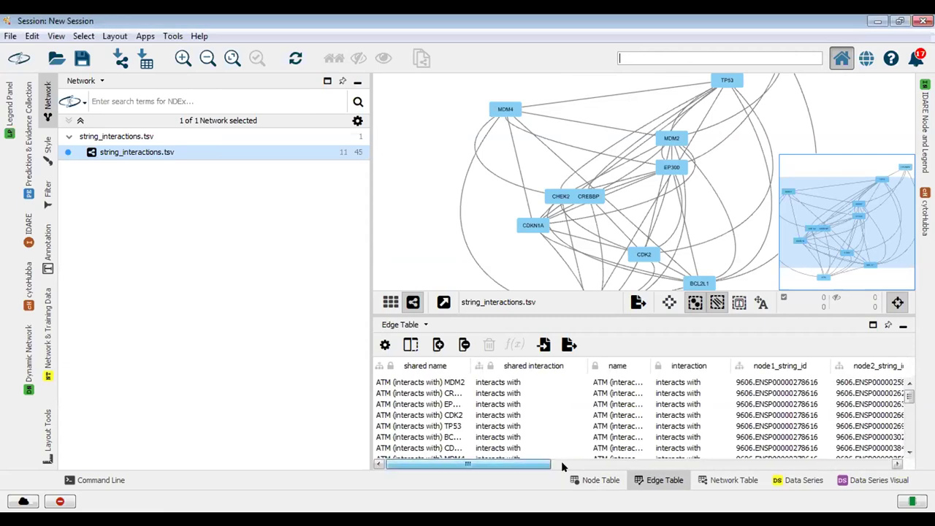
{"action": "left_click", "coordinate": [561, 461]}
{"action": "left_click", "coordinate": [555, 382]}
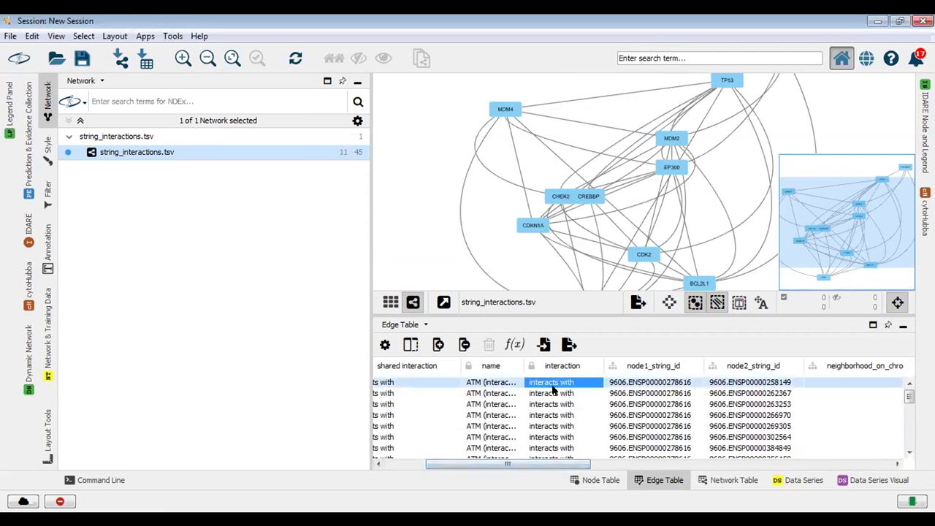
{"action": "left_click_drag", "start_coordinate": [568, 465], "coordinate": [570, 465]}
{"action": "scroll", "coordinate": [725, 458], "scroll_direction": "right", "scroll_amount": 10}
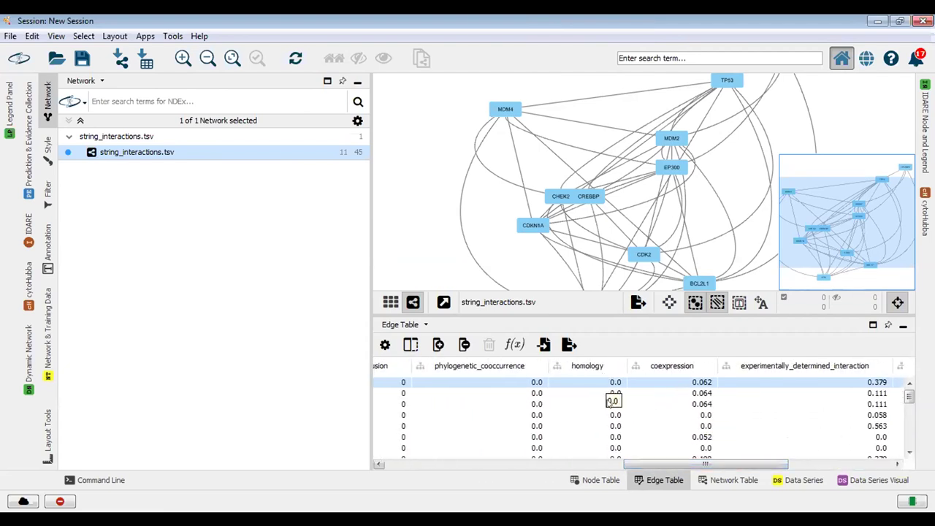
{"action": "left_click", "coordinate": [613, 403]}
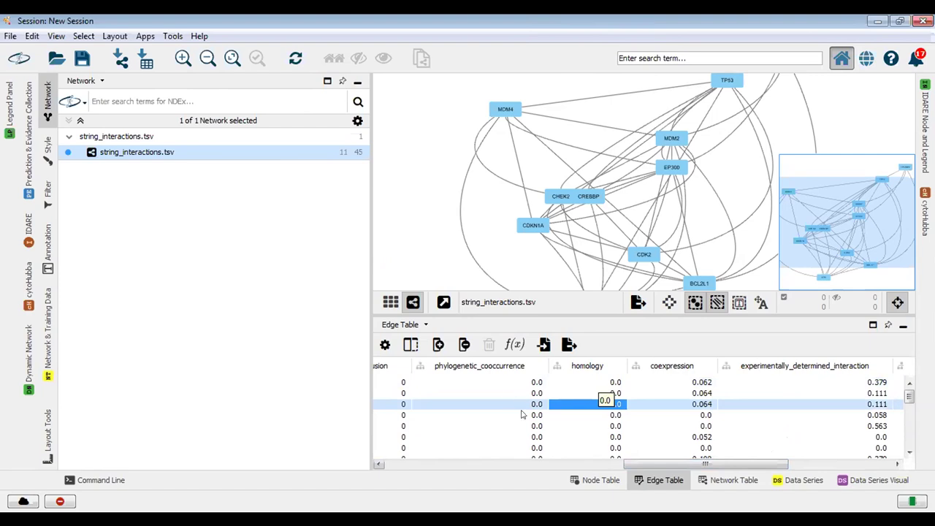
{"action": "scroll", "coordinate": [649, 461], "scroll_direction": "left", "scroll_amount": 8}
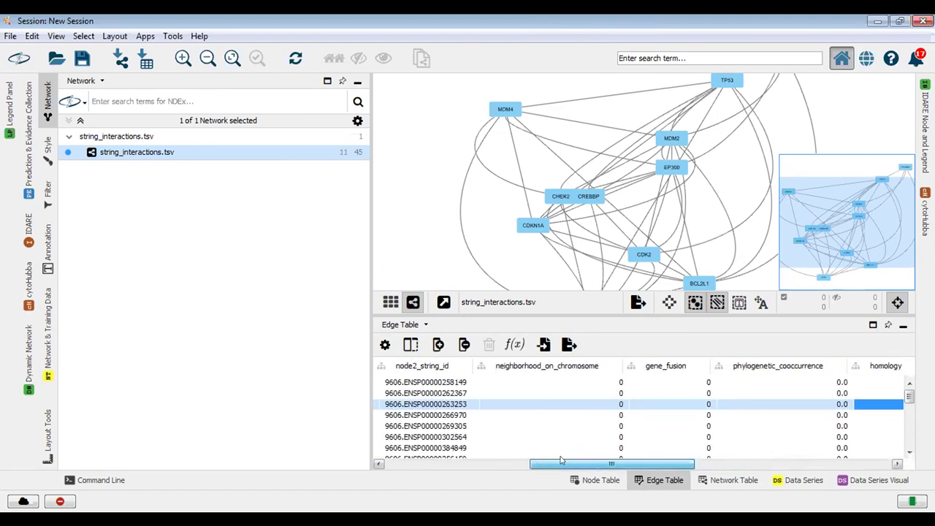
{"action": "scroll", "coordinate": [440, 457], "scroll_direction": "left", "scroll_amount": 8}
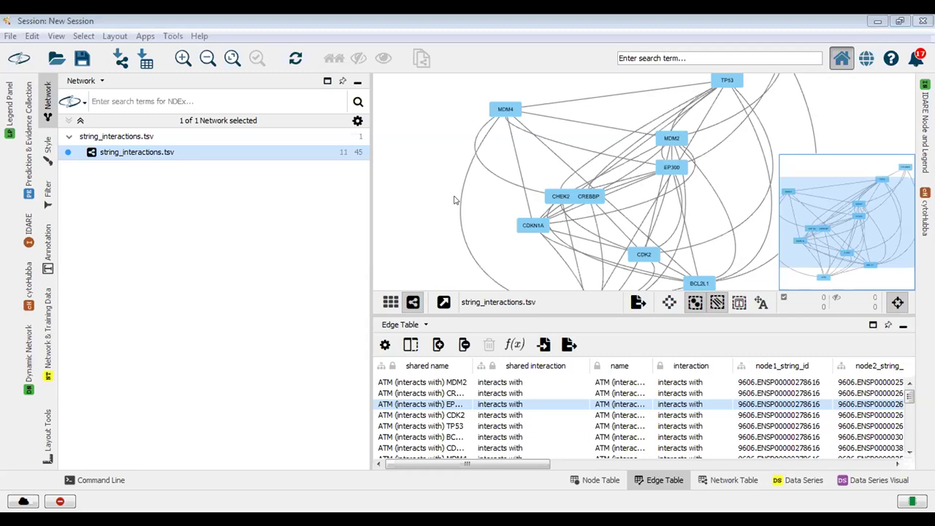
- Review the whole network and the list of installed apps, such as clusterMaker, GeneMANIA, MCODE, BiNGO and cytoHubba
{"action": "scroll", "coordinate": [454, 199], "scroll_direction": "down", "scroll_amount": 4}
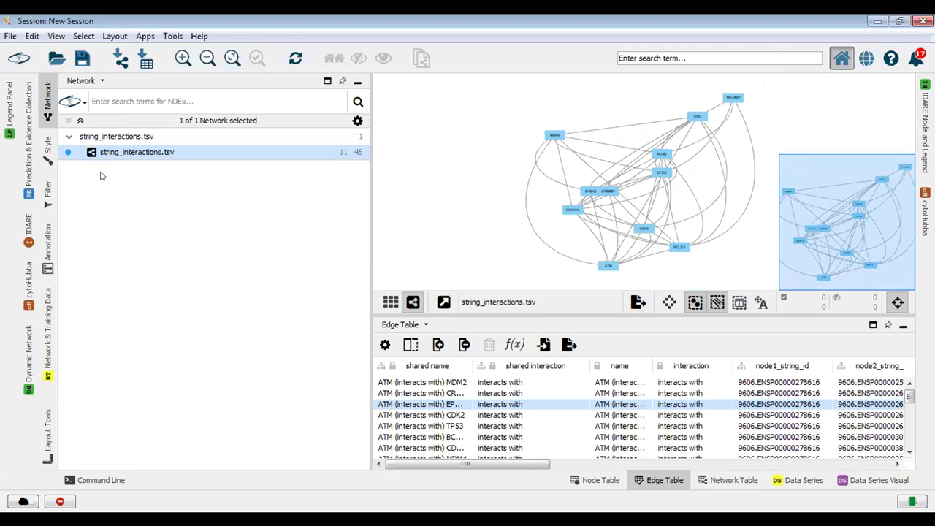
{"action": "left_click", "coordinate": [145, 36]}
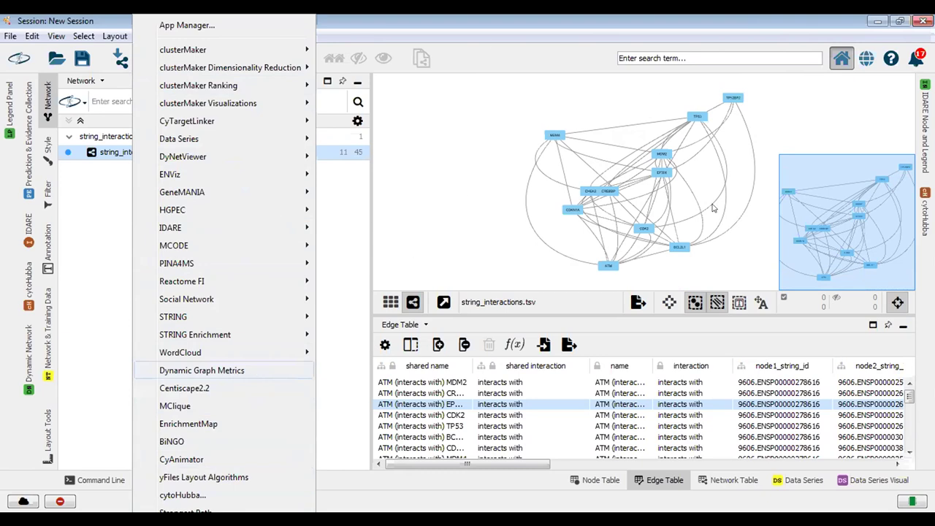
{"action": "left_click", "coordinate": [62, 117]}
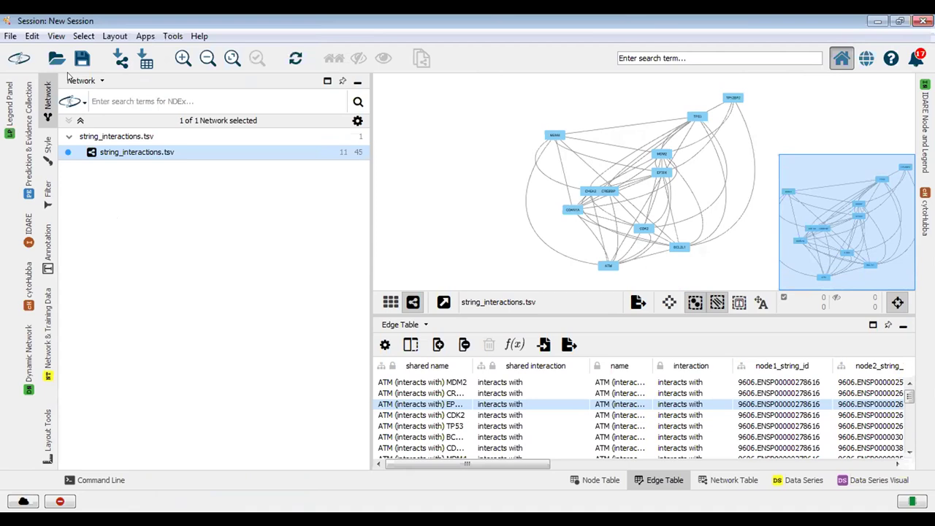
- Start a network import from NDEx and search its public networks for p53
{"action": "left_click", "coordinate": [11, 35]}
{"action": "mouse_move", "coordinate": [62, 150]}
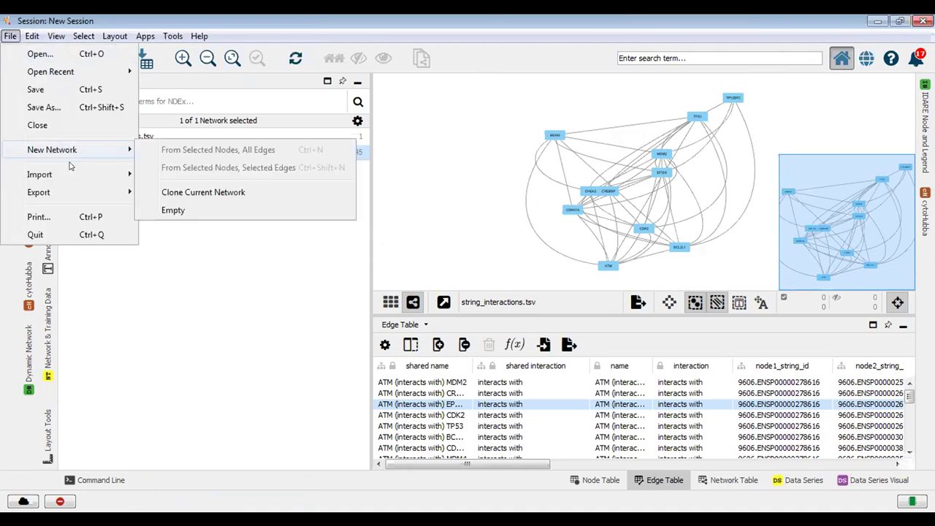
{"action": "mouse_move", "coordinate": [73, 173]}
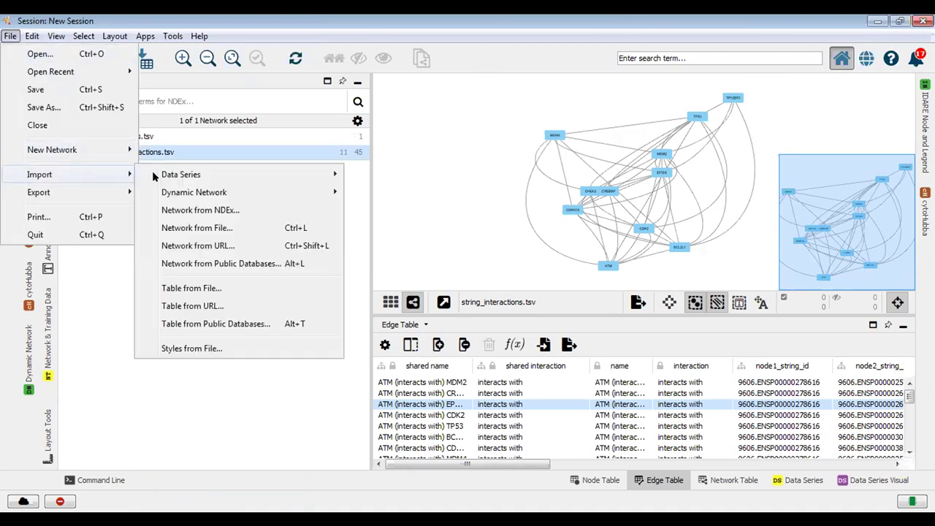
{"action": "left_click", "coordinate": [236, 210]}
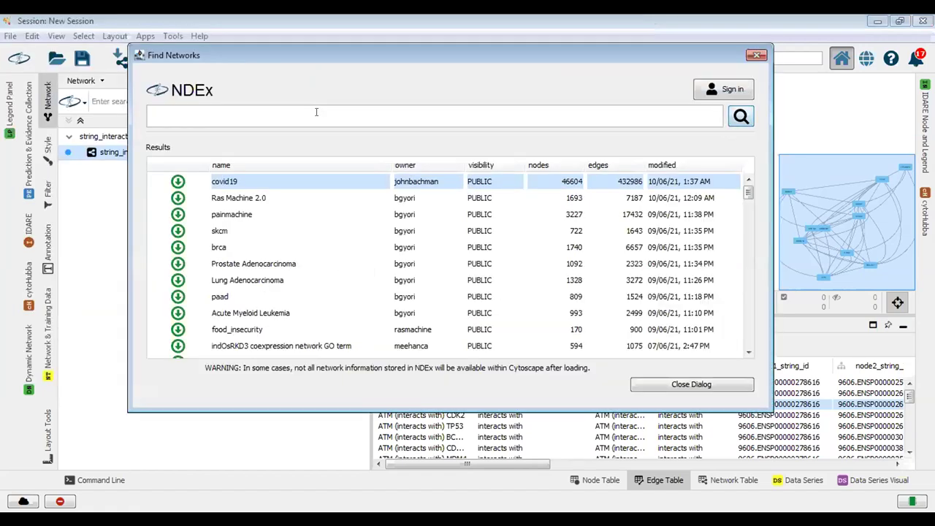
{"action": "type", "text": "p53"}
{"action": "key", "text": "ctrl+a"}
{"action": "left_click", "coordinate": [283, 285]}
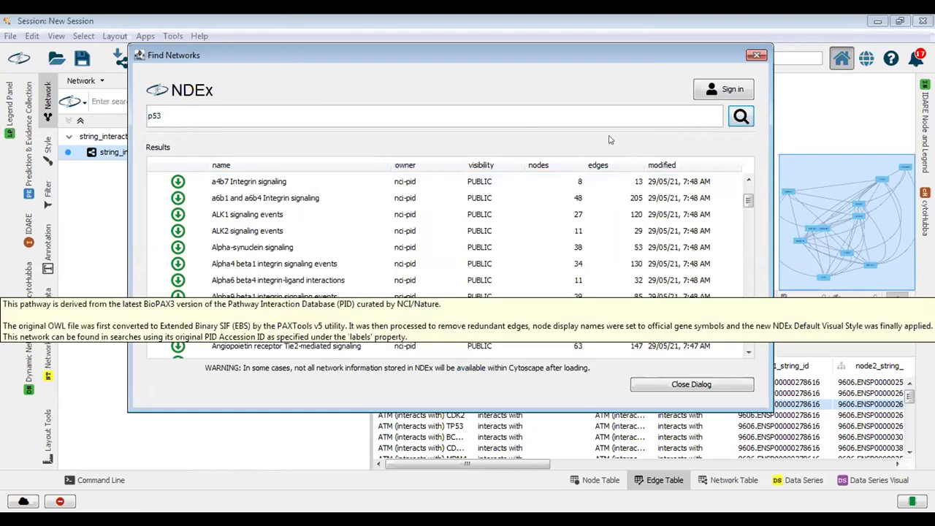
{"action": "left_click", "coordinate": [740, 117]}
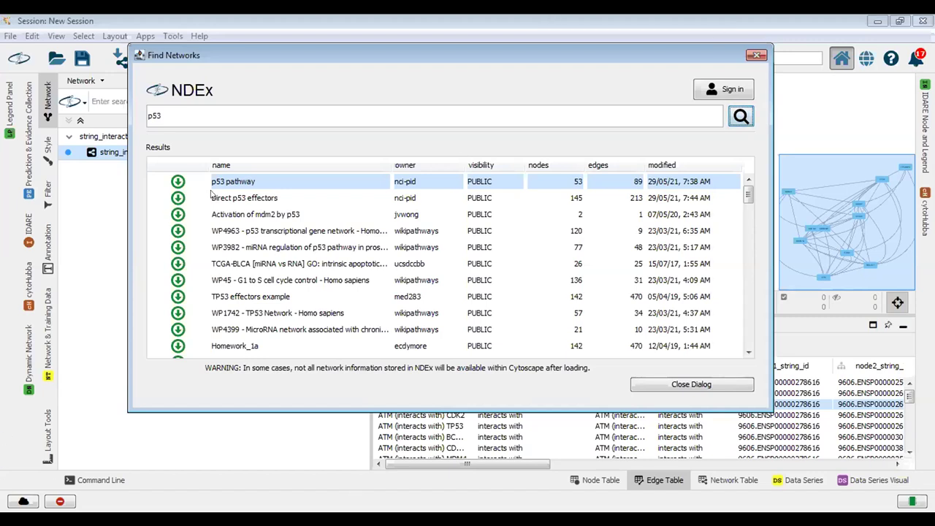
- Import the p53 pathway network owned by nci-pid from the NDEx results and look over its nodes
{"action": "left_click", "coordinate": [177, 181]}
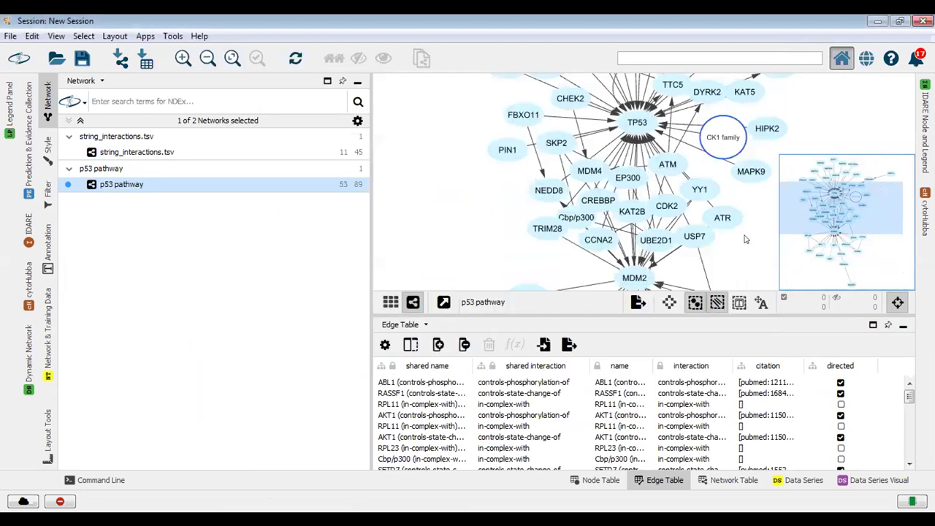
{"action": "scroll", "coordinate": [745, 239], "scroll_direction": "down", "scroll_amount": 5}
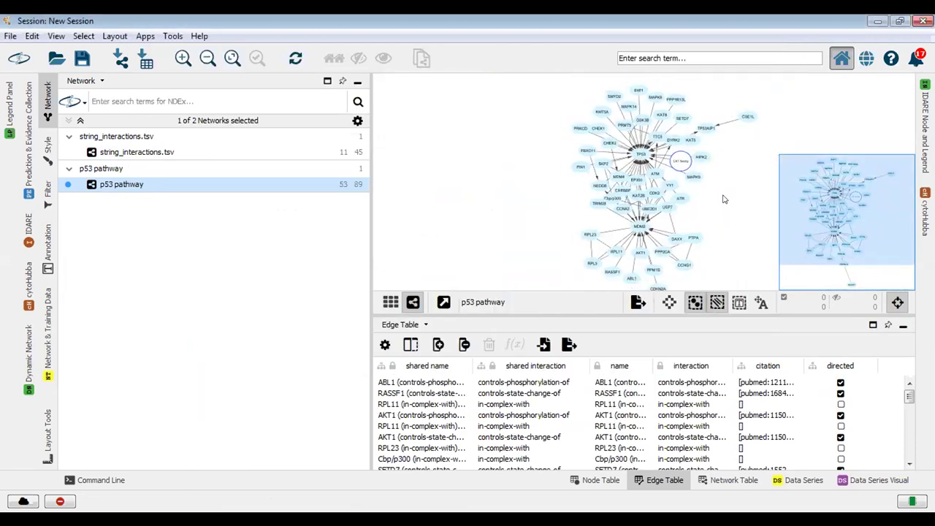
{"action": "scroll", "coordinate": [727, 196], "scroll_direction": "up", "scroll_amount": 4}
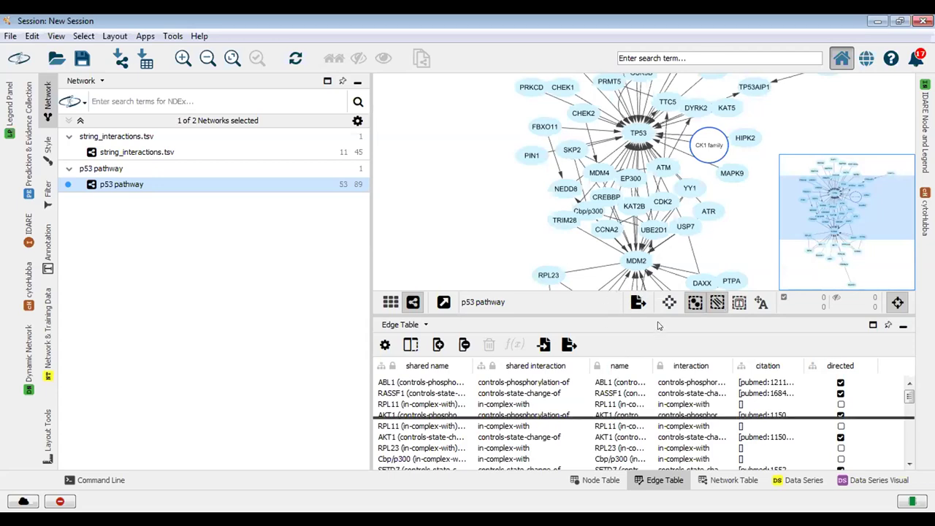
- Enlarge the network view by shrinking the edge table, and arrange the p53 pathway network in a circular layout
{"action": "left_click_drag", "start_coordinate": [658, 325], "coordinate": [658, 428]}
{"action": "scroll", "coordinate": [658, 326], "scroll_direction": "up", "scroll_amount": 1}
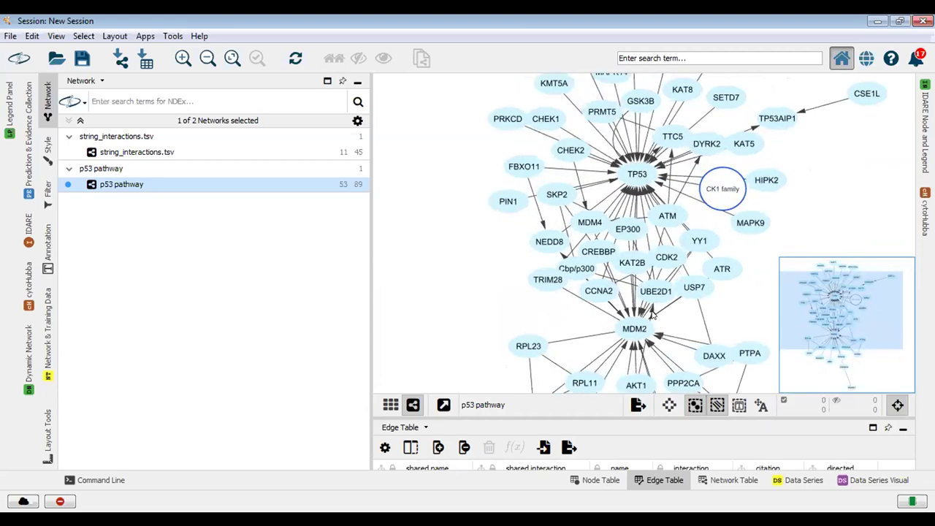
{"action": "scroll", "coordinate": [680, 230], "scroll_direction": "up", "scroll_amount": 2}
{"action": "scroll", "coordinate": [680, 230], "scroll_direction": "down", "scroll_amount": 1}
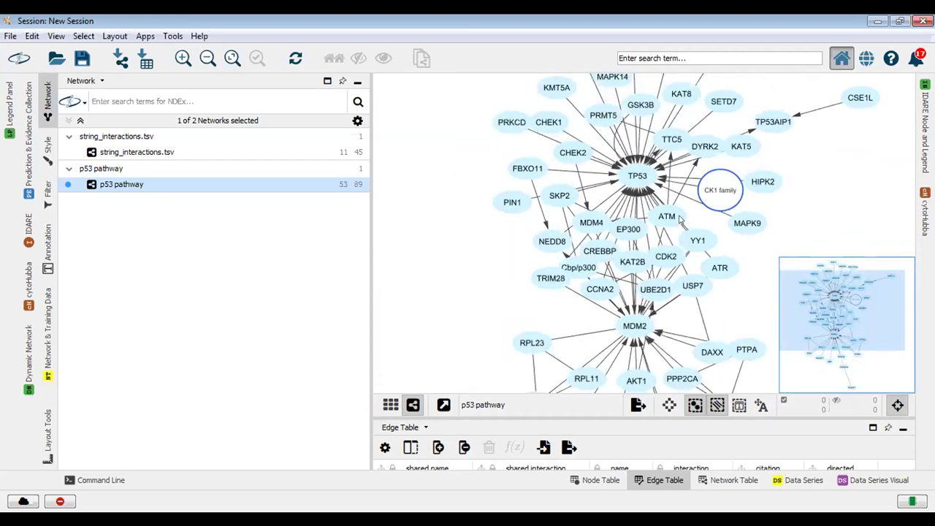
{"action": "scroll", "coordinate": [575, 241], "scroll_direction": "down", "scroll_amount": 4}
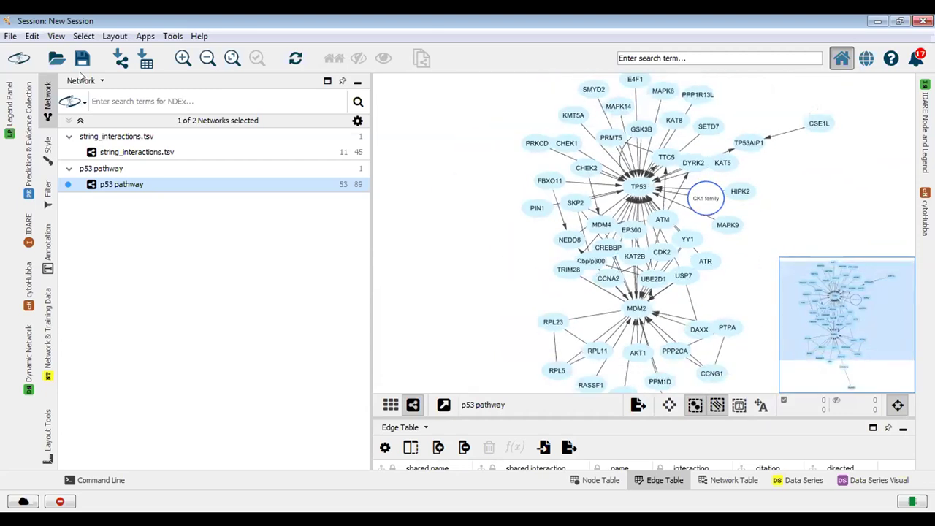
{"action": "left_click", "coordinate": [115, 35]}
{"action": "left_click", "coordinate": [168, 188]}
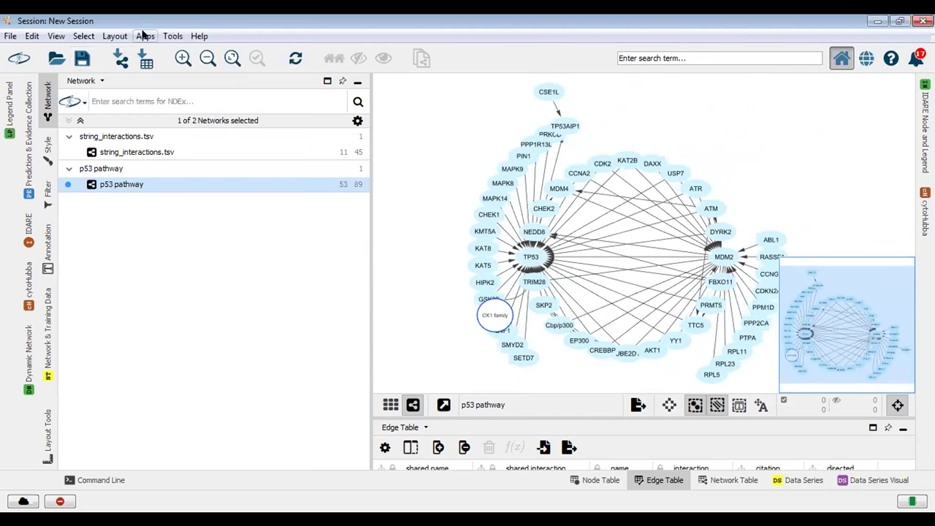
{"action": "left_click", "coordinate": [144, 36]}
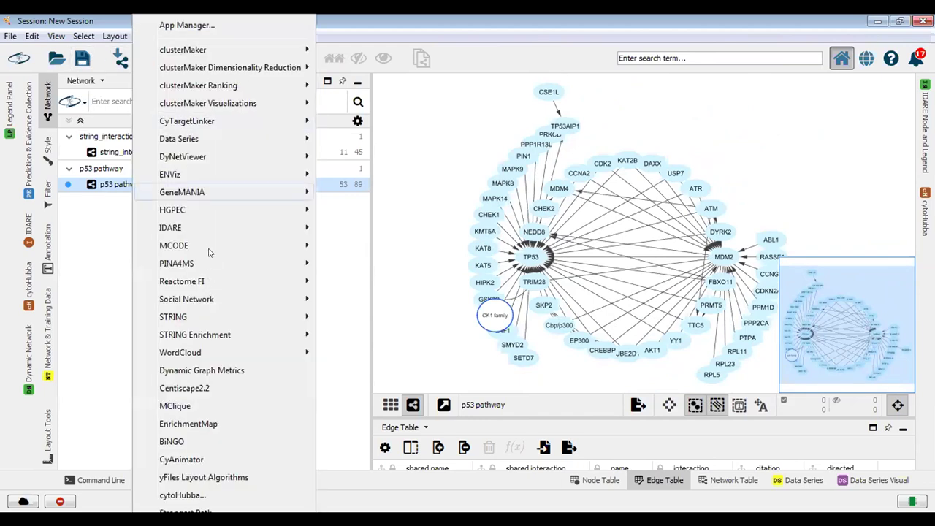
{"action": "mouse_move", "coordinate": [298, 248]}
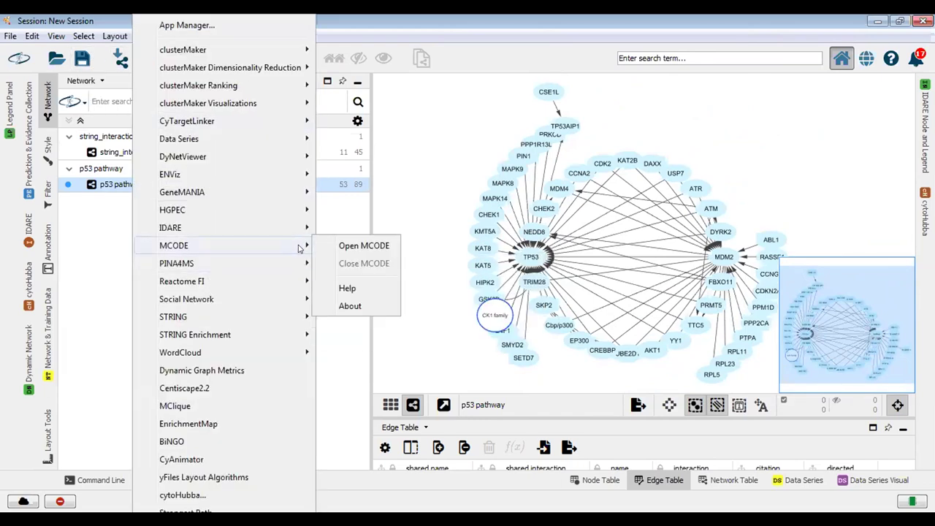
{"action": "left_click", "coordinate": [828, 161]}
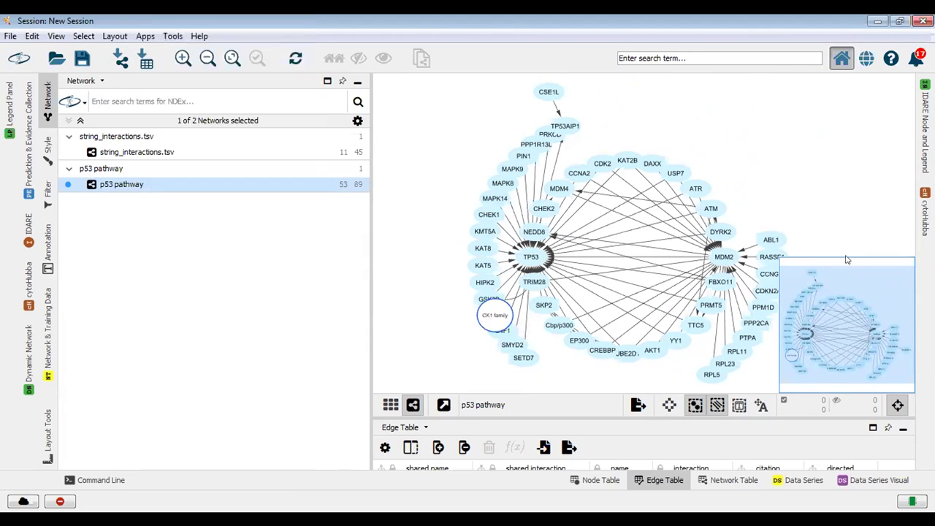
{"action": "scroll", "coordinate": [789, 229], "scroll_direction": "up", "scroll_amount": 1}
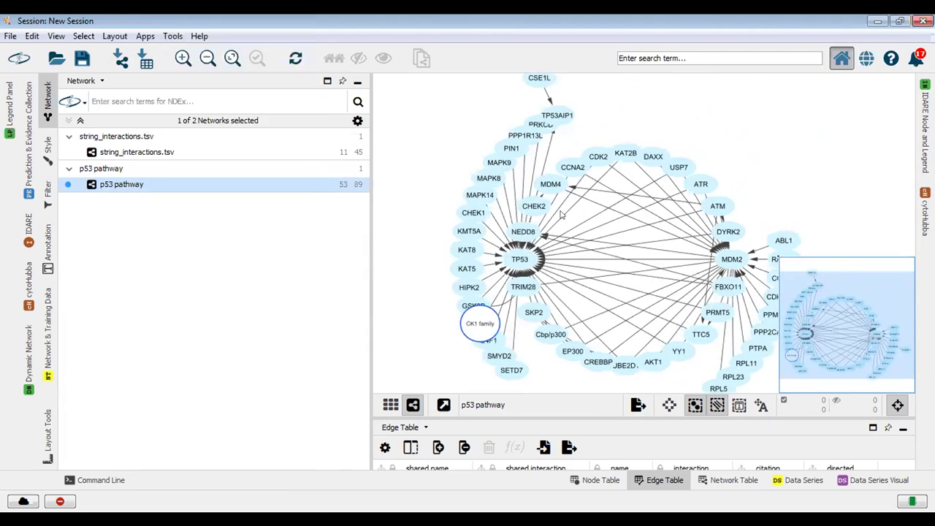
{"action": "scroll", "coordinate": [561, 214], "scroll_direction": "down", "scroll_amount": 3}
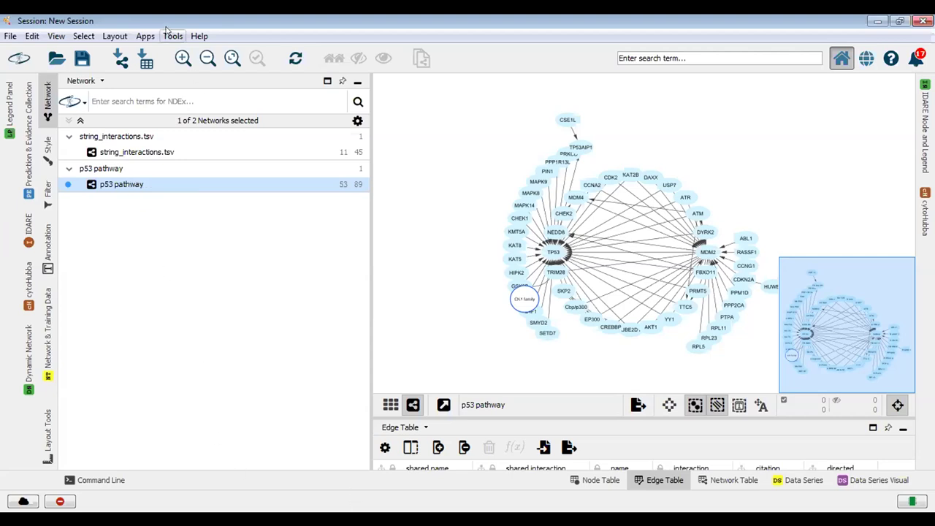
- Open MCODE, find clusters in the whole p53 pathway network, and enlarge the results panel
{"action": "left_click", "coordinate": [143, 35]}
{"action": "mouse_move", "coordinate": [228, 247]}
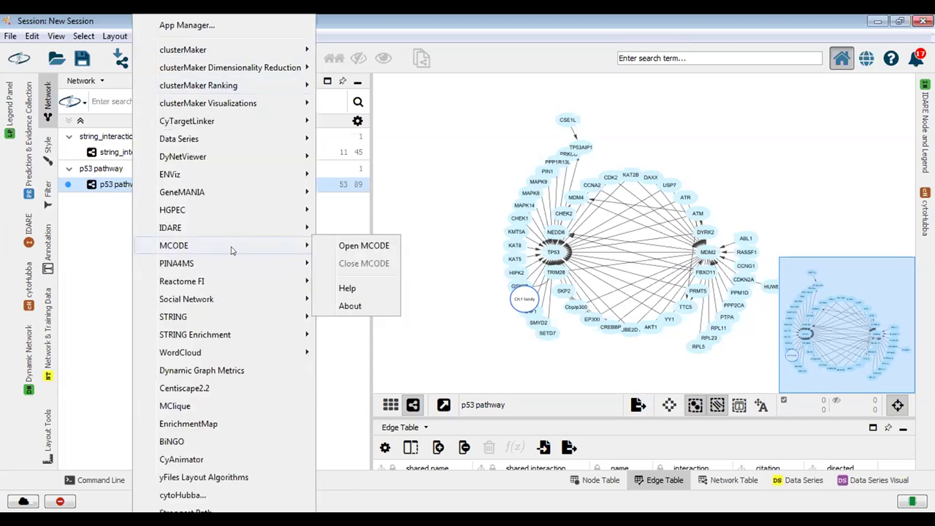
{"action": "left_click", "coordinate": [336, 249]}
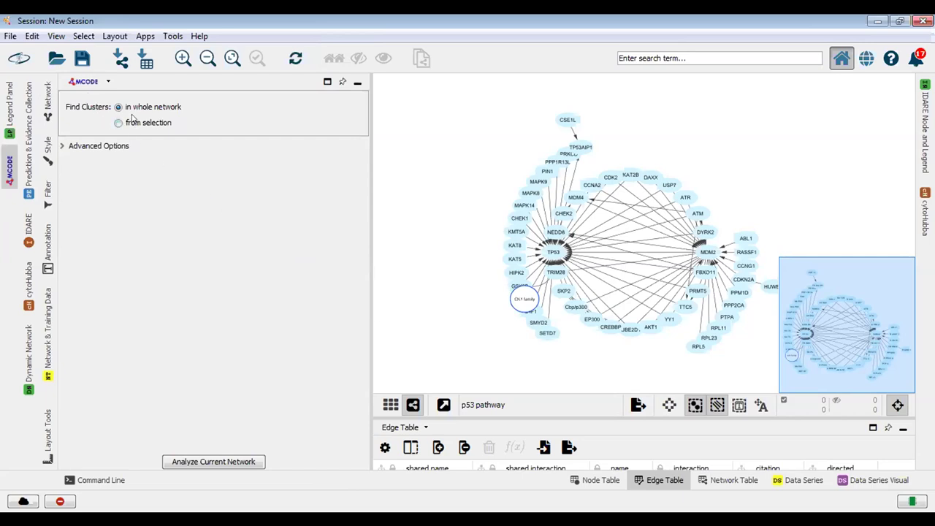
{"action": "left_click", "coordinate": [203, 459]}
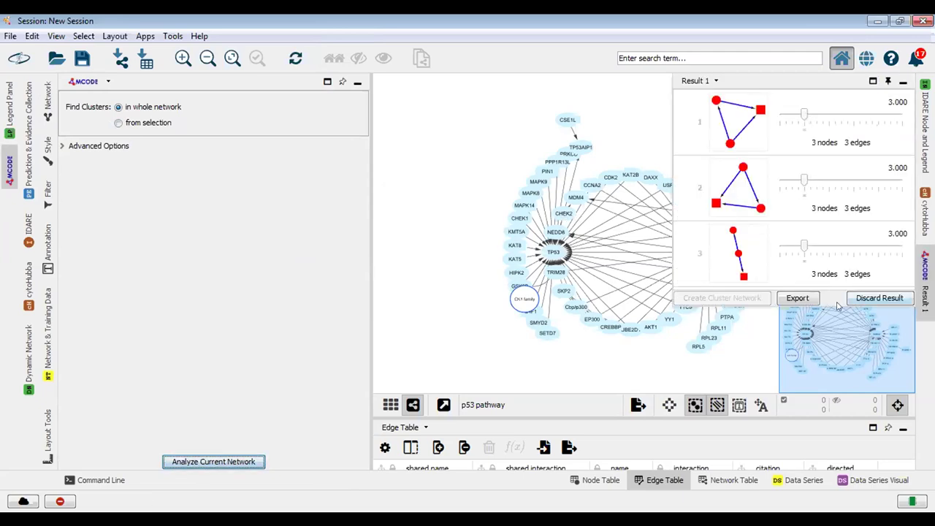
{"action": "left_click_drag", "start_coordinate": [835, 303], "coordinate": [800, 418]}
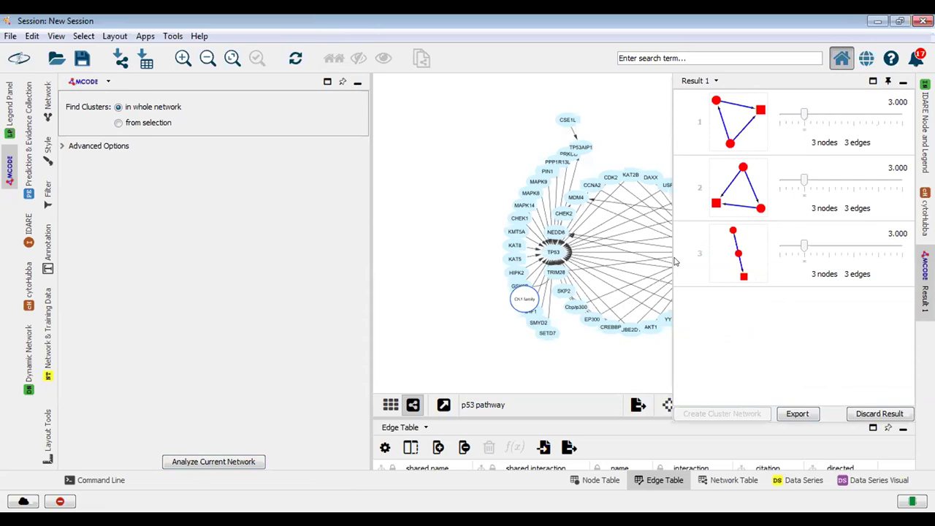
- Check MCODE's advanced network scoring and cluster finding options, and try to analyze the current network again with the same parameters
{"action": "left_click", "coordinate": [65, 149]}
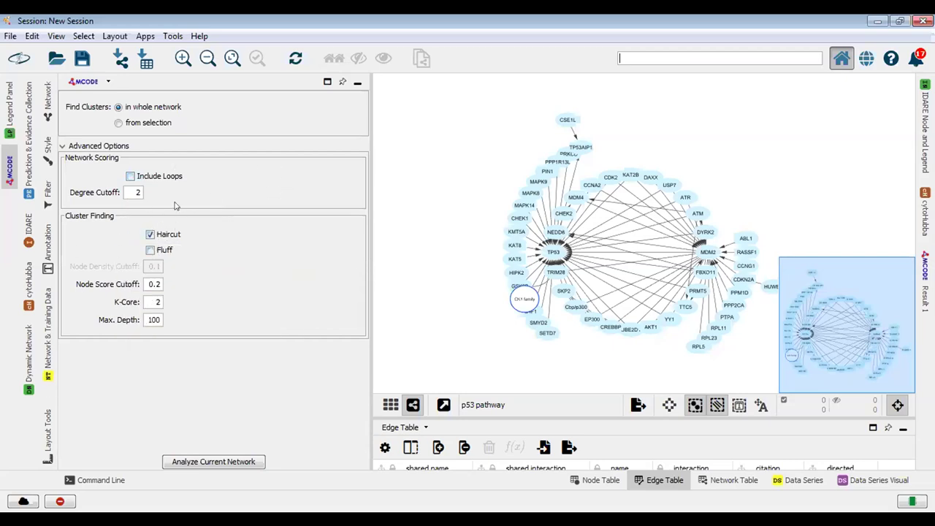
{"action": "left_click", "coordinate": [71, 148]}
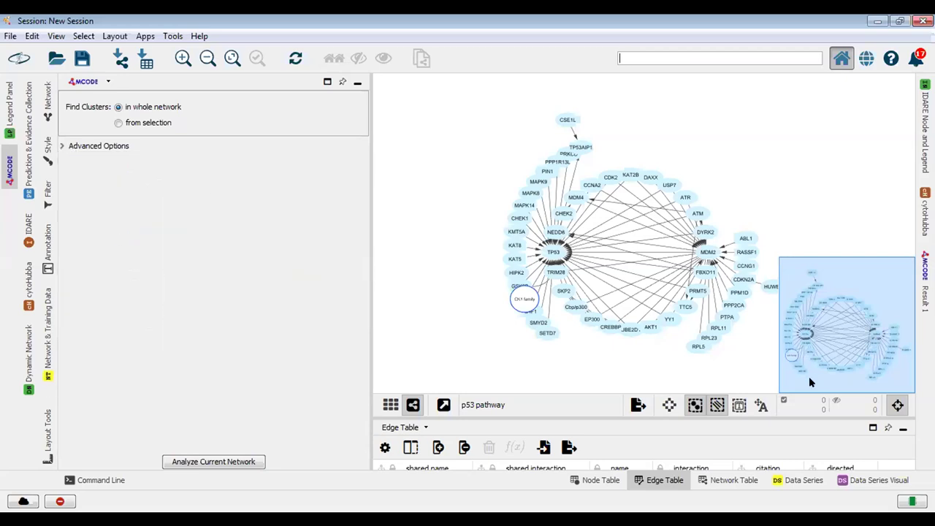
{"action": "left_click", "coordinate": [221, 463]}
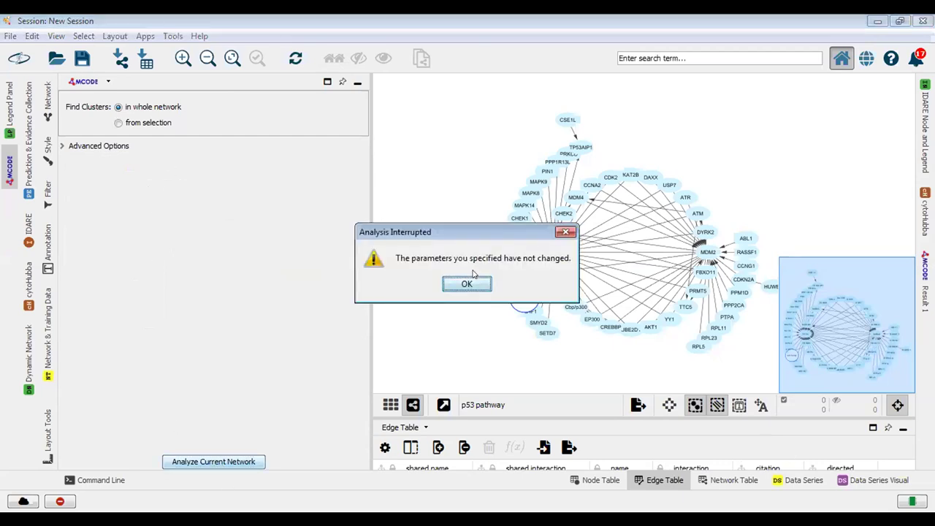
{"action": "key", "text": "Return"}
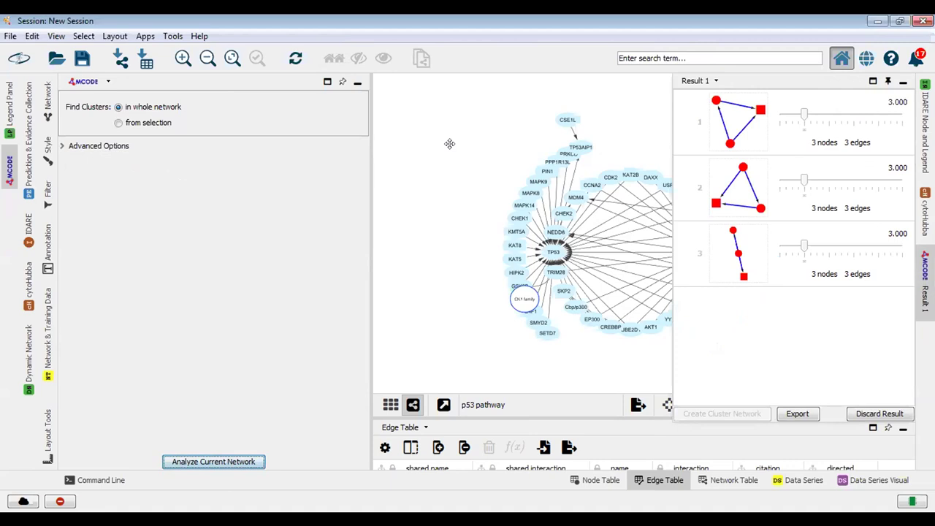
- Reopen the Result 1 panel to review the clusters found by MCODE, and hide it again
{"action": "left_click", "coordinate": [584, 140]}
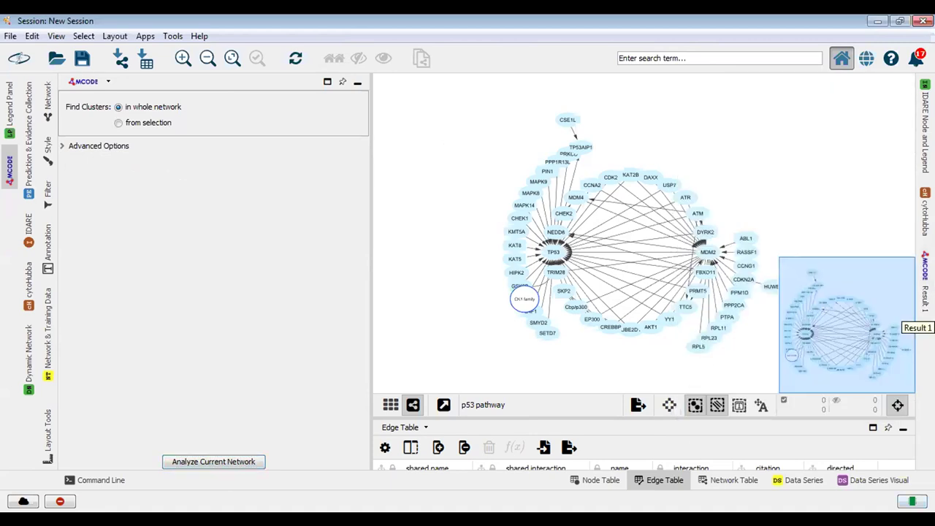
{"action": "left_click", "coordinate": [924, 300]}
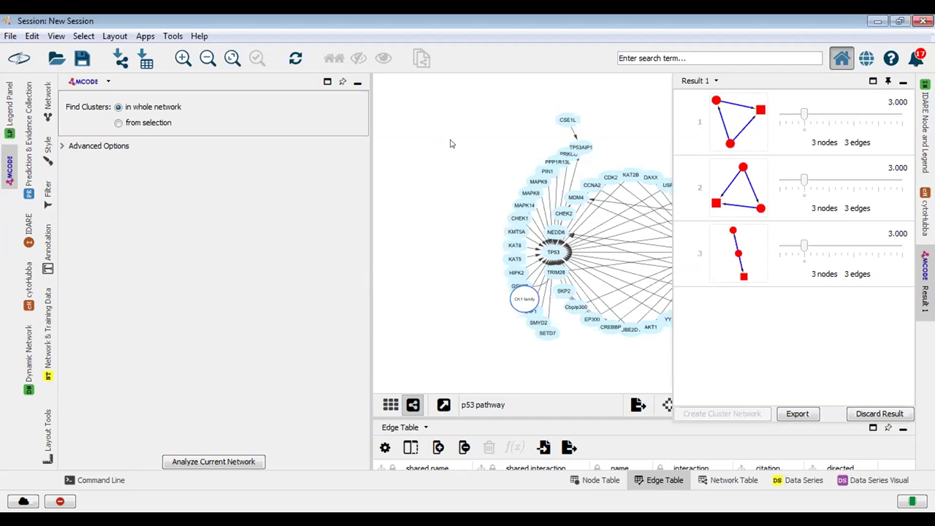
{"action": "left_click", "coordinate": [473, 161]}
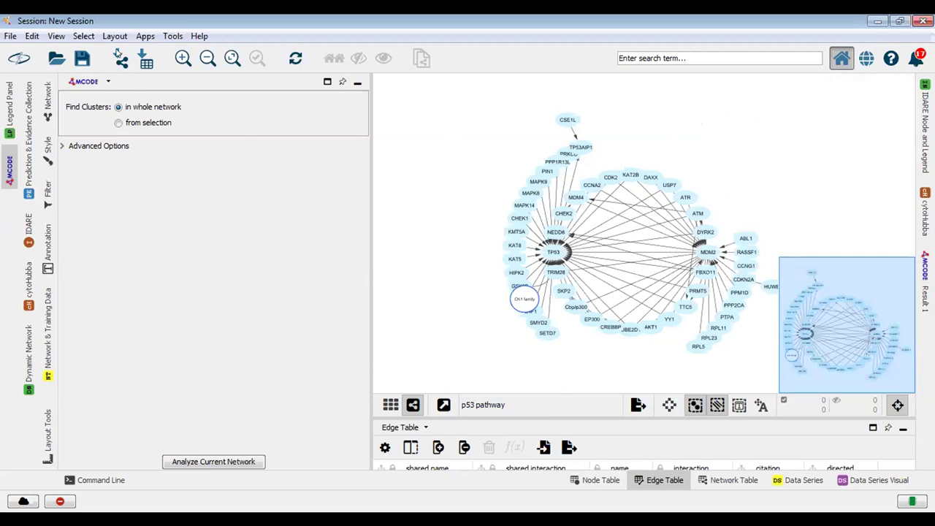
- Review the installed apps, including Reactome FI's analysis options, Dynamic Graph Metrics, Centiscape2.2 and BiNGO
{"action": "left_click", "coordinate": [145, 36]}
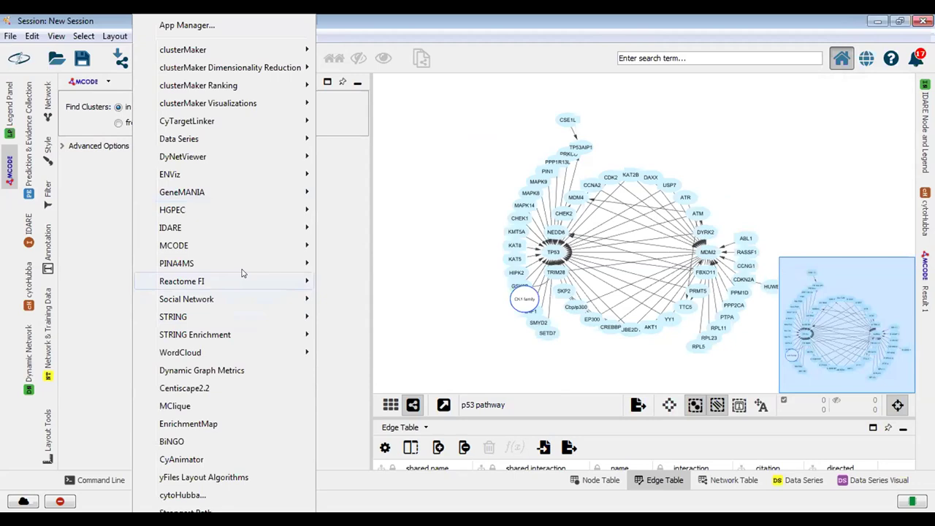
{"action": "mouse_move", "coordinate": [244, 275]}
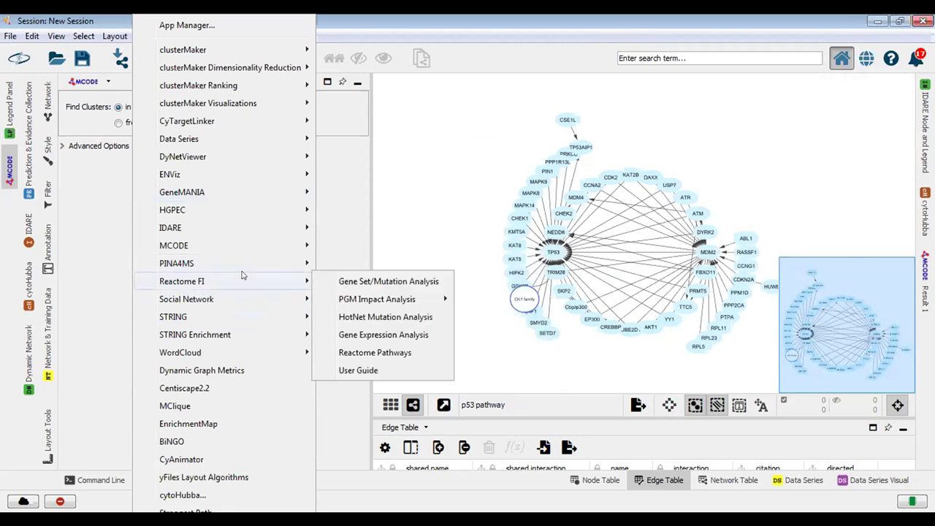
{"action": "mouse_move", "coordinate": [255, 243]}
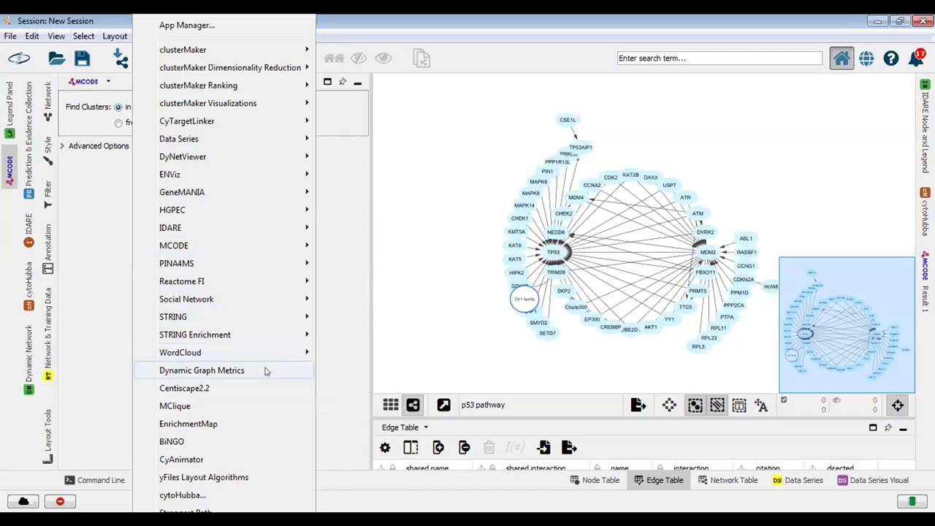
{"action": "left_click", "coordinate": [436, 163]}
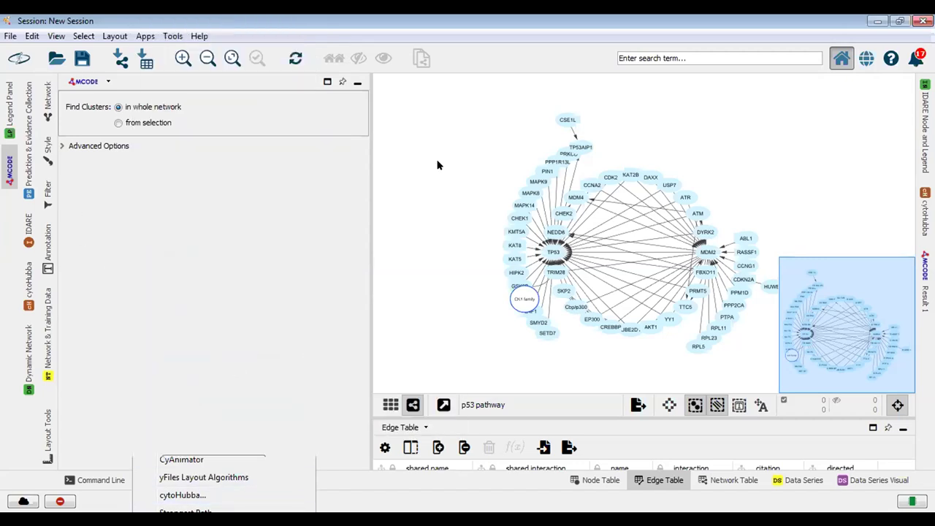
{"action": "left_click", "coordinate": [154, 36]}
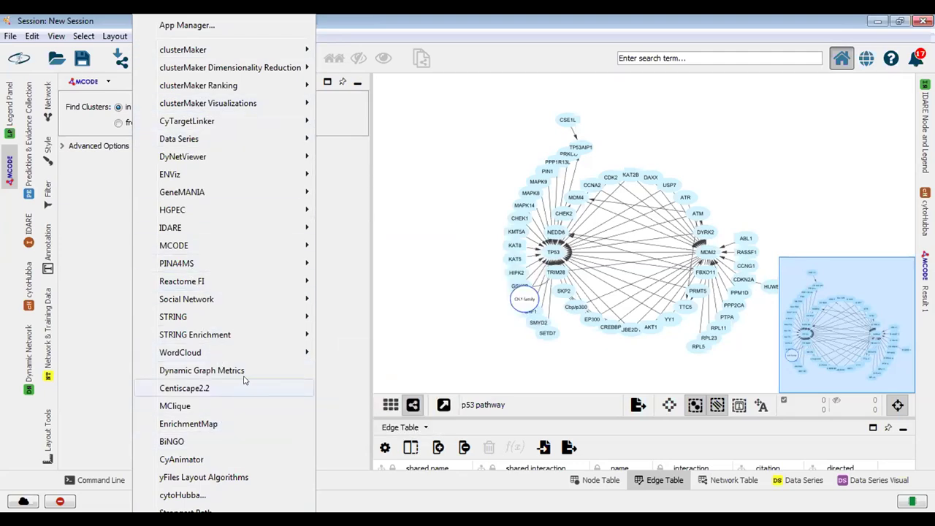
{"action": "mouse_move", "coordinate": [252, 358]}
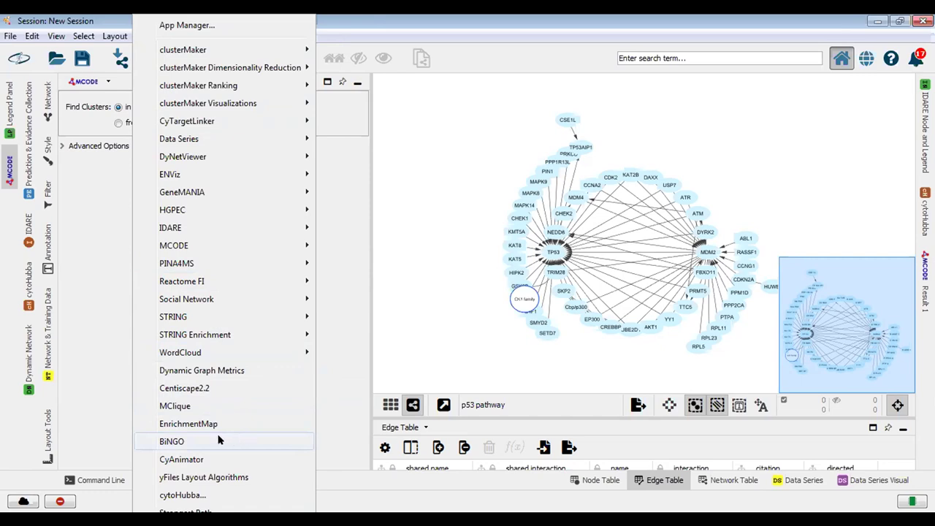
{"action": "left_click", "coordinate": [93, 262]}
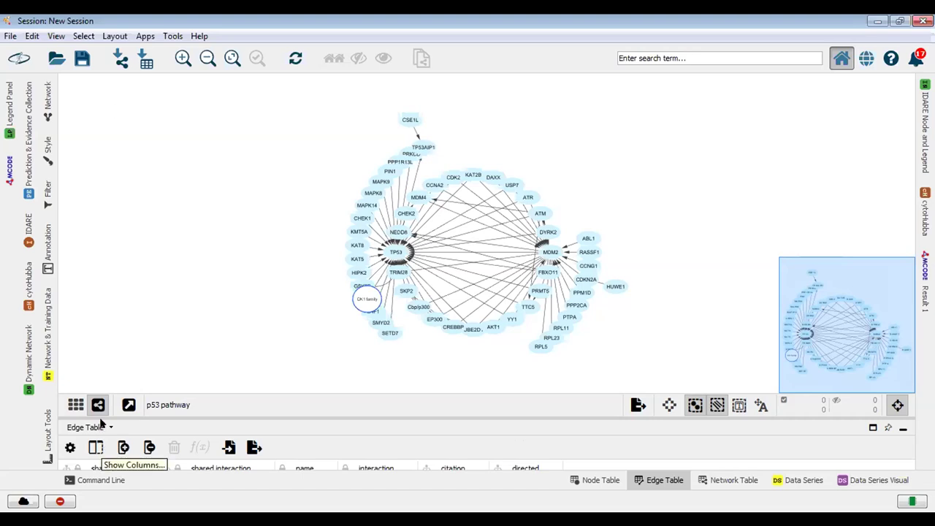
- View both networks as a thumbnail grid, return to the p53 pathway view, and check which control panels are available
{"action": "left_click", "coordinate": [76, 406]}
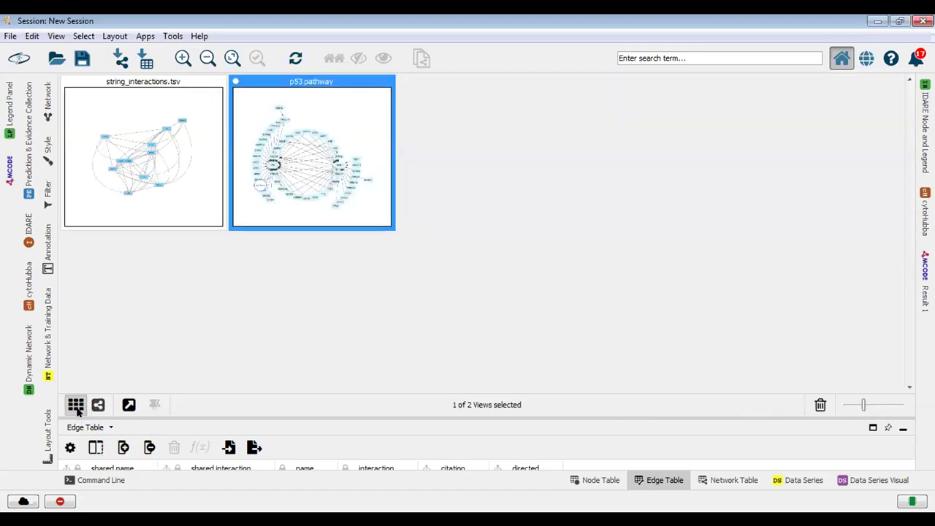
{"action": "left_click", "coordinate": [96, 406]}
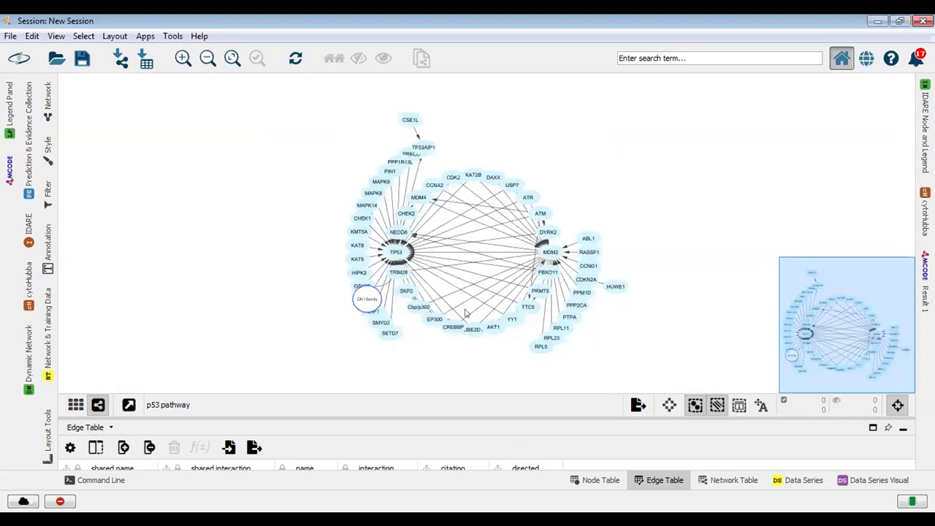
{"action": "left_click", "coordinate": [49, 99]}
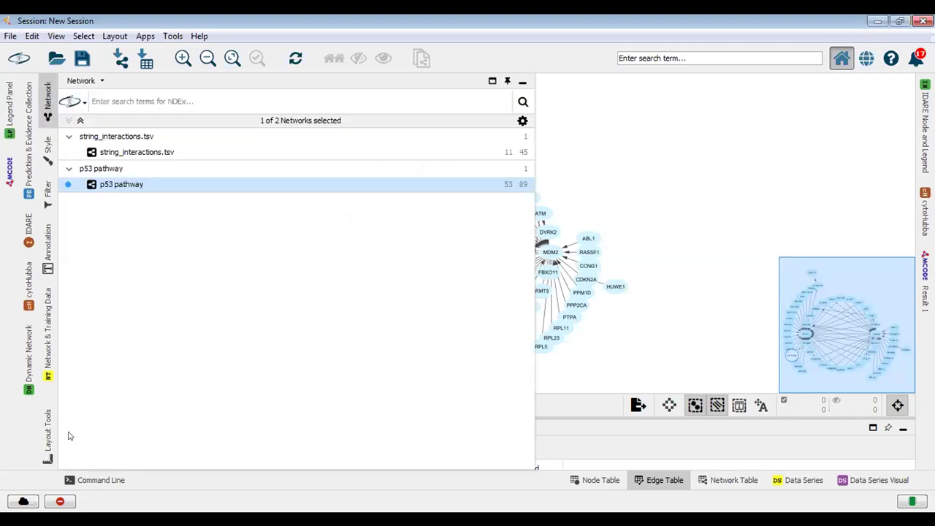
{"action": "left_click", "coordinate": [102, 81]}
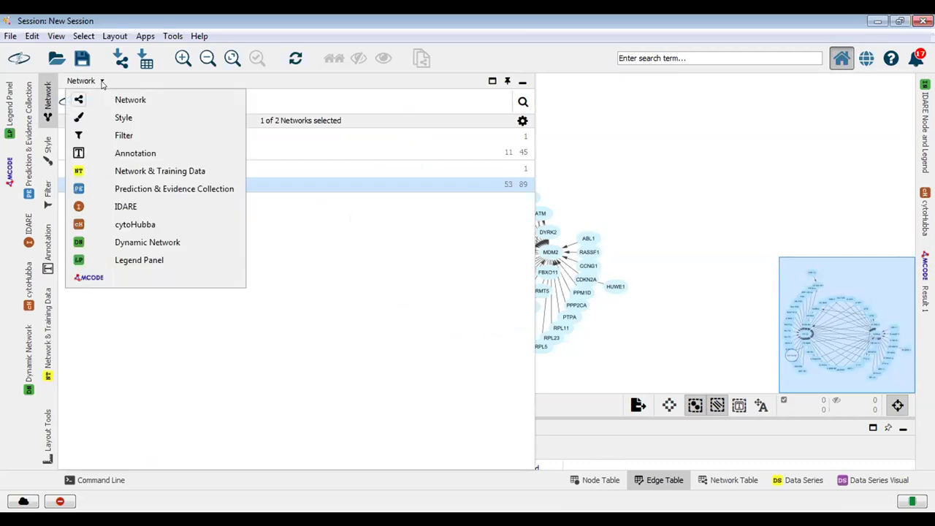
{"action": "left_click", "coordinate": [123, 118]}
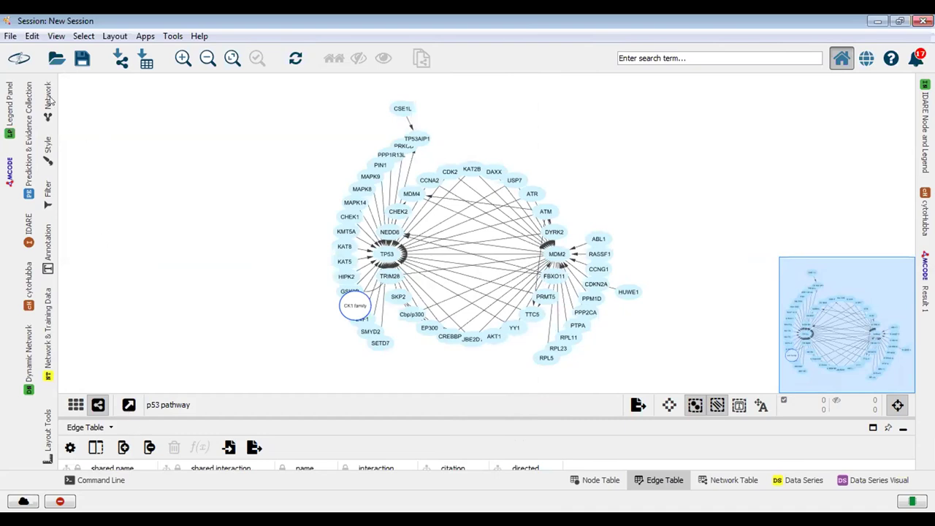
- Check the available node style properties and examine the p53 pathway nodes around TP53 and MDM2 up close
{"action": "mouse_move", "coordinate": [50, 143]}
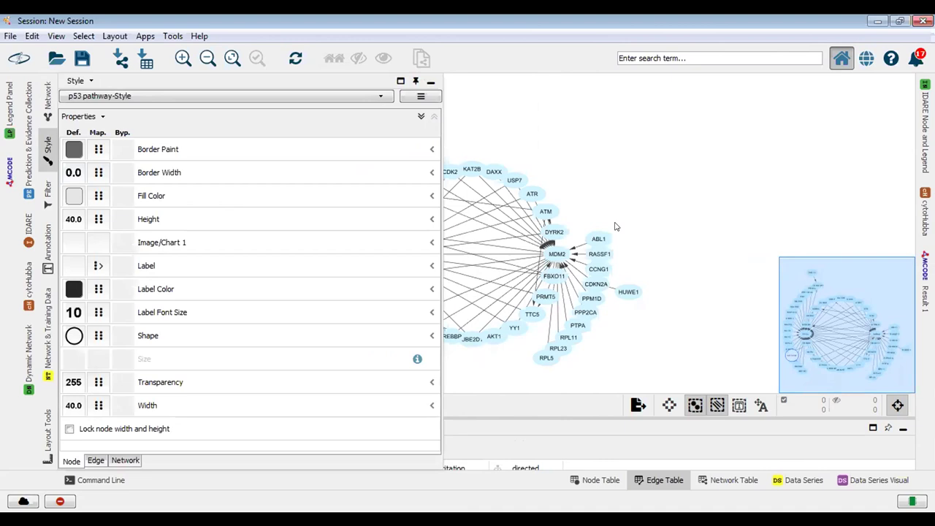
{"action": "left_click", "coordinate": [441, 216]}
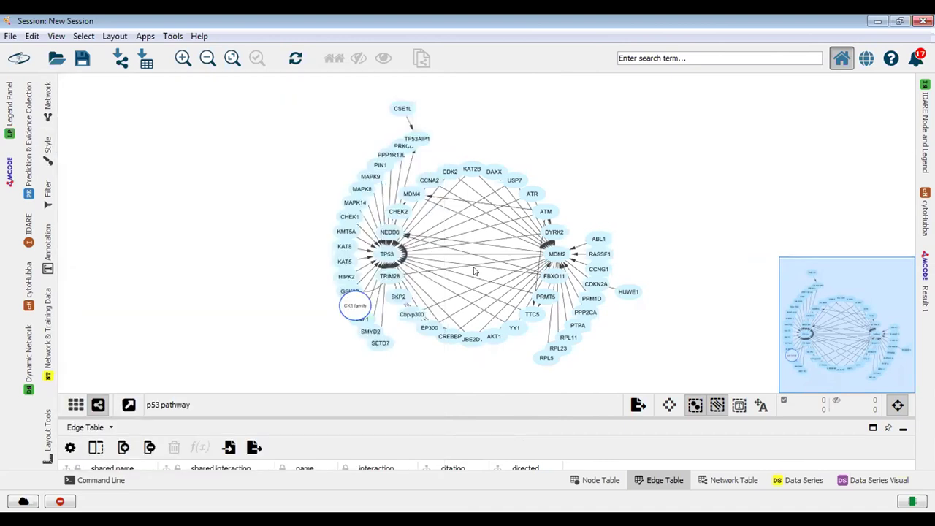
{"action": "scroll", "coordinate": [475, 272], "scroll_direction": "up", "scroll_amount": 1}
{"action": "scroll", "coordinate": [545, 282], "scroll_direction": "up", "scroll_amount": 1}
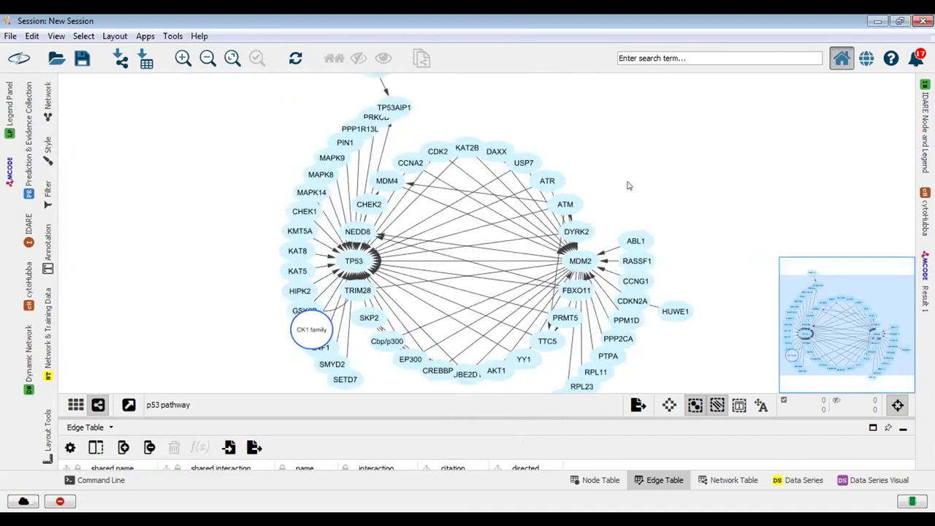
{"action": "scroll", "coordinate": [628, 186], "scroll_direction": "up", "scroll_amount": 1}
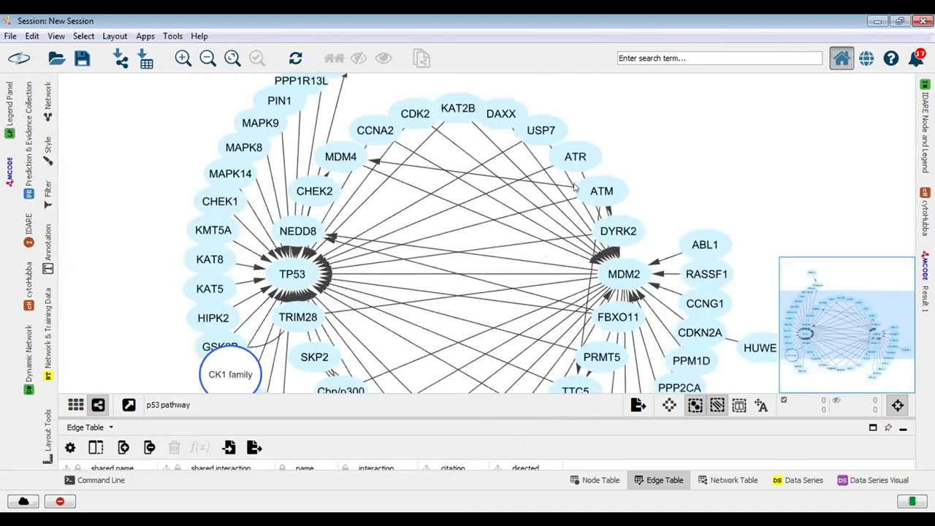
{"action": "left_click", "coordinate": [47, 144]}
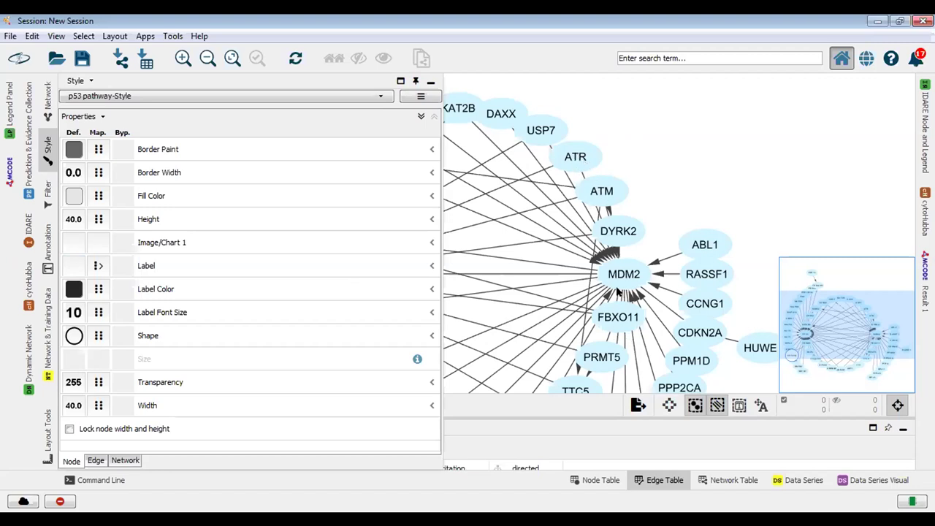
{"action": "left_click", "coordinate": [604, 130]}
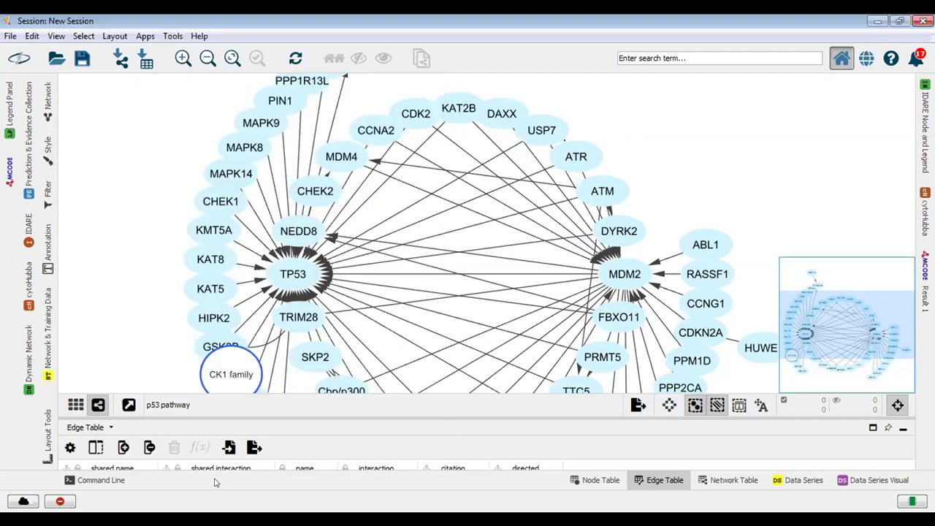
- Compare the node, edge and network style properties of p53 pathway-Style
{"action": "left_click", "coordinate": [46, 151]}
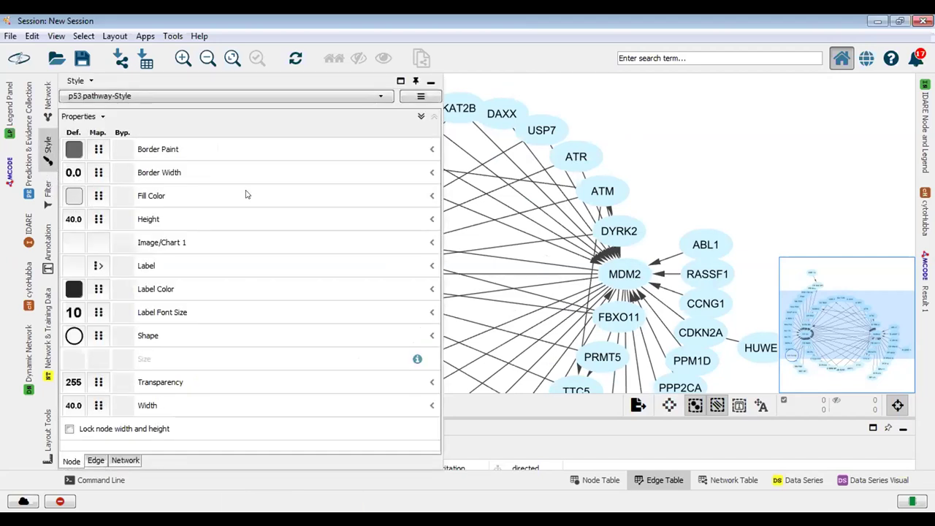
{"action": "left_click", "coordinate": [97, 460]}
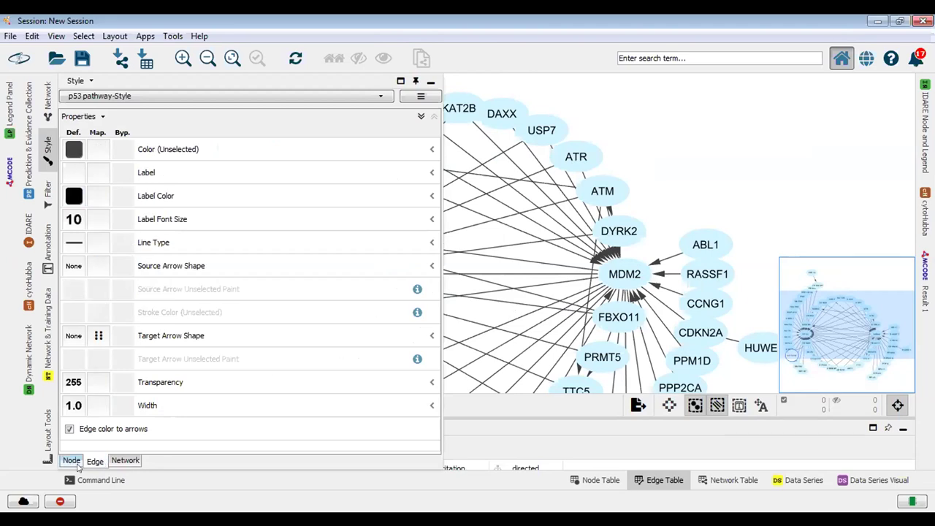
{"action": "left_click", "coordinate": [76, 462]}
{"action": "left_click", "coordinate": [94, 465]}
{"action": "left_click", "coordinate": [73, 461]}
{"action": "left_click", "coordinate": [115, 461]}
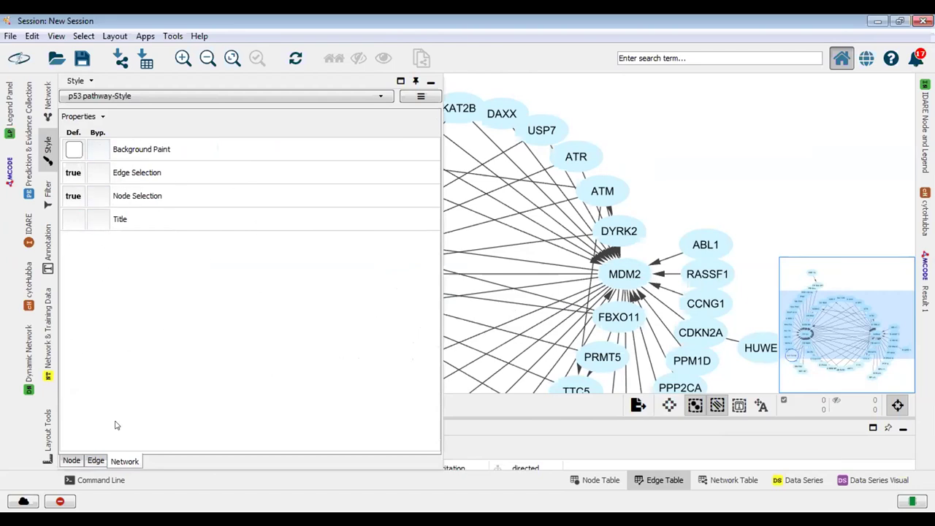
{"action": "left_click", "coordinate": [73, 461]}
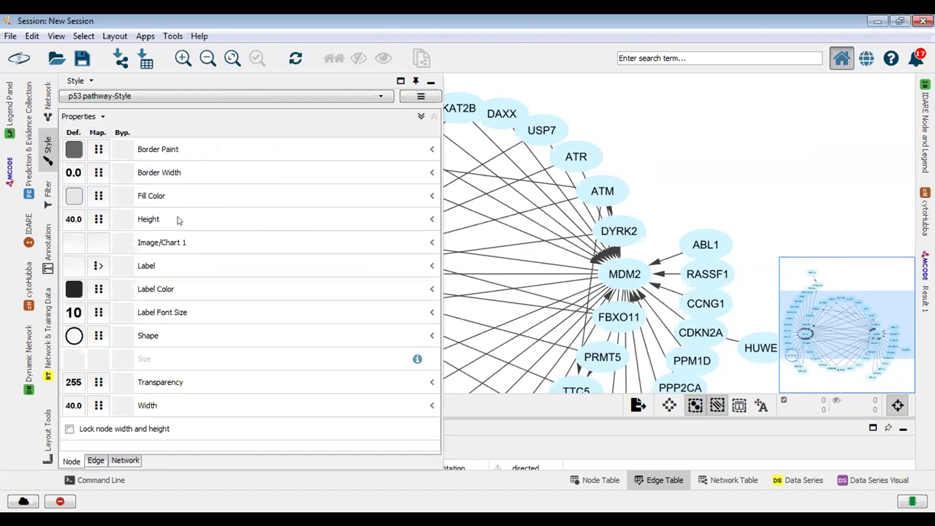
- Expand the node Shape mapping and set the default node shape to Hexagon
{"action": "left_click", "coordinate": [170, 337]}
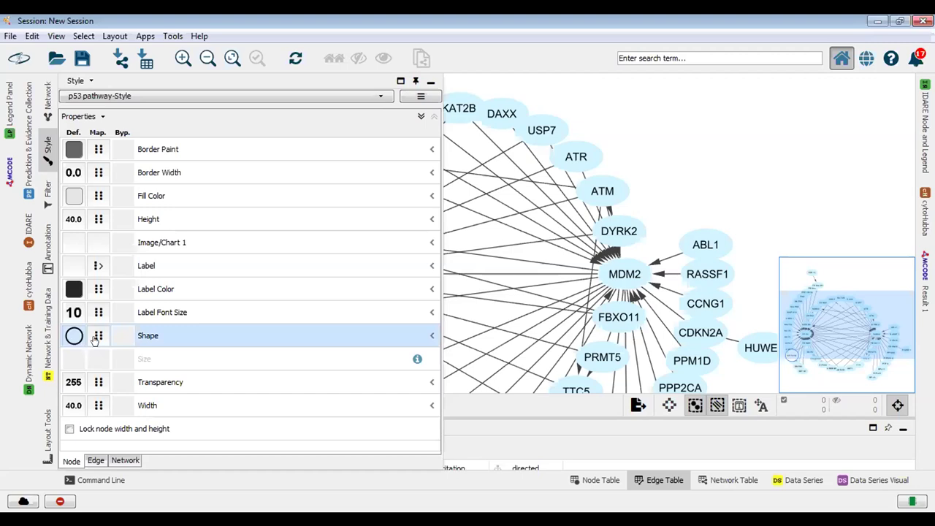
{"action": "left_click", "coordinate": [98, 337]}
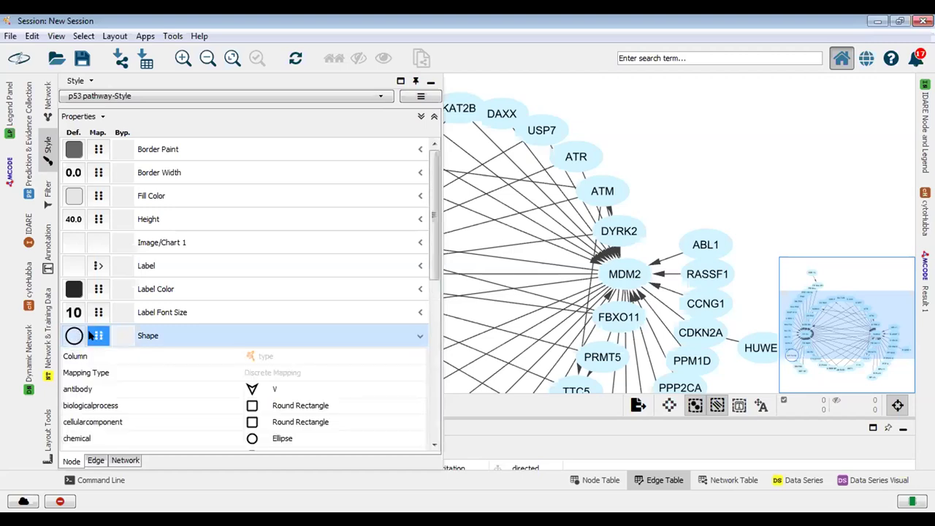
{"action": "left_click", "coordinate": [75, 335]}
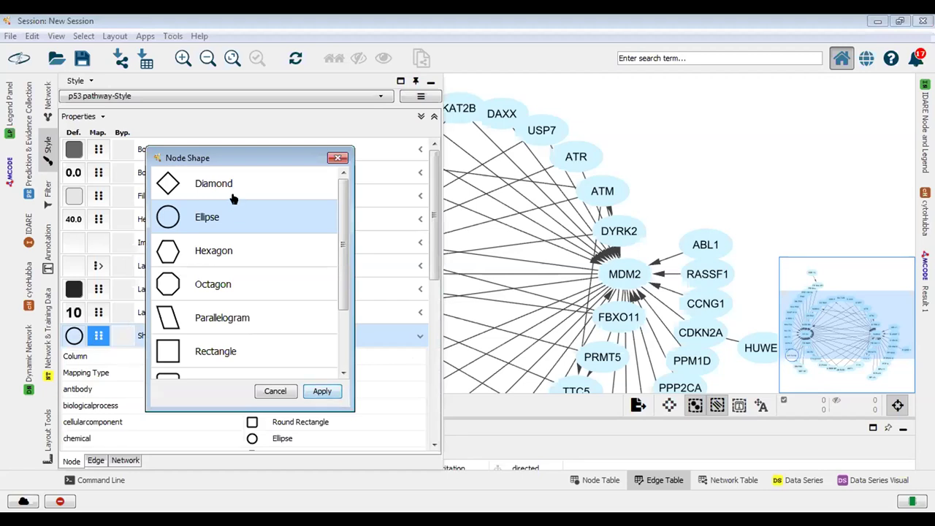
{"action": "left_click", "coordinate": [213, 248]}
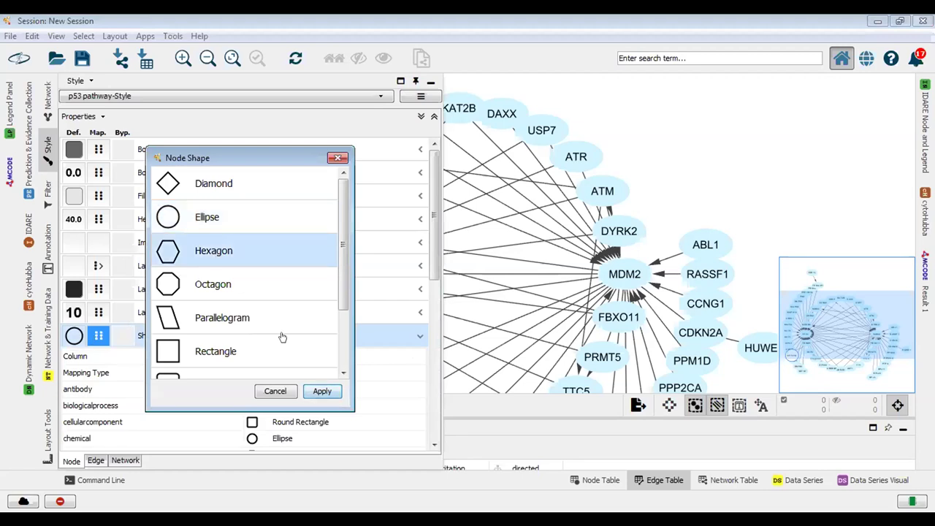
{"action": "left_click", "coordinate": [322, 390]}
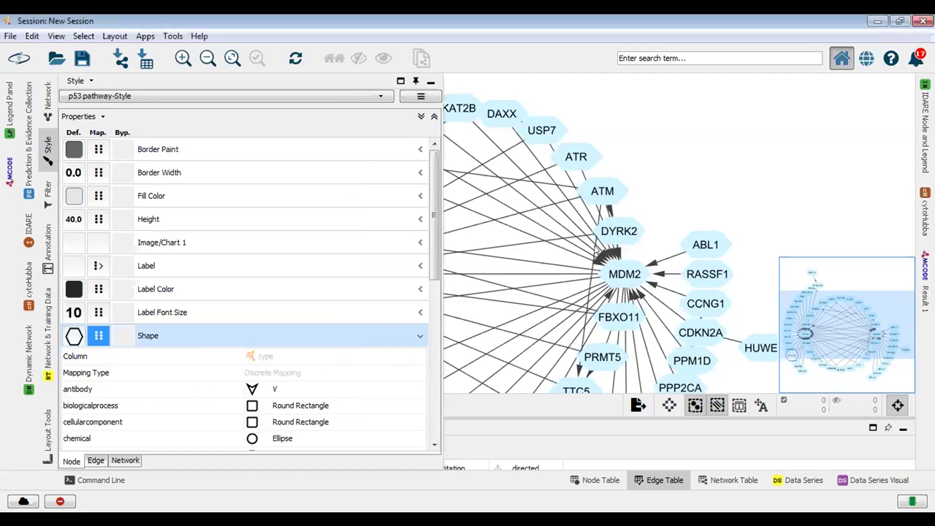
- Try Parallelogram as the default node shape, and set it back to Ellipse
{"action": "left_click", "coordinate": [73, 335]}
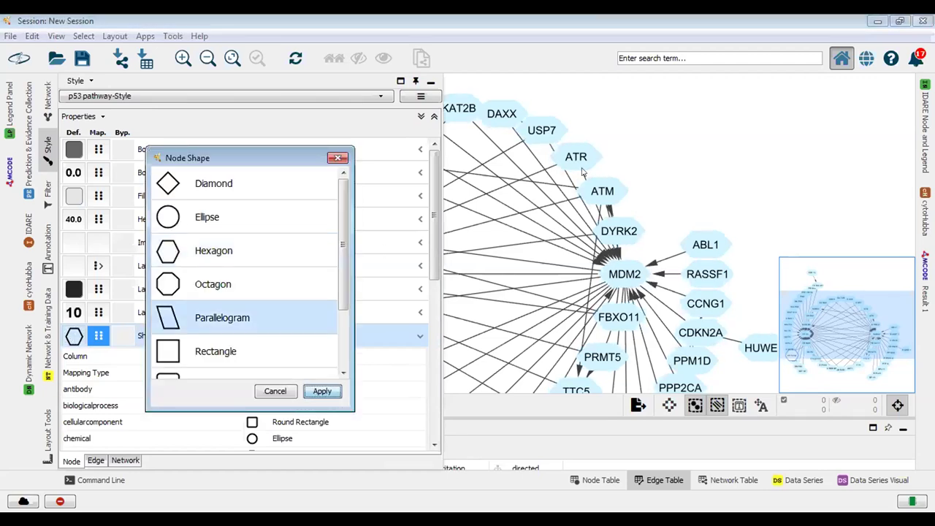
{"action": "key", "text": "Return"}
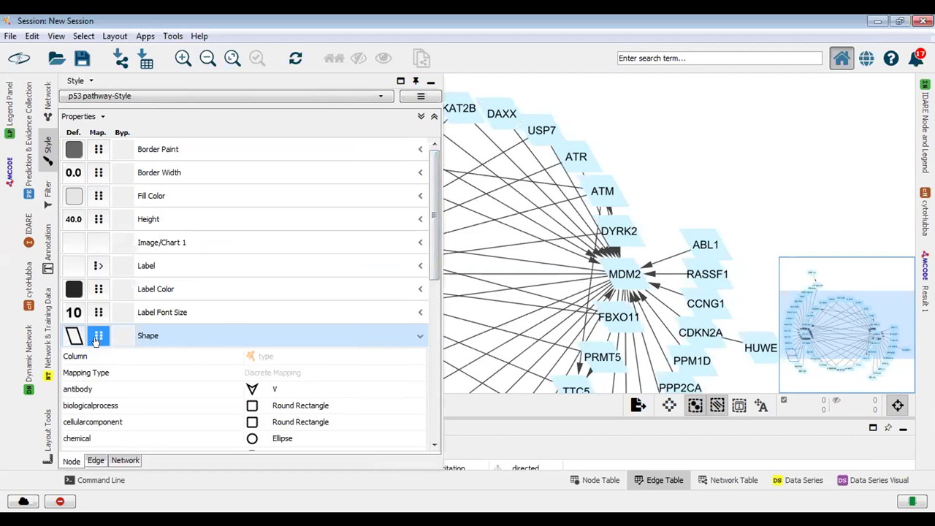
{"action": "scroll", "coordinate": [125, 341], "scroll_direction": "down", "scroll_amount": 1}
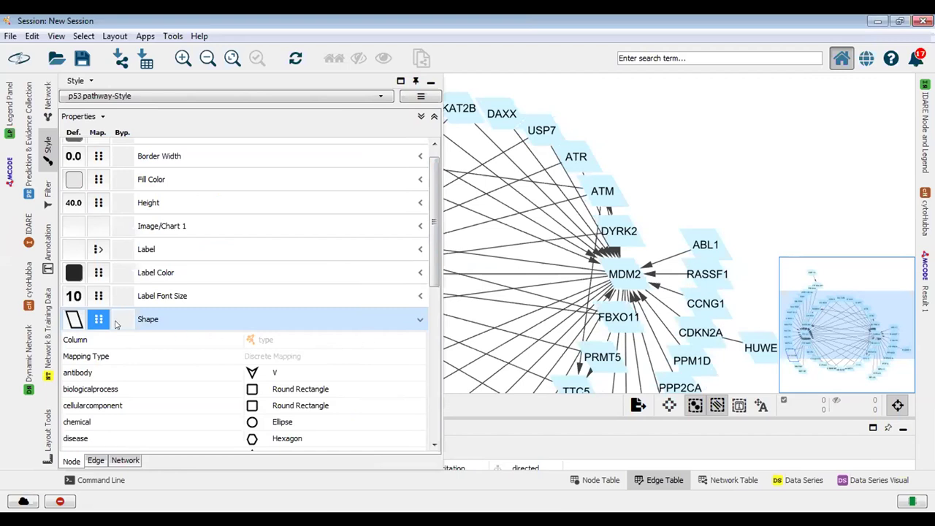
{"action": "left_click", "coordinate": [70, 323]}
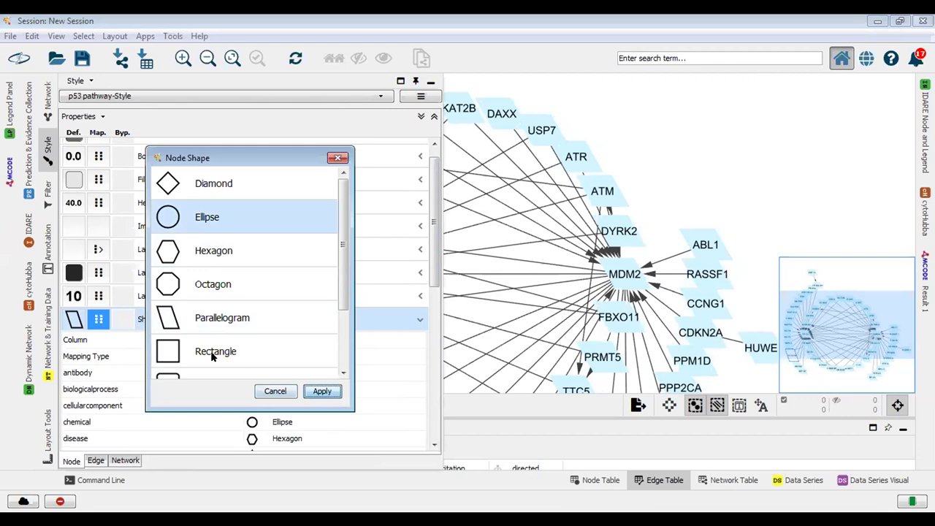
{"action": "left_click", "coordinate": [322, 390]}
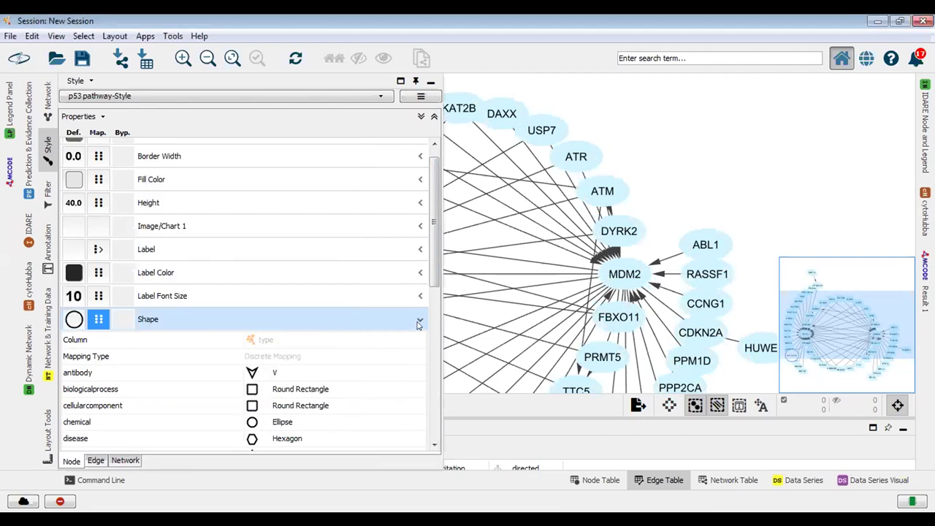
- Reselect Discrete Mapping as the mapping type for the node Shape property, keeping type as its column
{"action": "left_click", "coordinate": [419, 324]}
{"action": "left_click", "coordinate": [420, 338]}
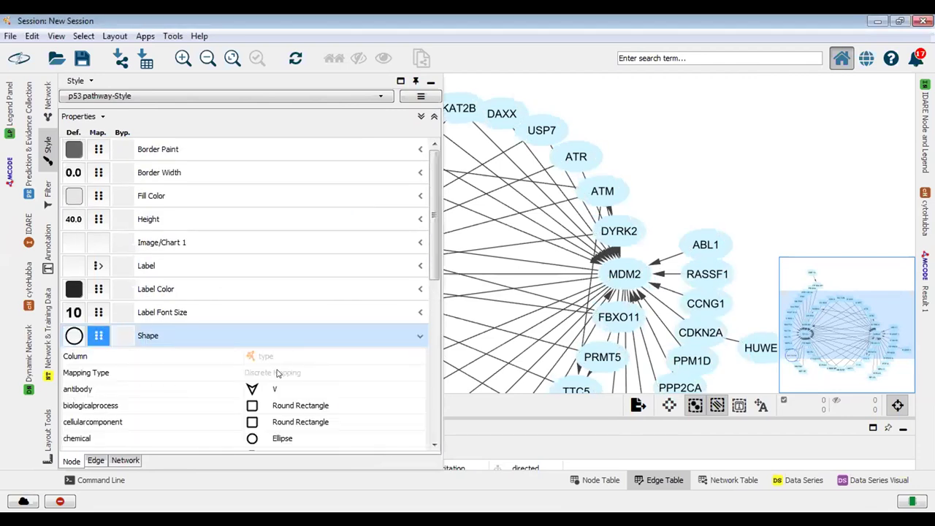
{"action": "left_click", "coordinate": [278, 358]}
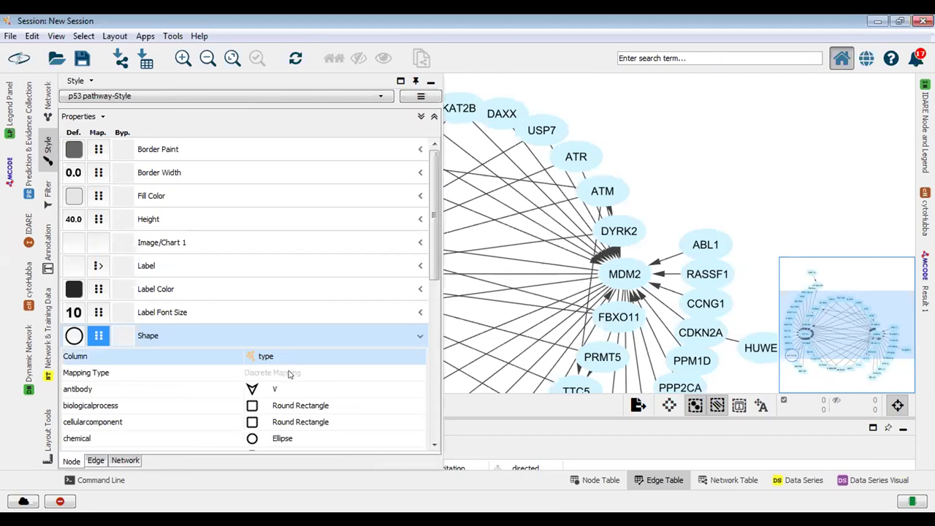
{"action": "left_click", "coordinate": [288, 374]}
{"action": "left_click", "coordinate": [289, 374]}
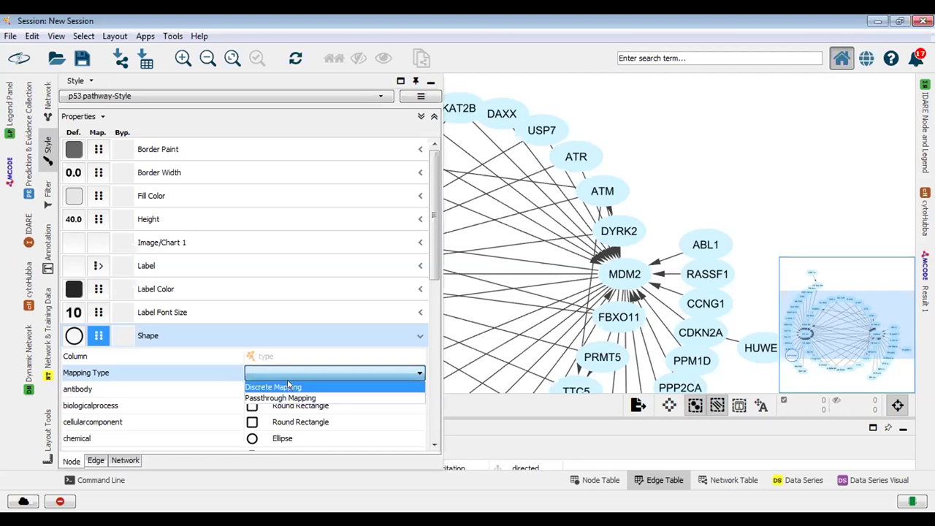
{"action": "left_click", "coordinate": [289, 386]}
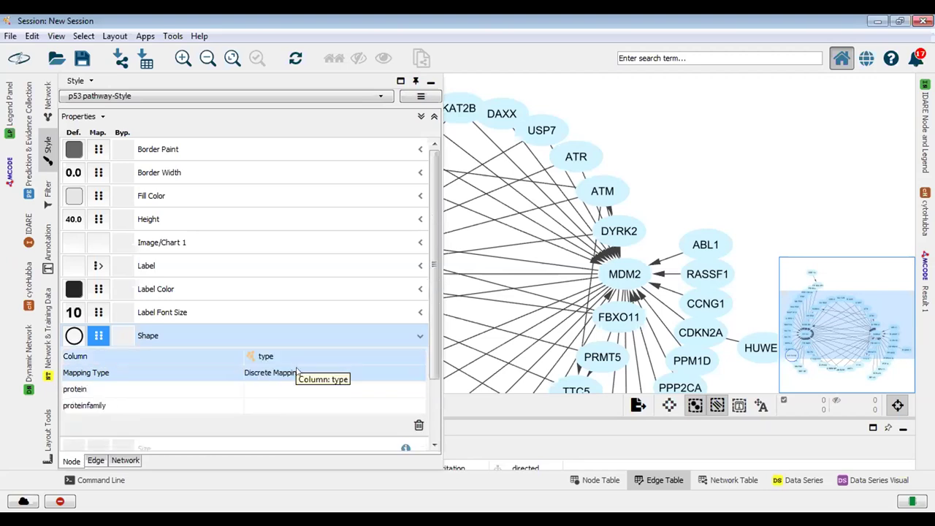
- Try Passthrough Mapping for the node Shape property, and return the mapping type to Discrete Mapping
{"action": "left_click", "coordinate": [298, 373]}
{"action": "left_click", "coordinate": [297, 392]}
{"action": "scroll", "coordinate": [298, 391], "scroll_direction": "down", "scroll_amount": 1}
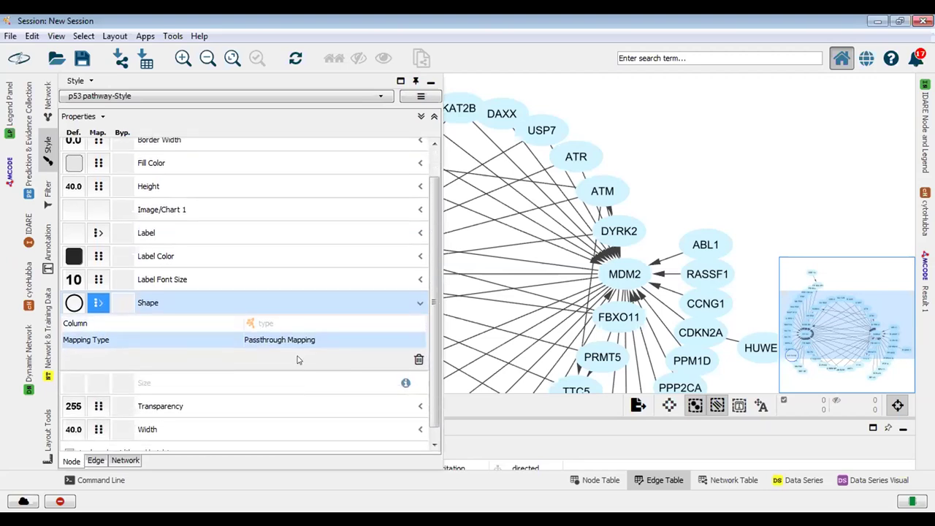
{"action": "left_click", "coordinate": [298, 342]}
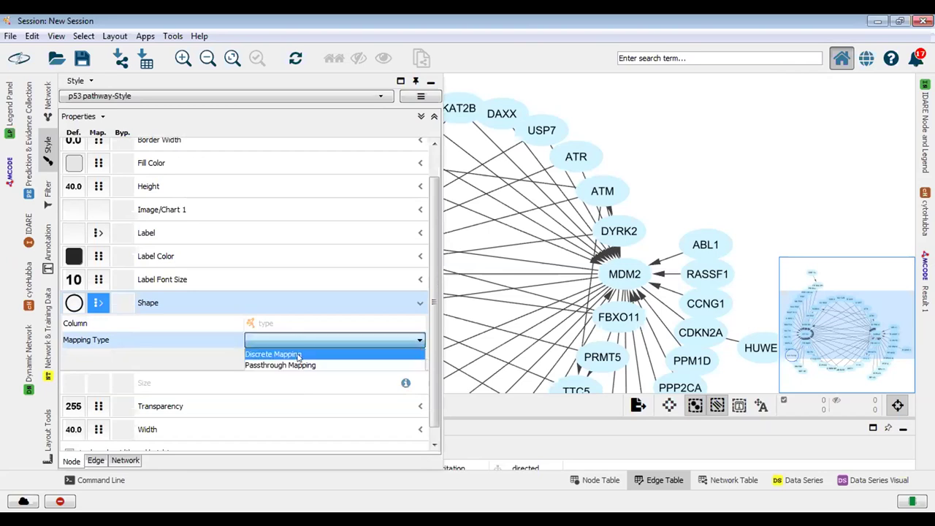
{"action": "left_click", "coordinate": [298, 355]}
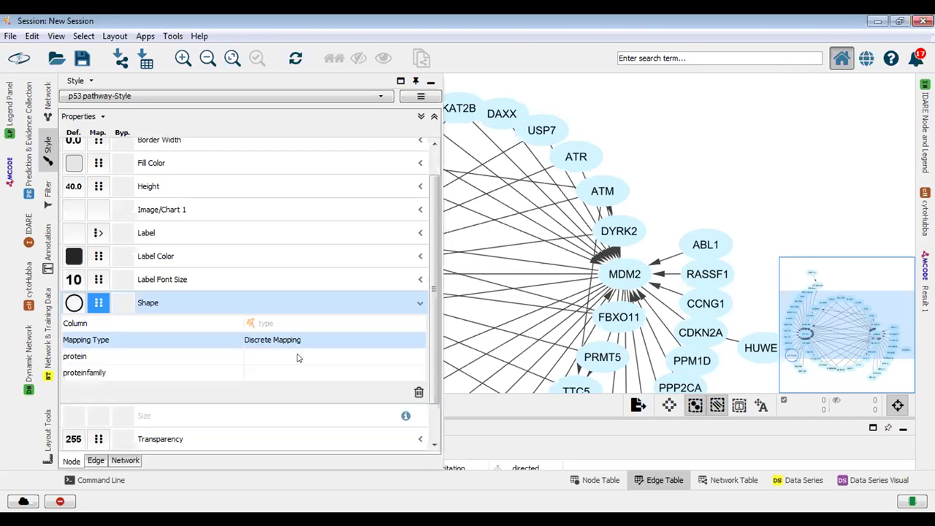
- Hide the style properties and move the ATR and ATM nodes outward from the circle, ATR above DYRK2 and ATM above HUWE1
{"action": "left_click", "coordinate": [431, 81]}
{"action": "scroll", "coordinate": [442, 150], "scroll_direction": "down", "scroll_amount": 2}
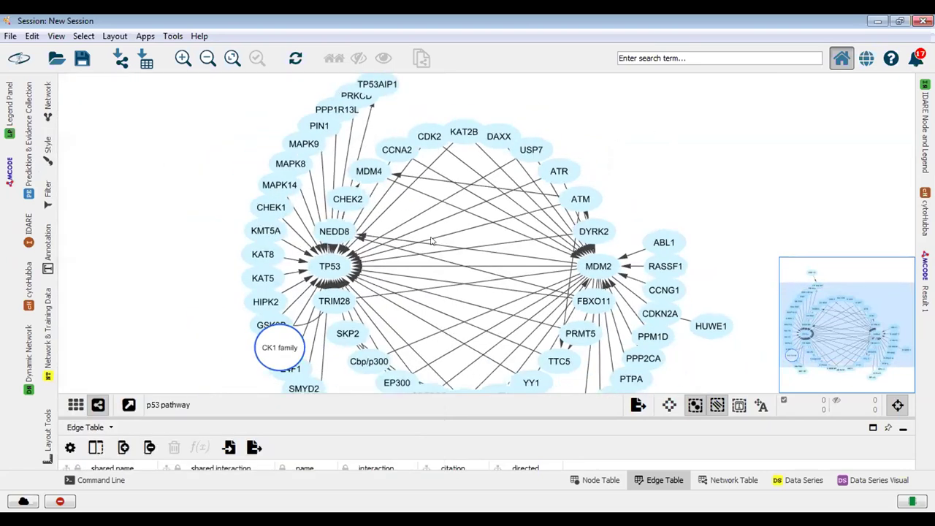
{"action": "scroll", "coordinate": [443, 251], "scroll_direction": "down", "scroll_amount": 3}
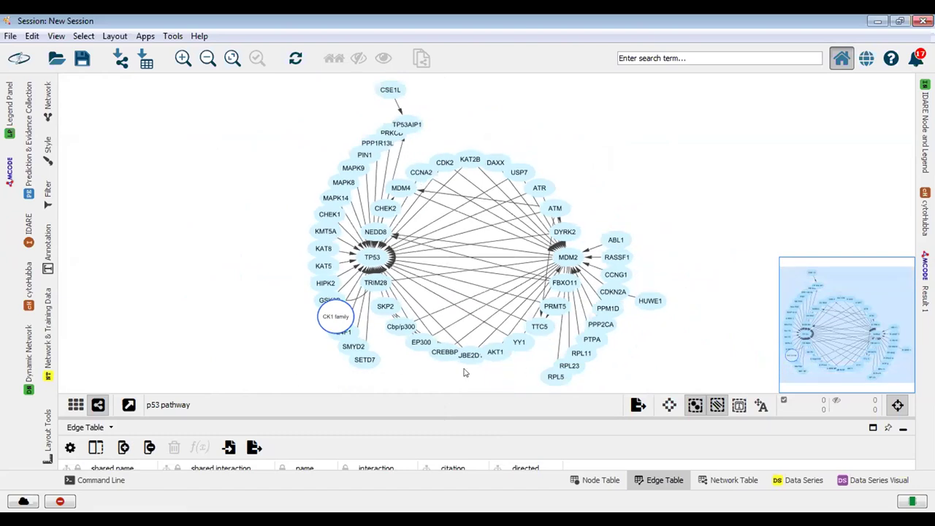
{"action": "left_click", "coordinate": [541, 187]}
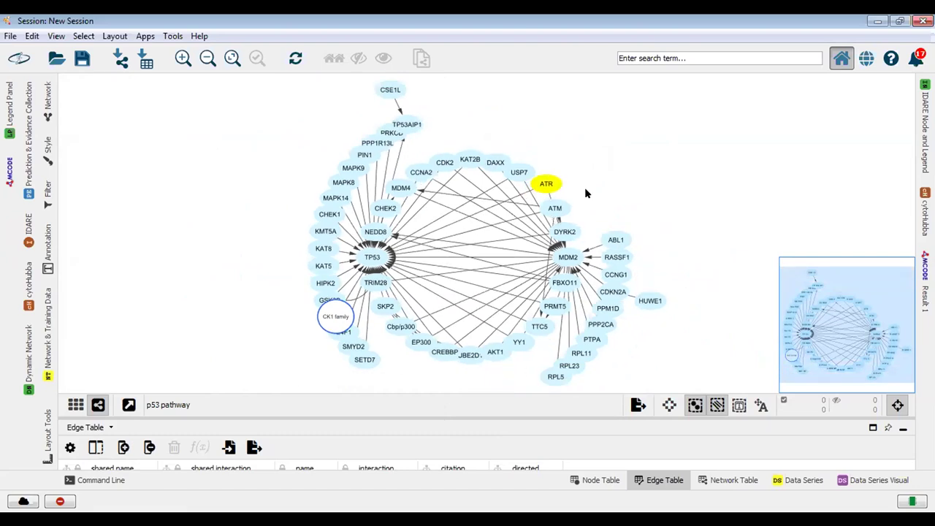
{"action": "left_click_drag", "start_coordinate": [541, 188], "coordinate": [577, 163]}
{"action": "left_click_drag", "start_coordinate": [555, 208], "coordinate": [681, 166]}
{"action": "left_click_drag", "start_coordinate": [576, 162], "coordinate": [574, 134]}
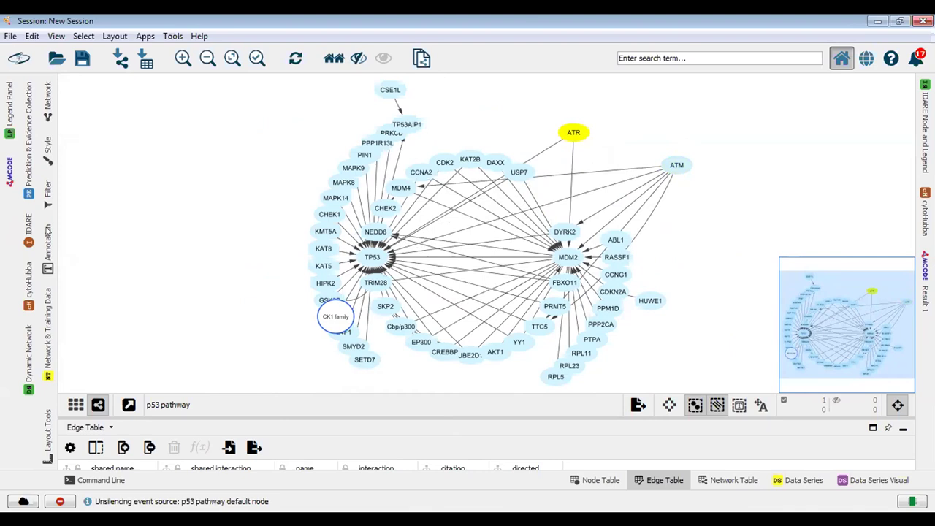
- Reopen the style properties and try MCODE_Cluster as the column for the node Shape mapping
{"action": "left_click", "coordinate": [48, 152]}
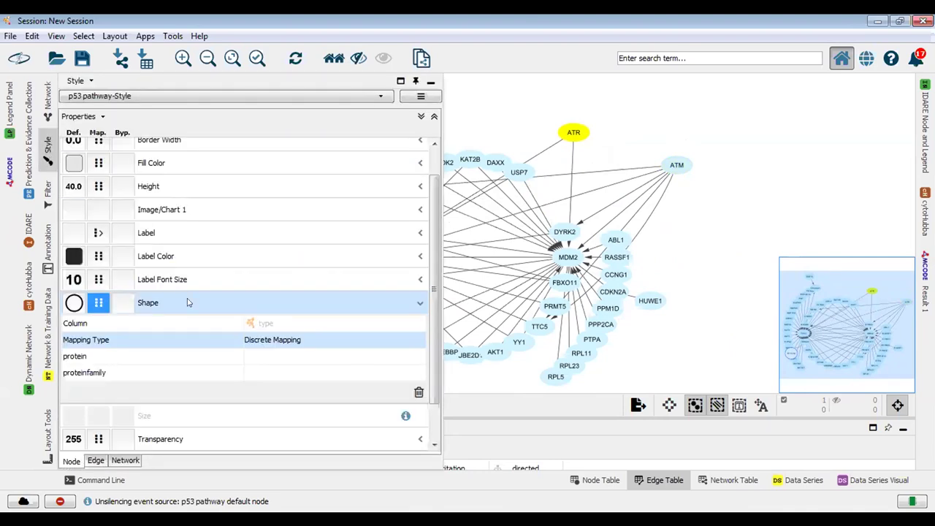
{"action": "left_click", "coordinate": [338, 353]}
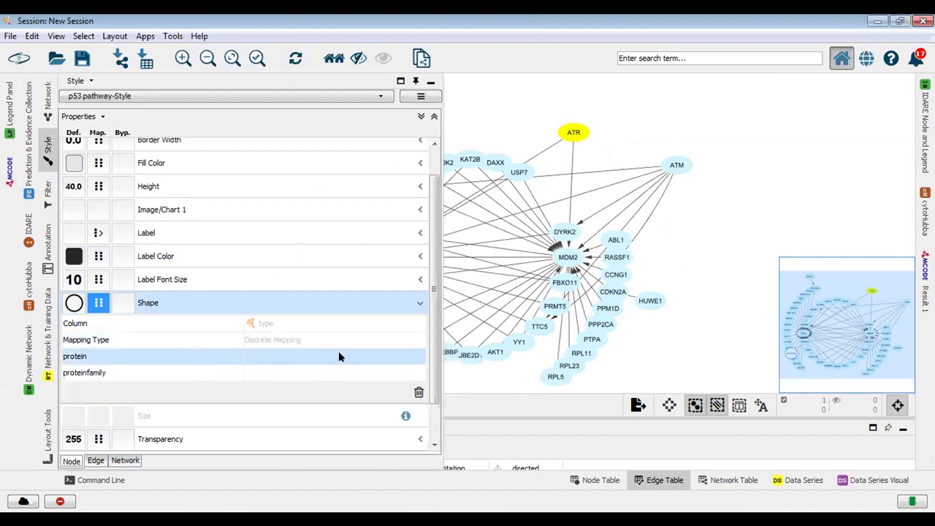
{"action": "scroll", "coordinate": [339, 350], "scroll_direction": "down", "scroll_amount": 1}
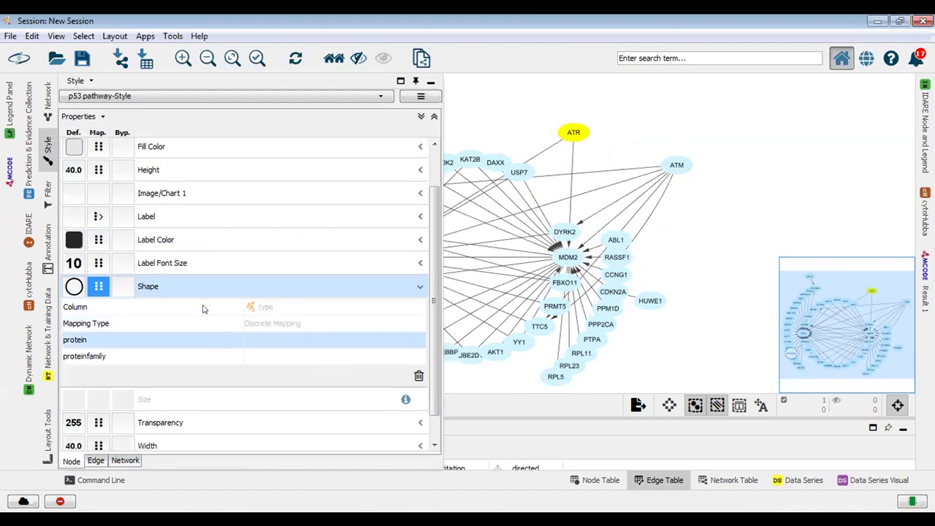
{"action": "left_click", "coordinate": [404, 328]}
{"action": "left_click", "coordinate": [378, 342]}
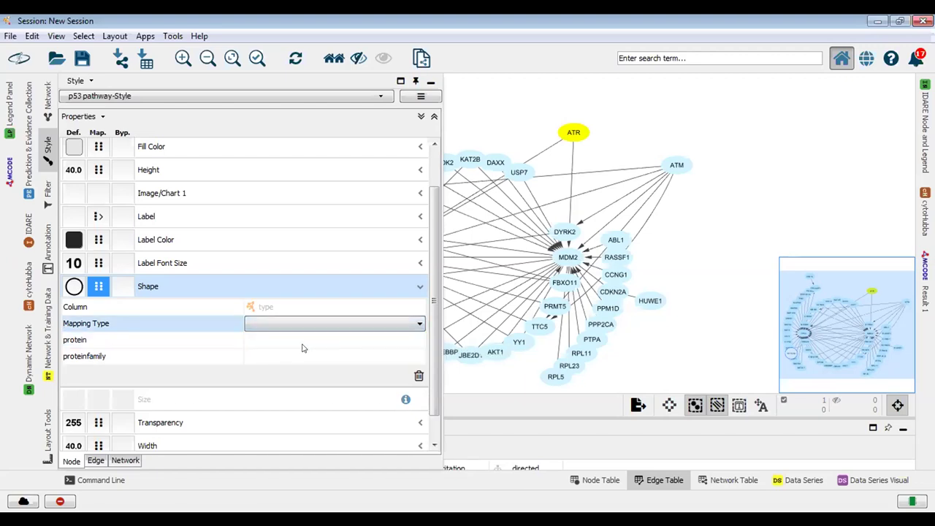
{"action": "left_click", "coordinate": [239, 348]}
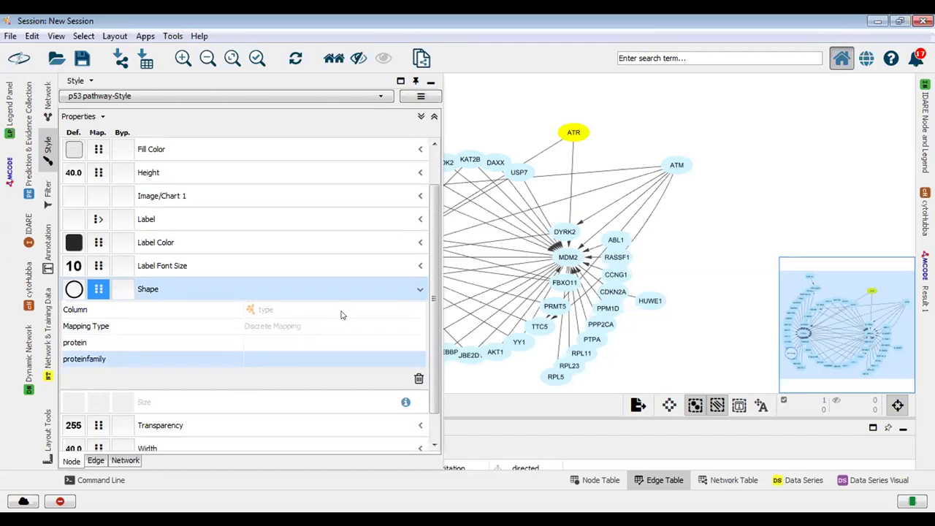
{"action": "left_click", "coordinate": [341, 315]}
{"action": "left_click", "coordinate": [342, 315]}
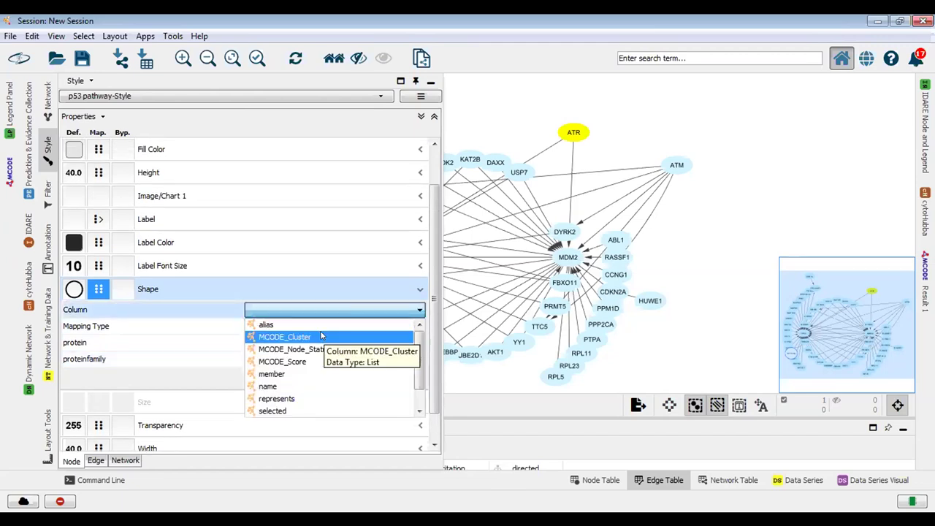
{"action": "left_click", "coordinate": [321, 336]}
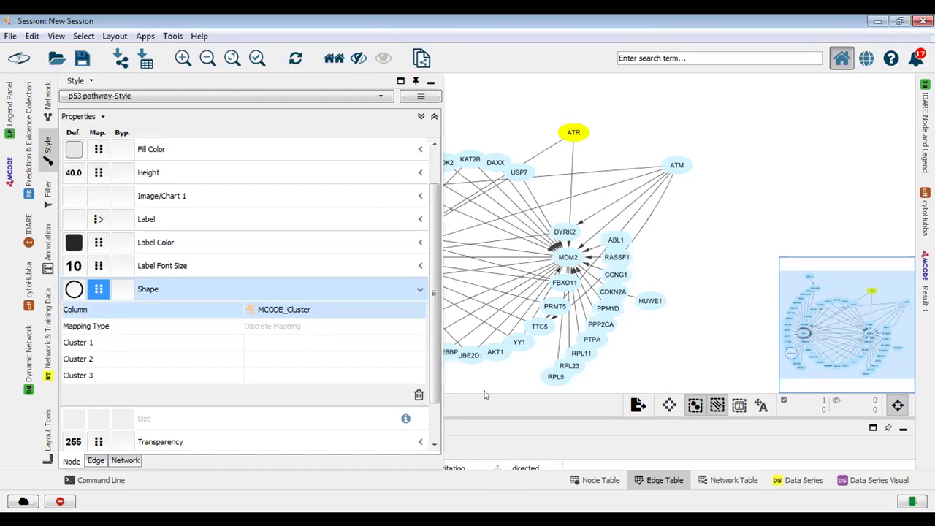
- Enlarge the edge table area and select the first two edge rows, ABL1 and RASSF1
{"action": "left_click", "coordinate": [368, 476]}
{"action": "left_click_drag", "start_coordinate": [387, 415], "coordinate": [382, 340]}
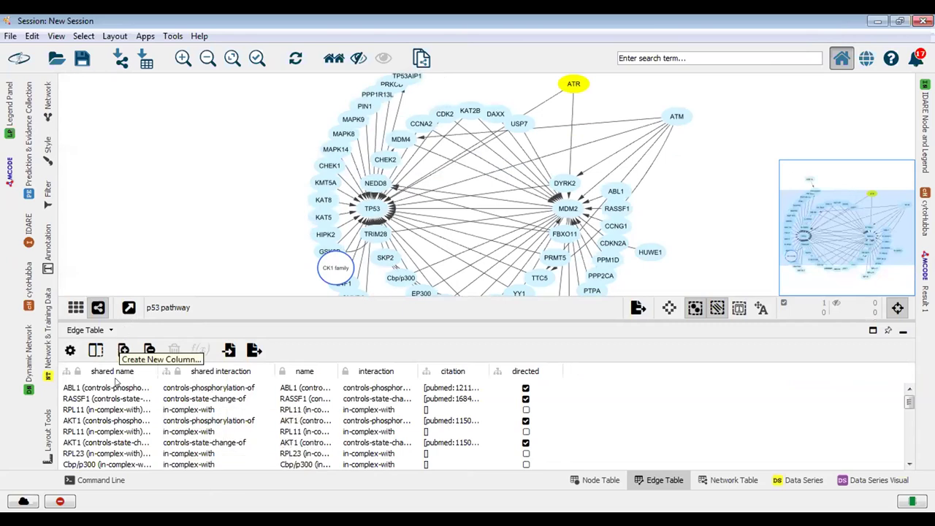
{"action": "left_click_drag", "start_coordinate": [115, 388], "coordinate": [115, 399]}
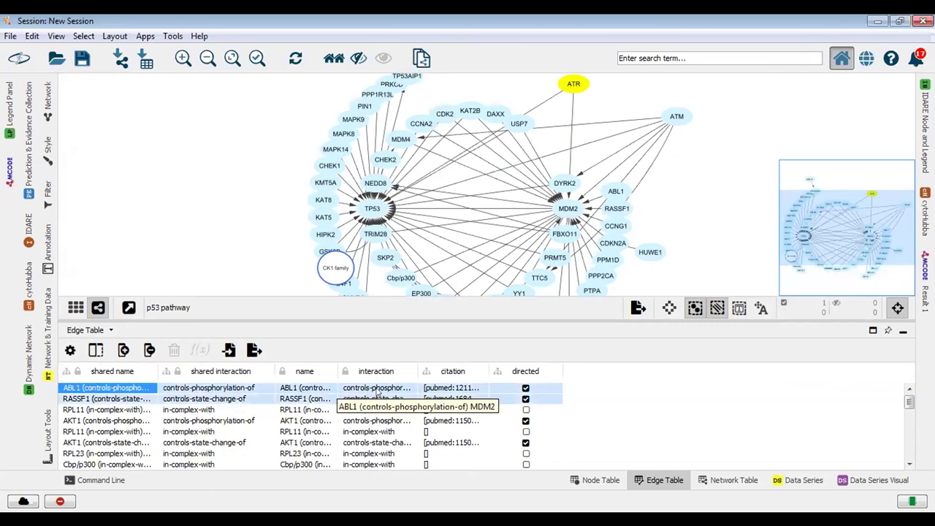
- Try MCODE_Score as the node Shape mapping's column, return it to MCODE_Cluster, and review the other available columns
{"action": "left_click", "coordinate": [47, 152]}
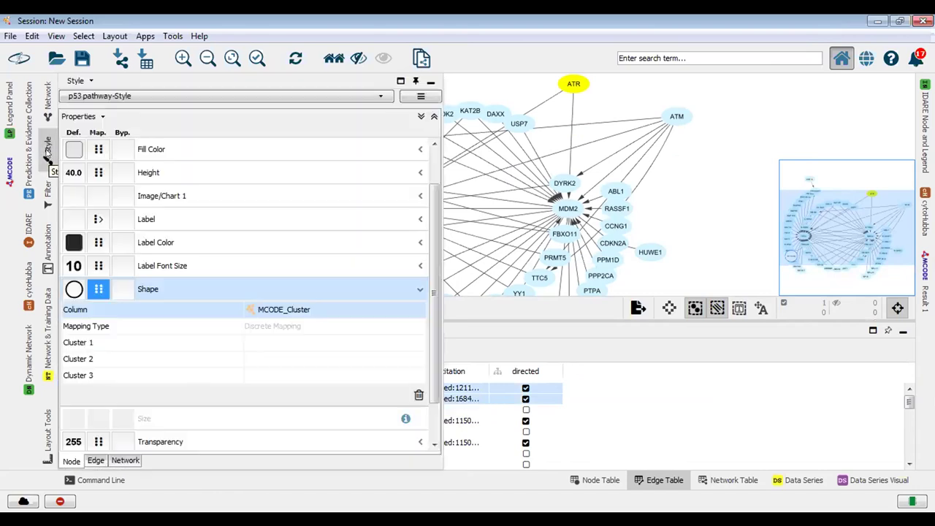
{"action": "left_click", "coordinate": [306, 311]}
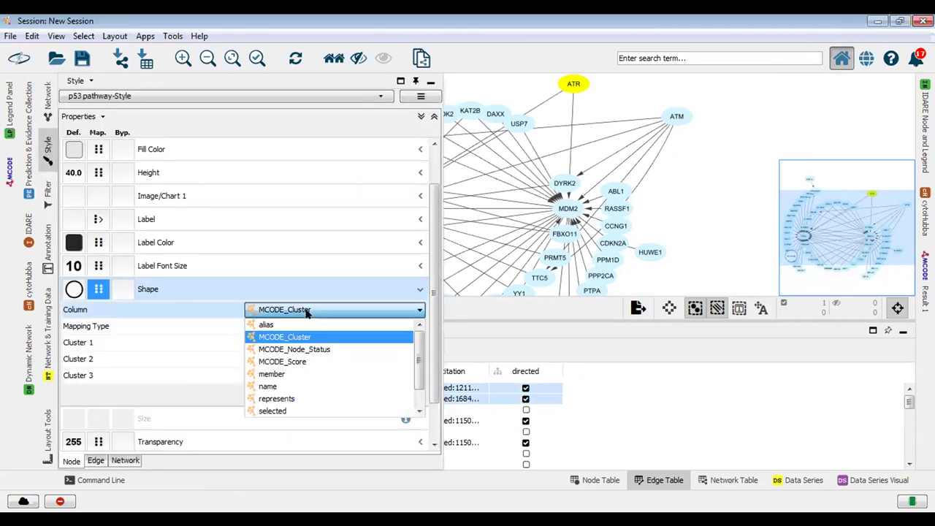
{"action": "left_click", "coordinate": [296, 360]}
{"action": "left_click", "coordinate": [308, 315]}
{"action": "left_click", "coordinate": [307, 338]}
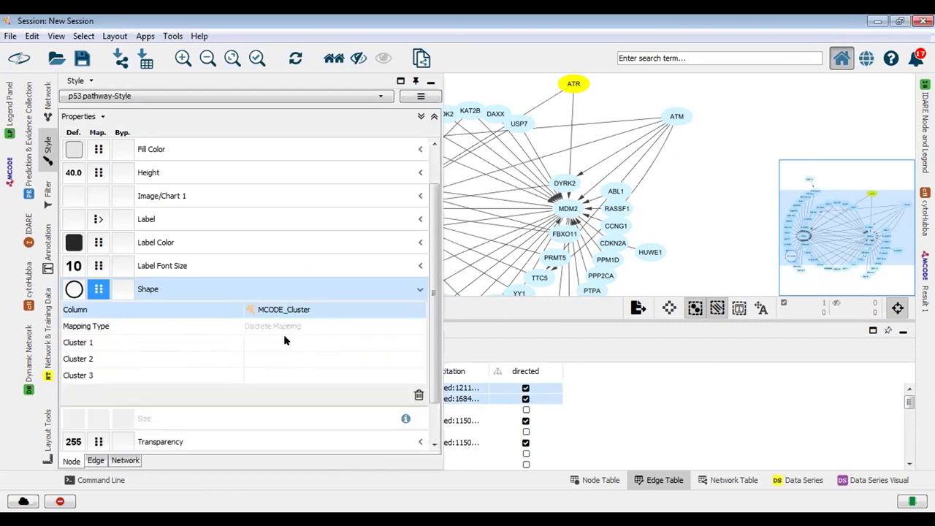
{"action": "left_click", "coordinate": [296, 313]}
{"action": "scroll", "coordinate": [291, 365], "scroll_direction": "down", "scroll_amount": 1}
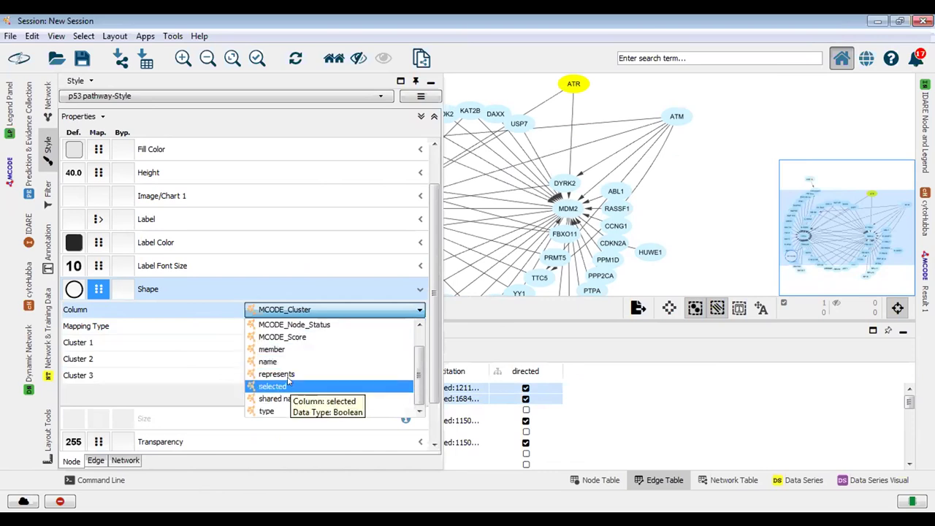
{"action": "scroll", "coordinate": [289, 379], "scroll_direction": "up", "scroll_amount": 1}
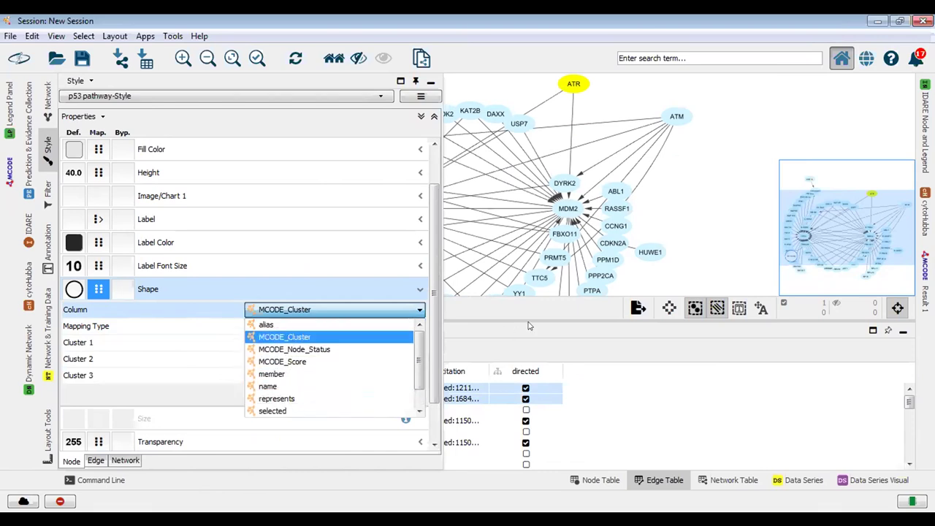
{"action": "left_click", "coordinate": [531, 327]}
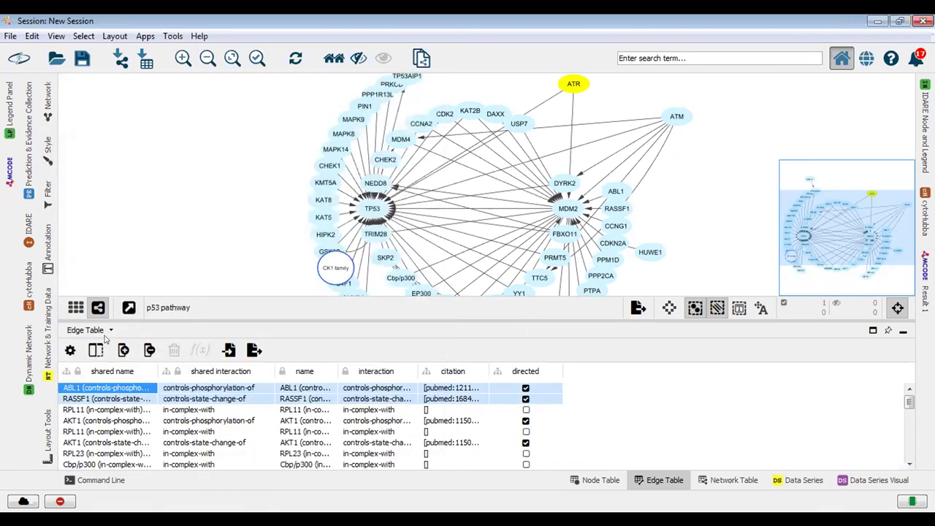
- Display both networks as a grid of thumbnails and show the node table of the p53 pathway
{"action": "left_click", "coordinate": [76, 308]}
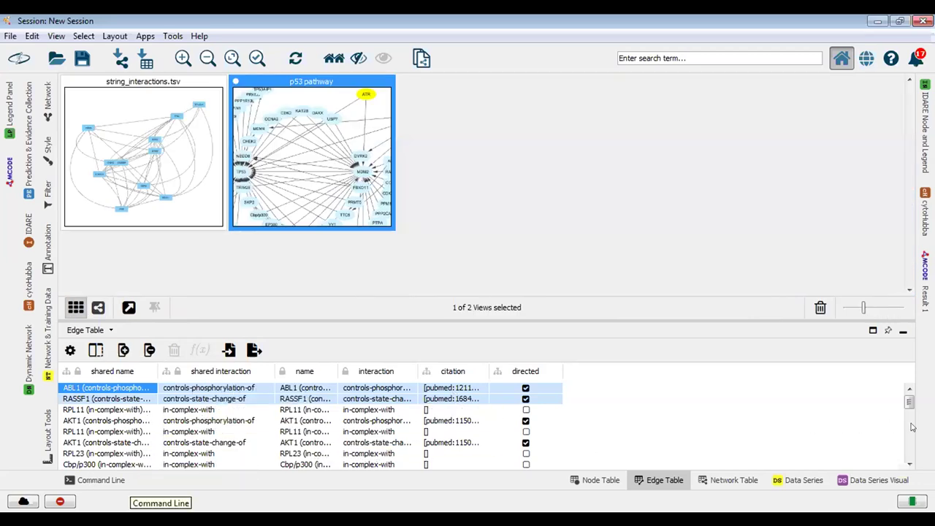
{"action": "left_click", "coordinate": [86, 330]}
{"action": "left_click", "coordinate": [102, 363]}
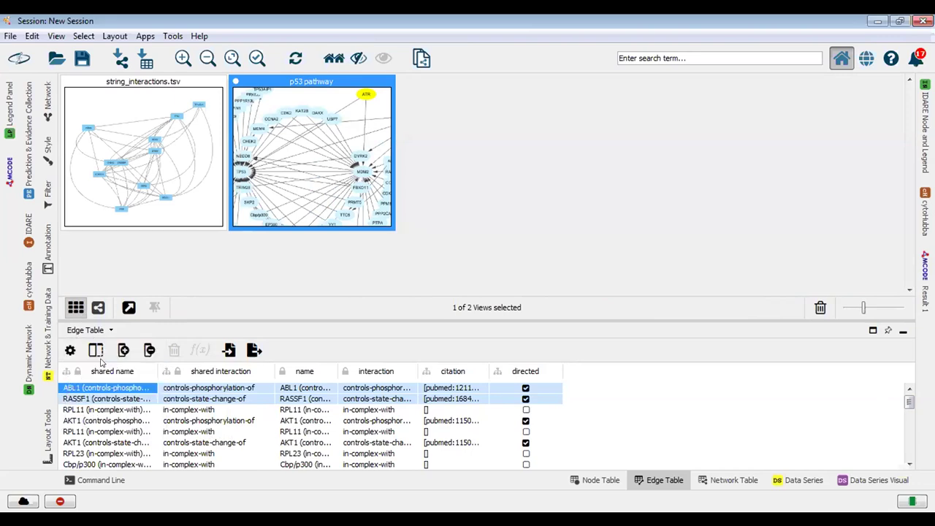
{"action": "left_click", "coordinate": [77, 332]}
{"action": "left_click", "coordinate": [100, 349]}
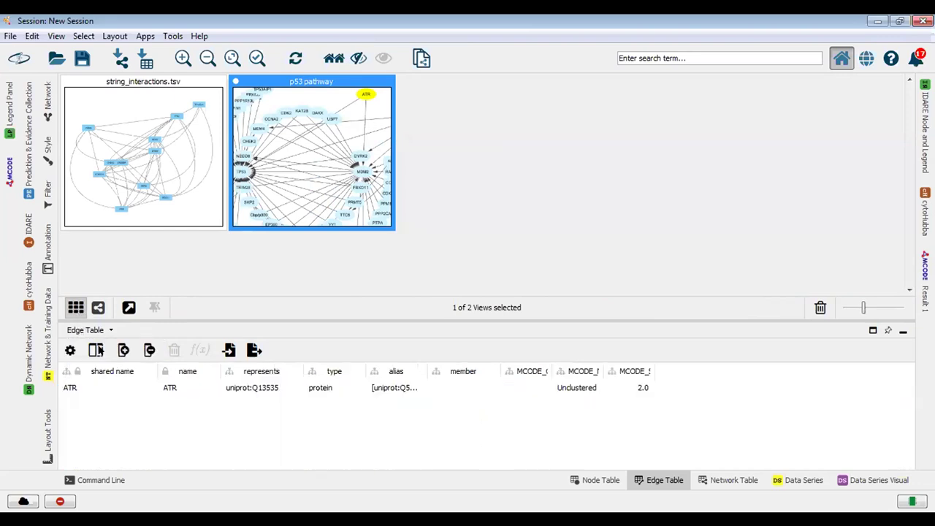
- Return to the edge table and examine the interaction, citation and directed entries further down the list
{"action": "left_click", "coordinate": [94, 330]}
{"action": "left_click", "coordinate": [102, 367]}
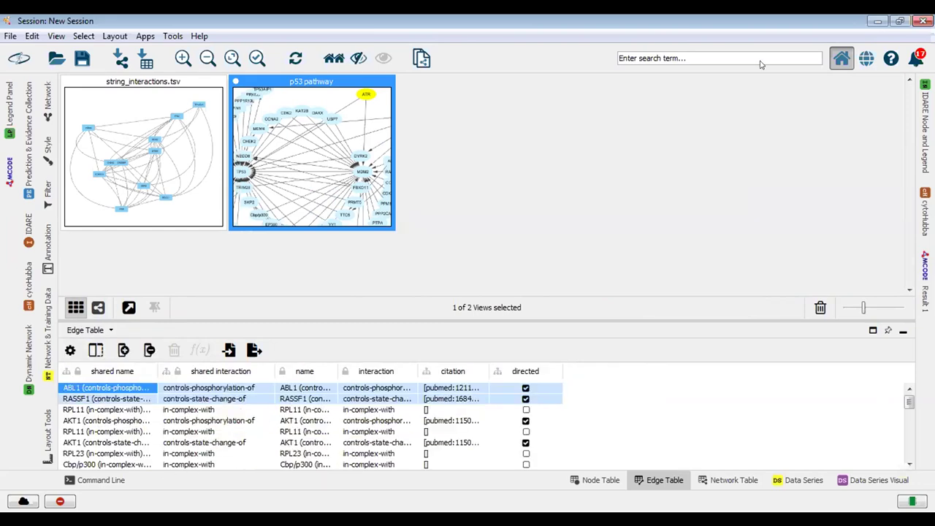
{"action": "left_click_drag", "start_coordinate": [909, 402], "coordinate": [909, 426]}
{"action": "scroll", "coordinate": [146, 452], "scroll_direction": "down", "scroll_amount": 5}
{"action": "scroll", "coordinate": [146, 453], "scroll_direction": "down", "scroll_amount": 5}
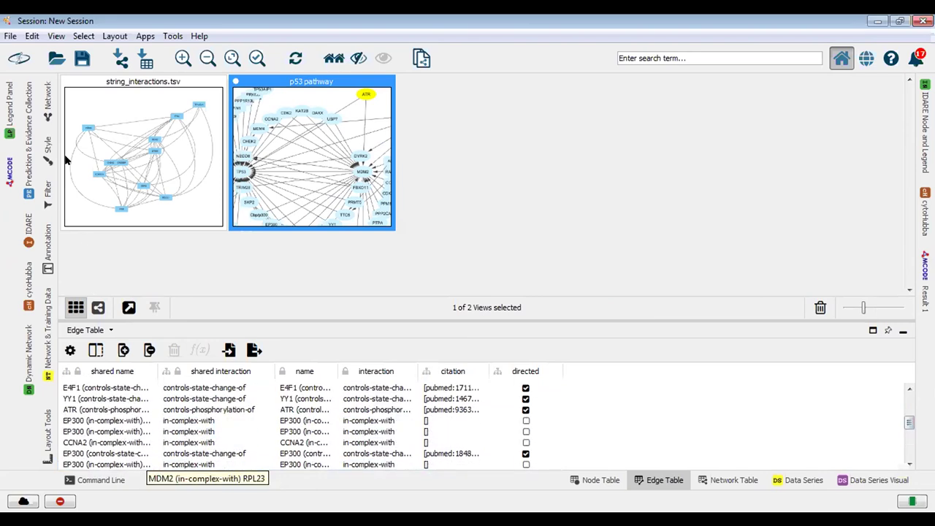
- Reopen the node style properties, keeping p53 pathway-Style, and map the node Shape to the MCODE_Score column
{"action": "left_click", "coordinate": [48, 146]}
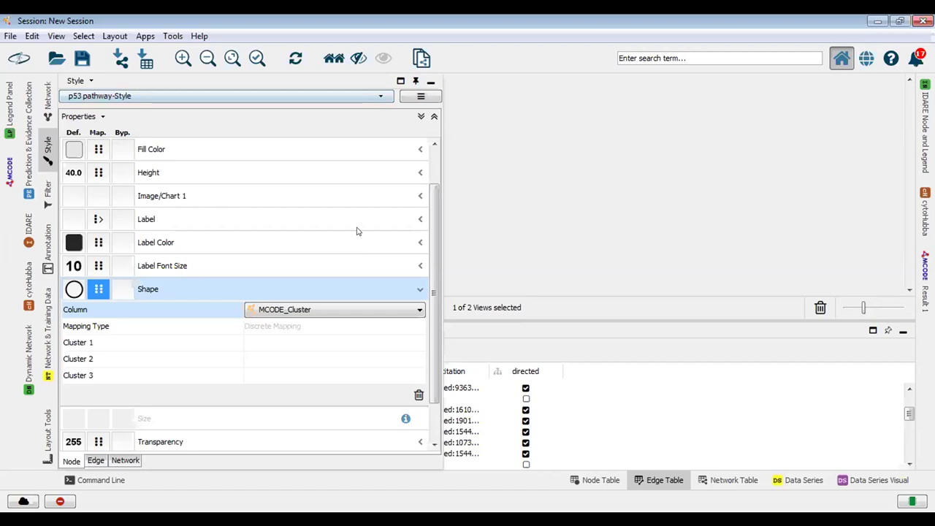
{"action": "scroll", "coordinate": [357, 231], "scroll_direction": "up", "scroll_amount": 1}
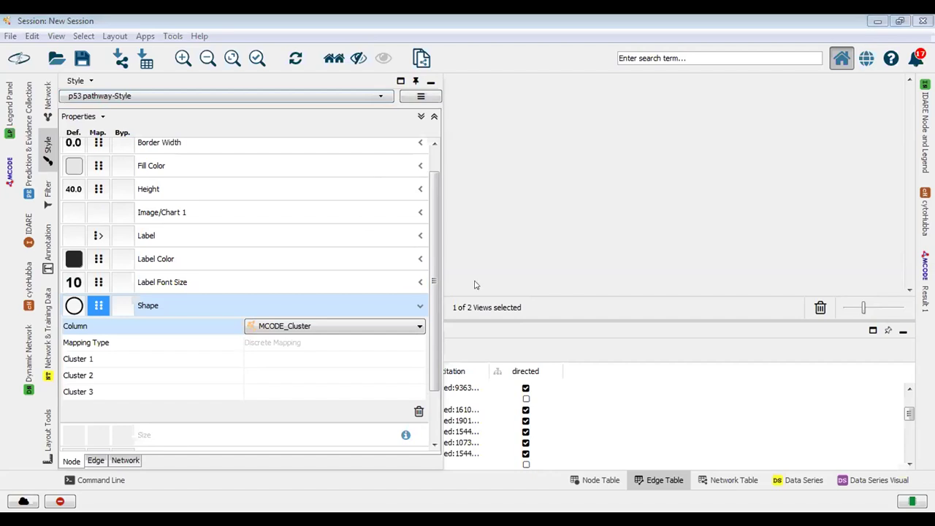
{"action": "left_click", "coordinate": [177, 95]}
{"action": "left_click", "coordinate": [175, 86]}
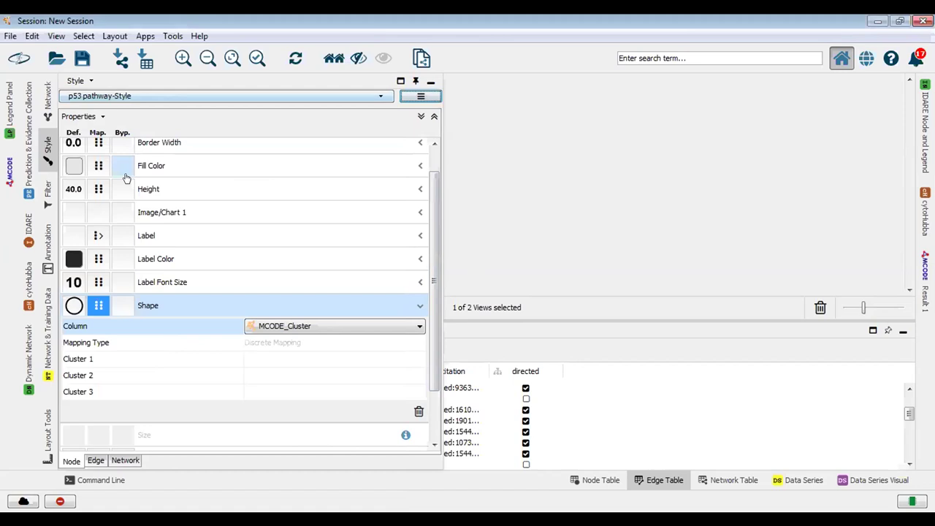
{"action": "left_click", "coordinate": [172, 192]}
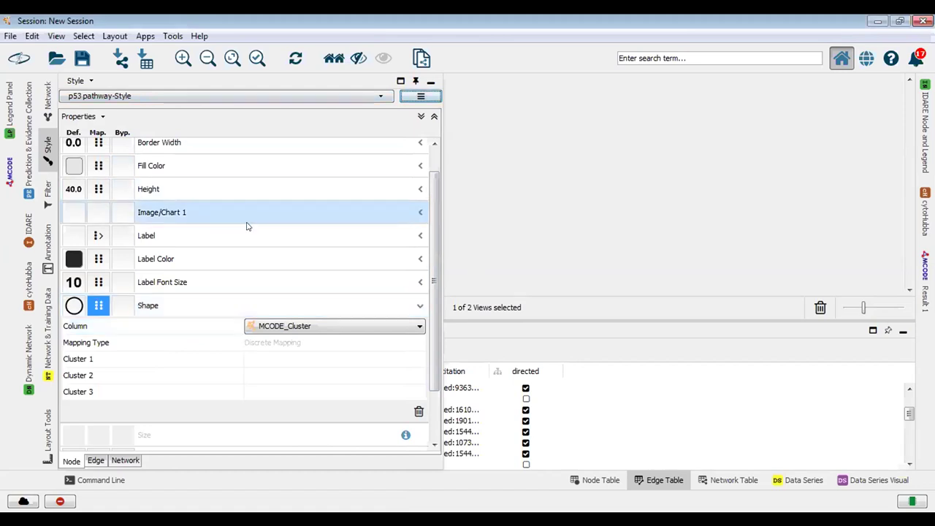
{"action": "scroll", "coordinate": [246, 212], "scroll_direction": "down", "scroll_amount": 1}
{"action": "scroll", "coordinate": [246, 239], "scroll_direction": "down", "scroll_amount": 1}
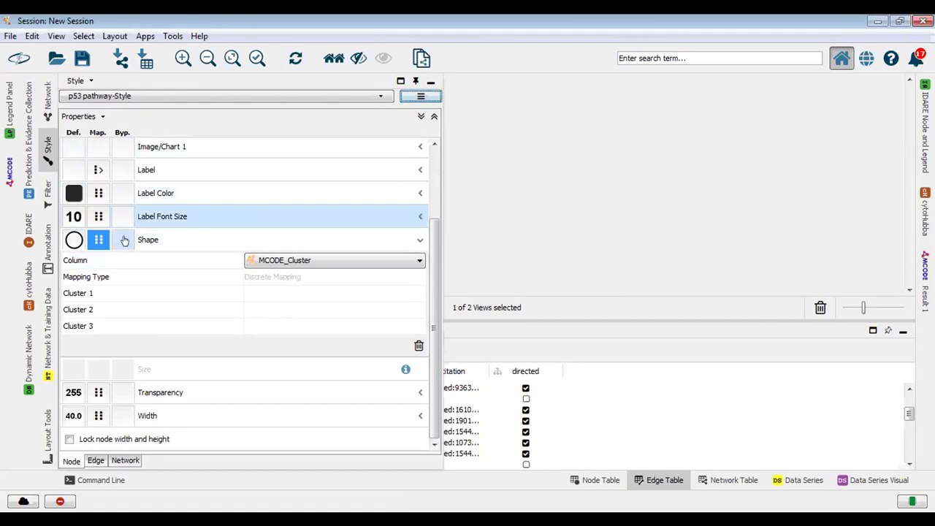
{"action": "left_click", "coordinate": [331, 262]}
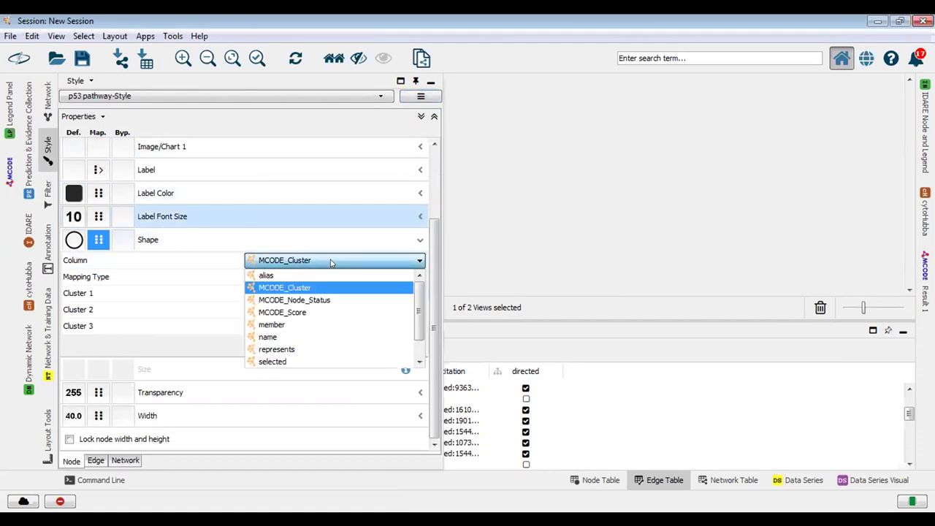
{"action": "left_click", "coordinate": [315, 311]}
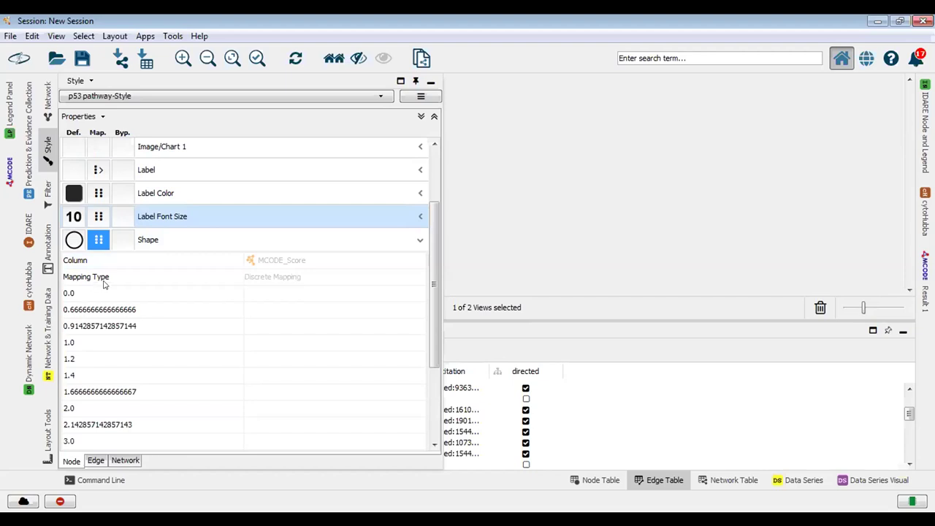
- Set the column of the node Shape mapping to selected, and cancel a request to quit the program
{"action": "left_click", "coordinate": [363, 260]}
{"action": "left_click", "coordinate": [355, 260]}
{"action": "scroll", "coordinate": [303, 328], "scroll_direction": "down", "scroll_amount": 1}
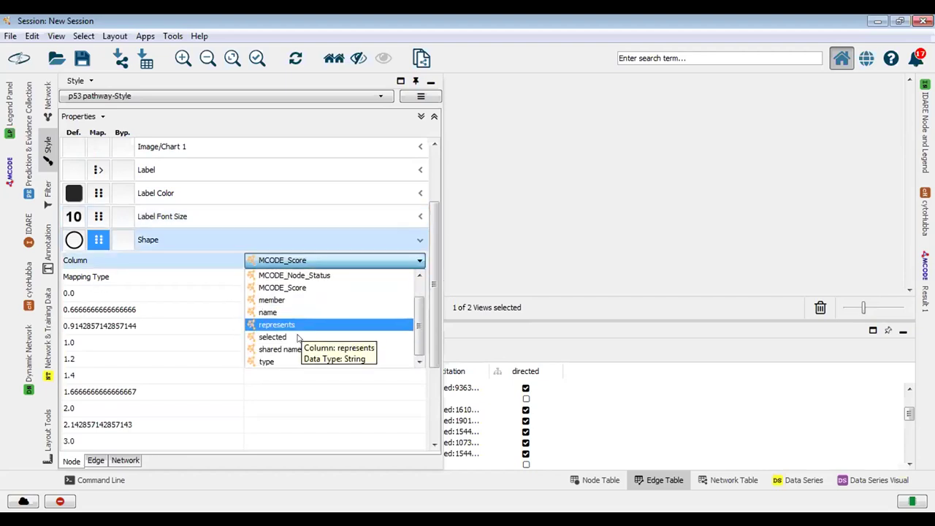
{"action": "left_click", "coordinate": [296, 336]}
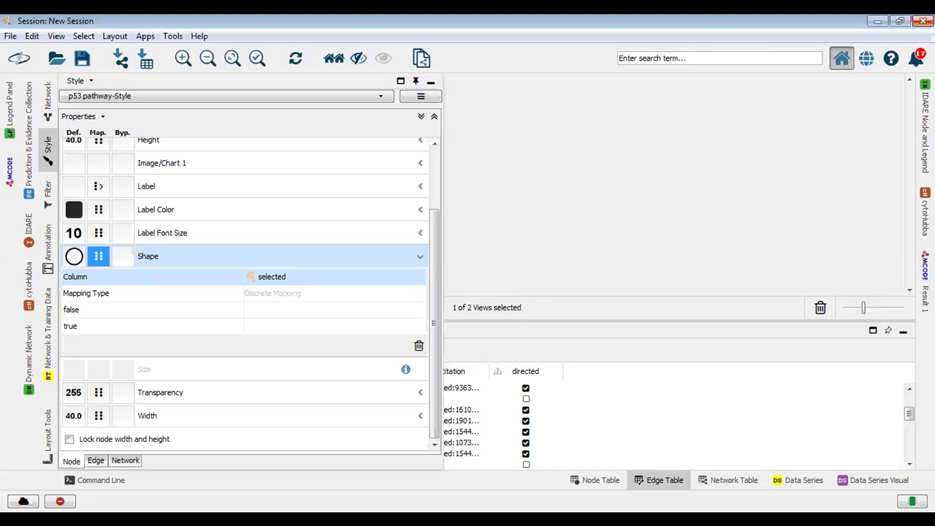
{"action": "left_click", "coordinate": [922, 20]}
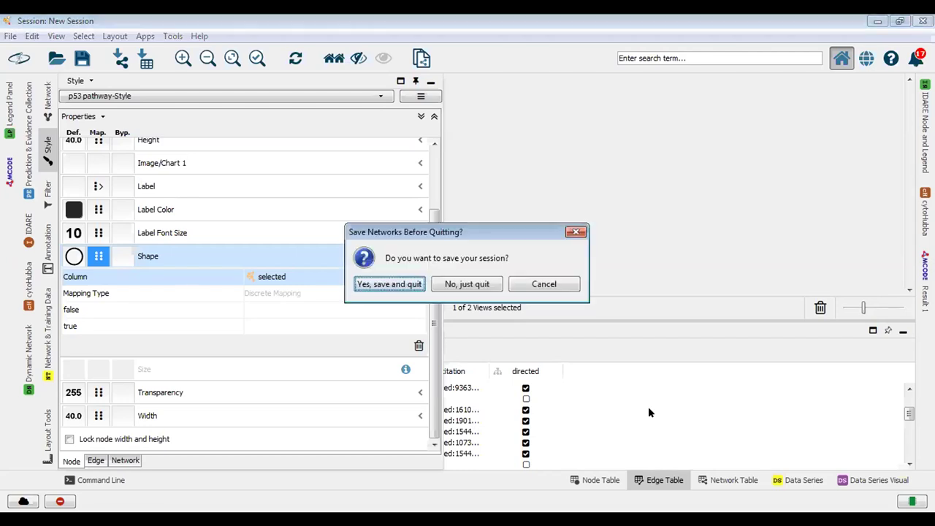
{"action": "left_click", "coordinate": [551, 283]}
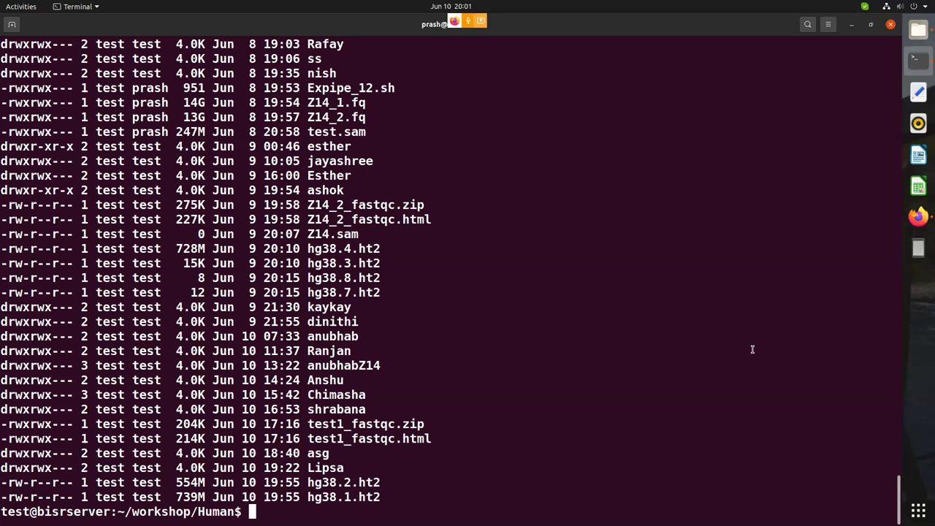
- Switch to the Terminal and recall the earlier command "./hisat2 -x hg38 -1 Z14_1.fq -2 Z14_2.fq -S Z14.sam &" without running it
{"action": "type", "text": "ls -lrth"}
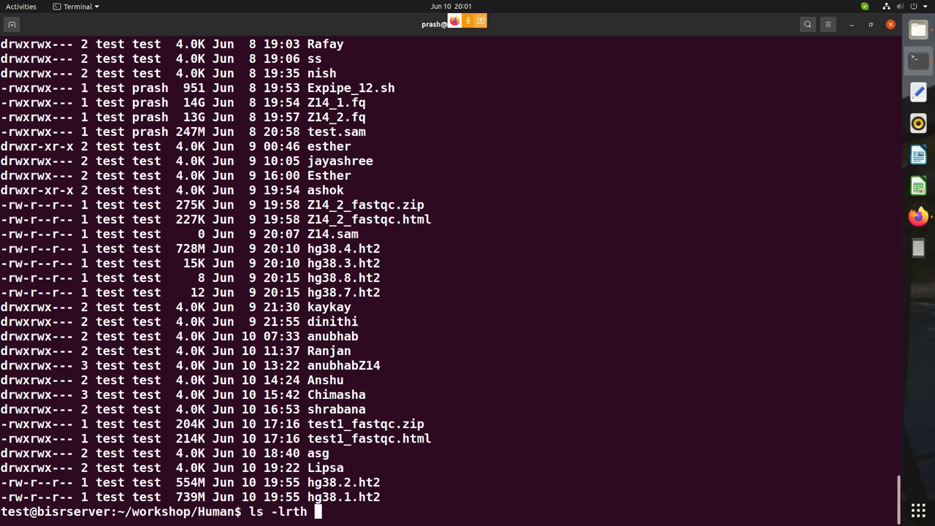
{"action": "key", "text": "Up"}
{"action": "key", "text": "Up"}
{"action": "key", "text": "Up"}
{"action": "key", "text": "Up"}
{"action": "key", "text": "Up"}
{"action": "key", "text": "Up"}
{"action": "key", "text": "Up"}
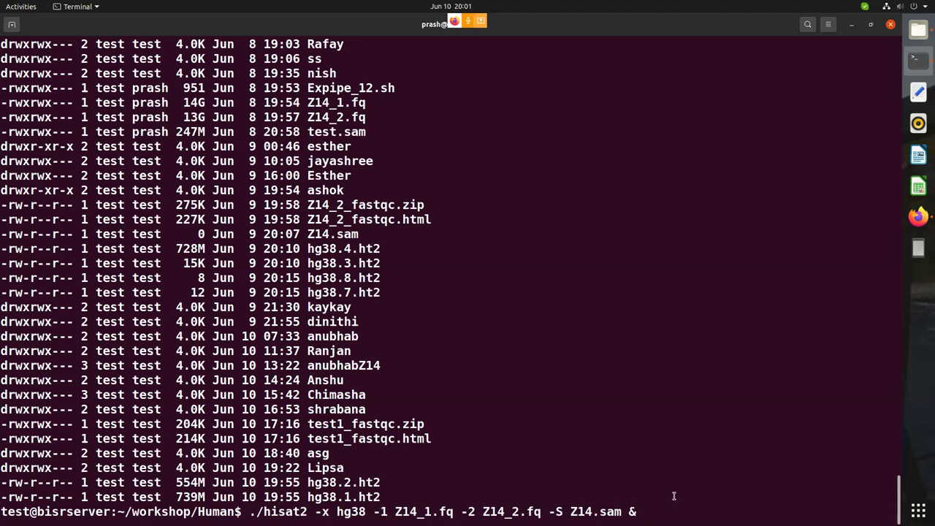
- Replace it with the earlier command "./hisat2-build /home/ngs/Data/hg38/hg38.fa hg38 &" and highlight its reference genome path
{"action": "key", "text": "BackSpace"}
{"action": "key", "text": "BackSpace"}
{"action": "key", "text": "BackSpace"}
{"action": "key", "text": "BackSpace"}
{"action": "key", "text": "BackSpace"}
{"action": "key", "text": "BackSpace"}
{"action": "key", "text": "BackSpace"}
{"action": "key", "text": "BackSpace"}
{"action": "key", "text": "BackSpace"}
{"action": "key", "text": "BackSpace"}
{"action": "key", "text": "BackSpace"}
{"action": "key", "text": "BackSpace"}
{"action": "key", "text": "BackSpace"}
{"action": "key", "text": "BackSpace"}
{"action": "key", "text": "BackSpace"}
{"action": "key", "text": "BackSpace"}
{"action": "key", "text": "BackSpace"}
{"action": "key", "text": "BackSpace"}
{"action": "key", "text": "BackSpace"}
{"action": "key", "text": "BackSpace"}
{"action": "key", "text": "Up"}
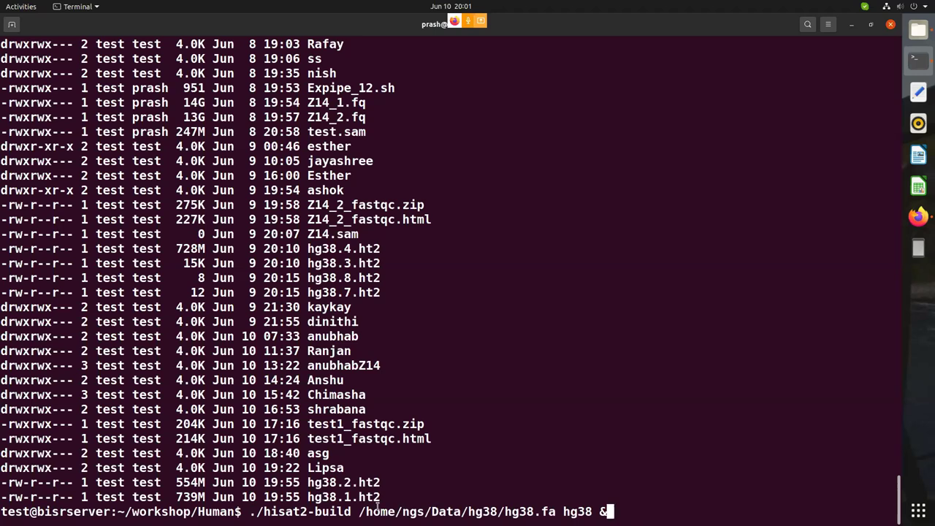
{"action": "left_click_drag", "start_coordinate": [360, 511], "coordinate": [549, 510]}
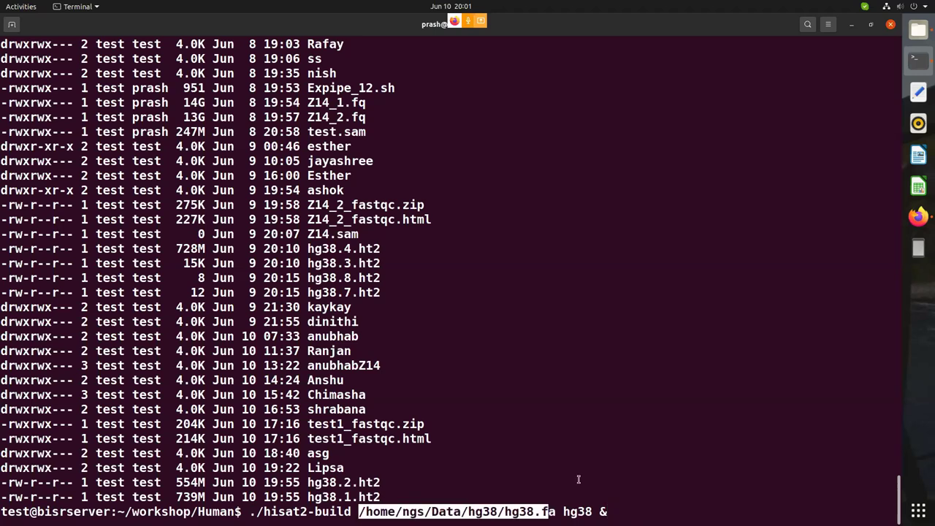
- Discard the recalled build command and list the Human directory again with "ls -lrth"
{"action": "left_click", "coordinate": [666, 507]}
{"action": "key", "text": "Up"}
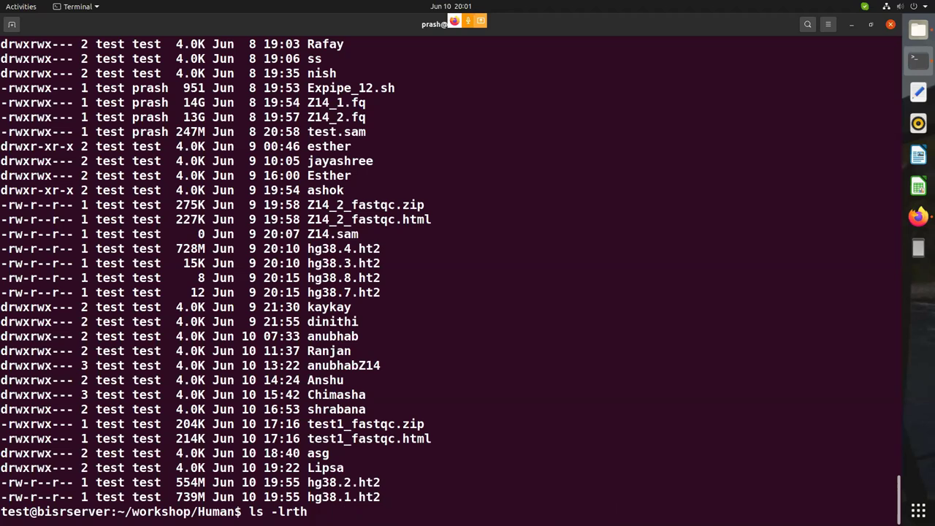
{"action": "key", "text": "Return"}
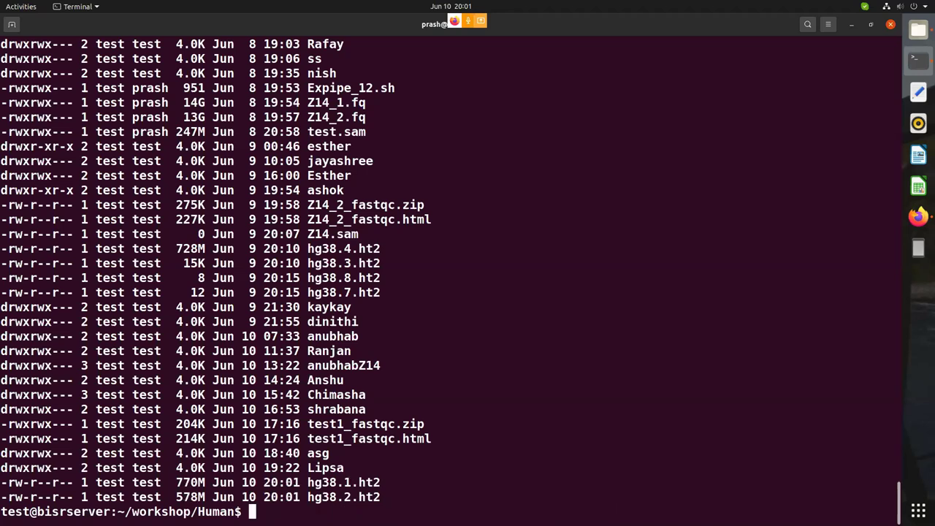
- List only the HISAT2 index files with "ls -lrth *.ht2", highlight the listed files, and clear the highlight
{"action": "key", "text": "Up"}
{"action": "type", "text": "*.ht2"}
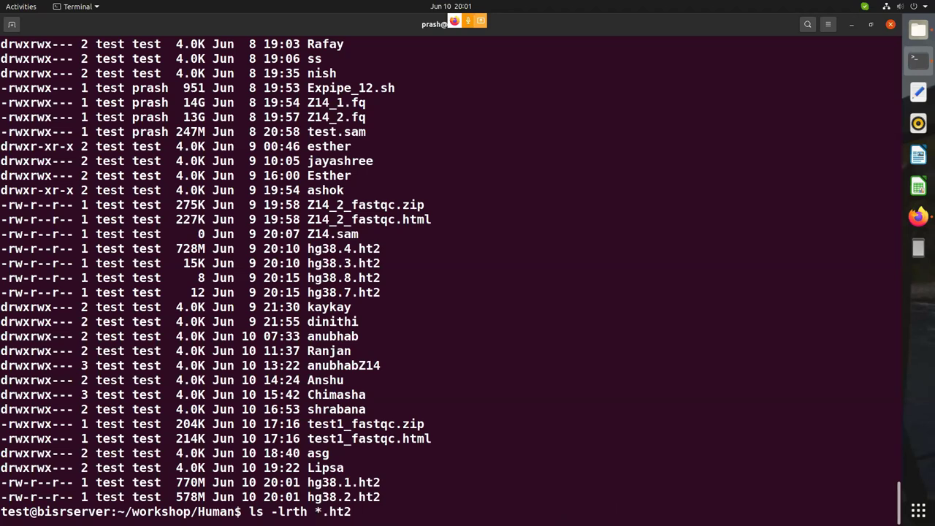
{"action": "type", "text": " 4"}
{"action": "key", "text": "BackSpace"}
{"action": "key", "text": "Return"}
{"action": "left_click_drag", "start_coordinate": [398, 501], "coordinate": [298, 423]}
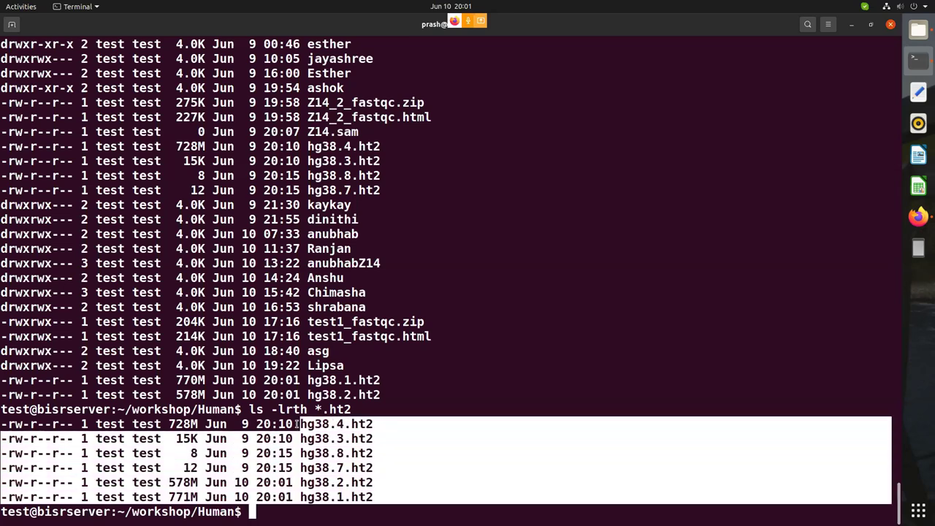
{"action": "left_click", "coordinate": [379, 492]}
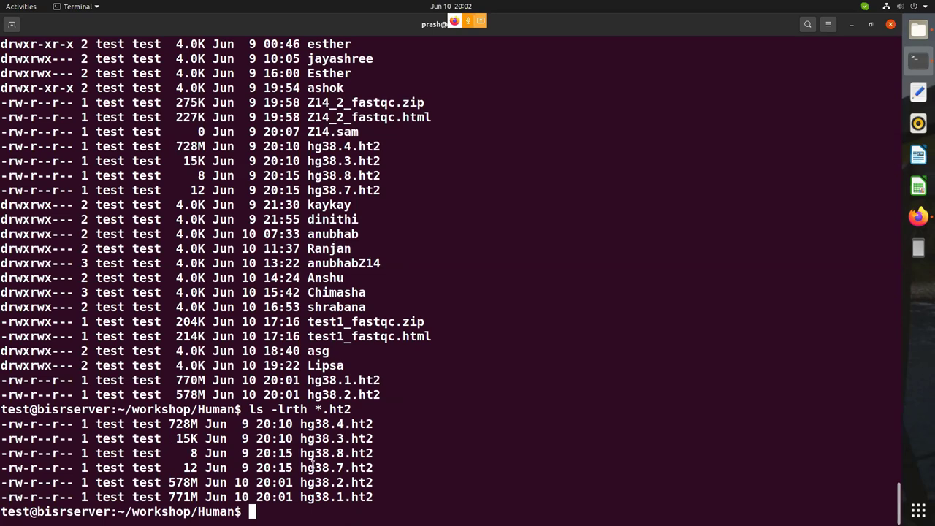
- Examine the earlier terminal output for the index build's bucket progress and block sorting times
{"action": "scroll", "coordinate": [467, 212], "scroll_direction": "up", "scroll_amount": 20}
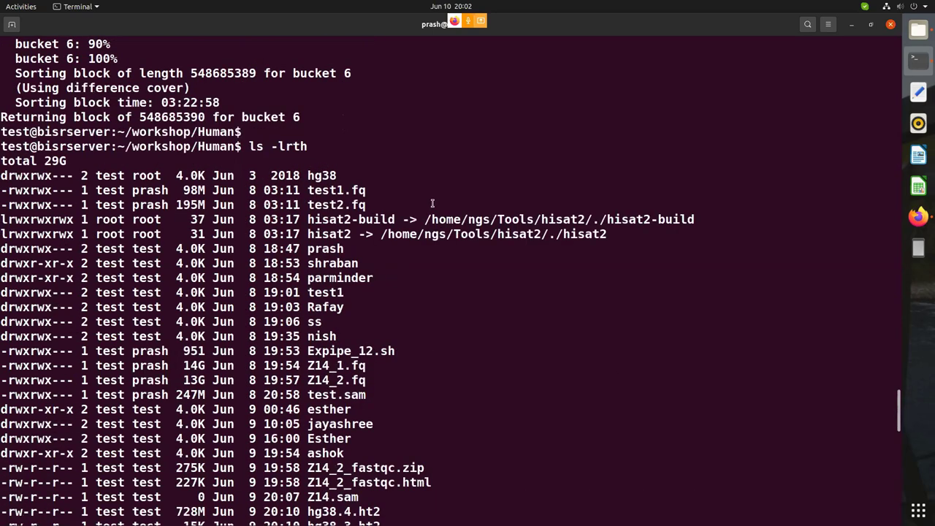
{"action": "scroll", "coordinate": [416, 227], "scroll_direction": "down", "scroll_amount": 5}
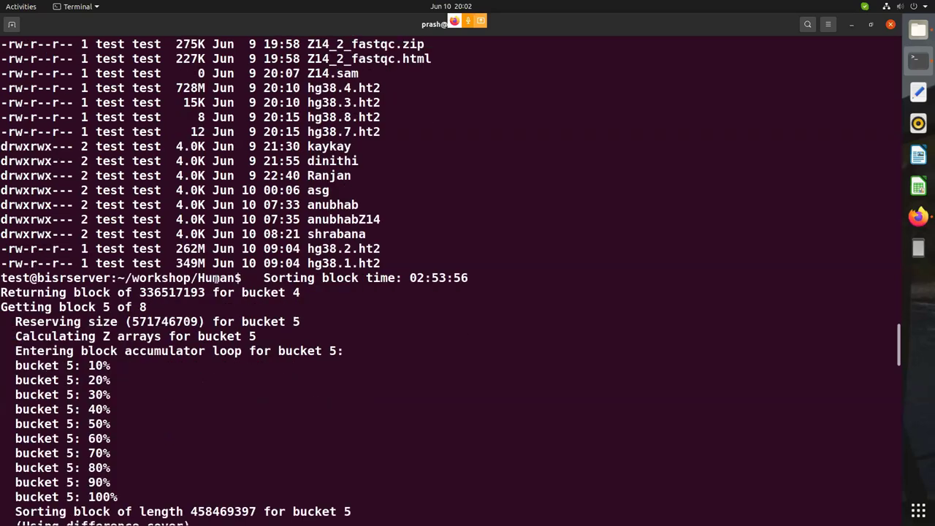